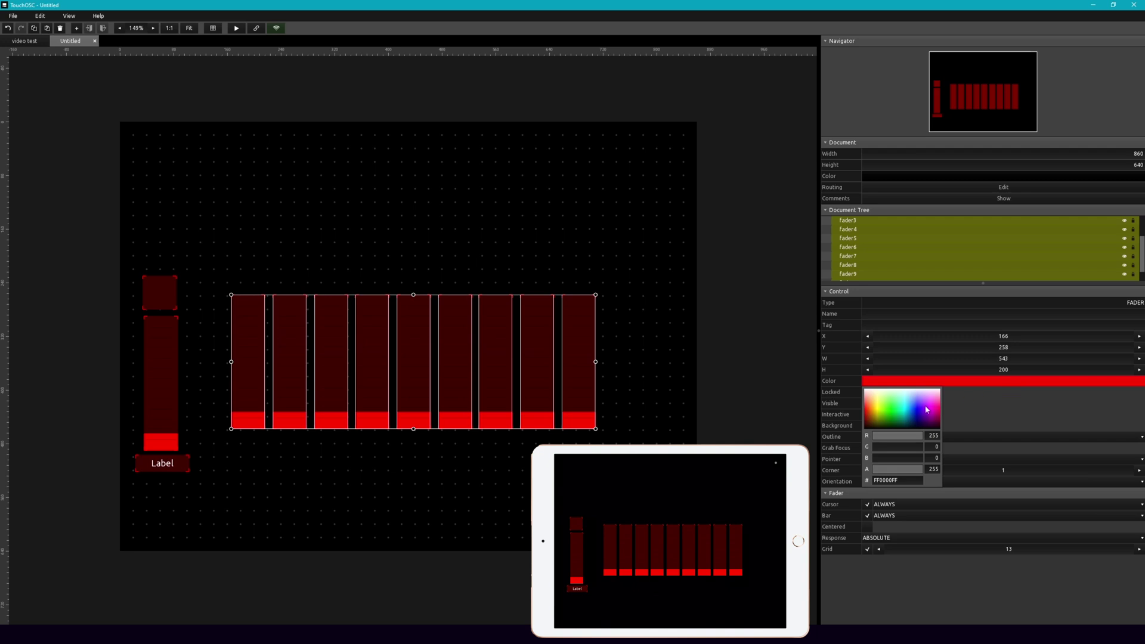
Turn the nine selected faders blue
{"action": "left_click", "coordinate": [917, 409]}
{"action": "left_click", "coordinate": [454, 475]}
{"action": "left_click", "coordinate": [362, 467]}
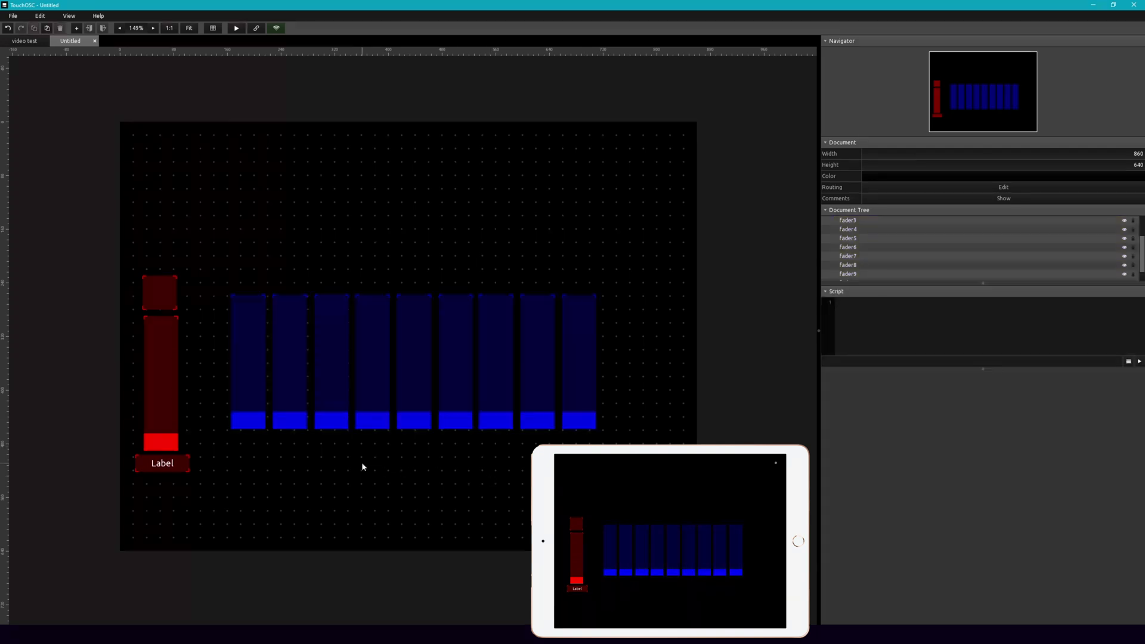
Add a blue button and centre it just beneath the faders
{"action": "right_click", "coordinate": [362, 466]}
{"action": "left_click", "coordinate": [381, 489]}
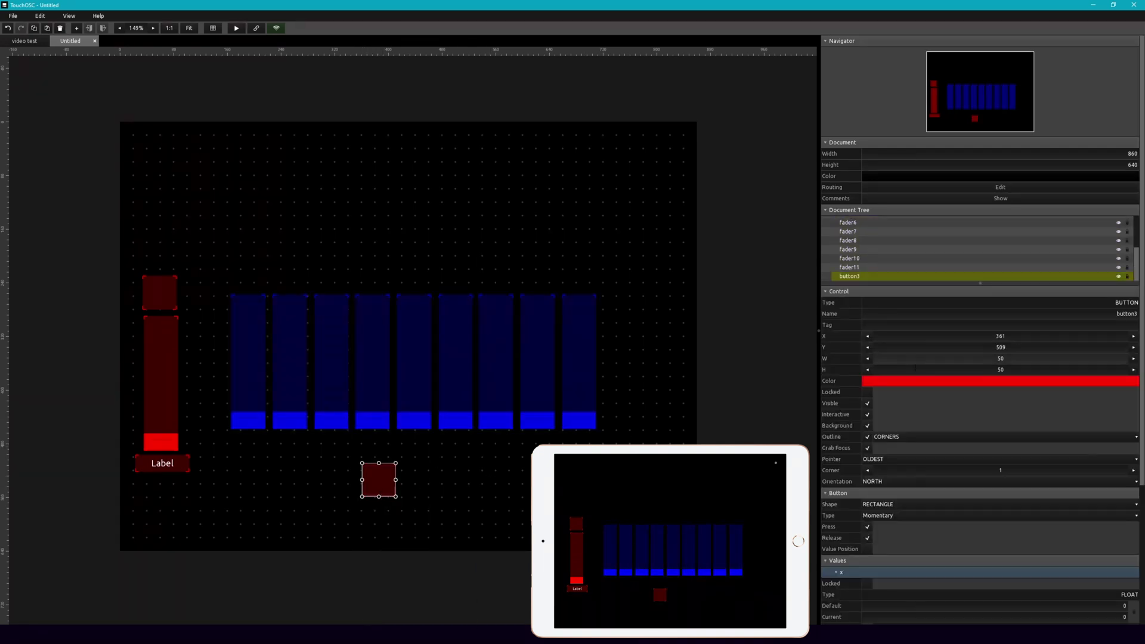
{"action": "left_click", "coordinate": [914, 379]}
{"action": "left_click", "coordinate": [916, 411]}
{"action": "left_click", "coordinate": [501, 467]}
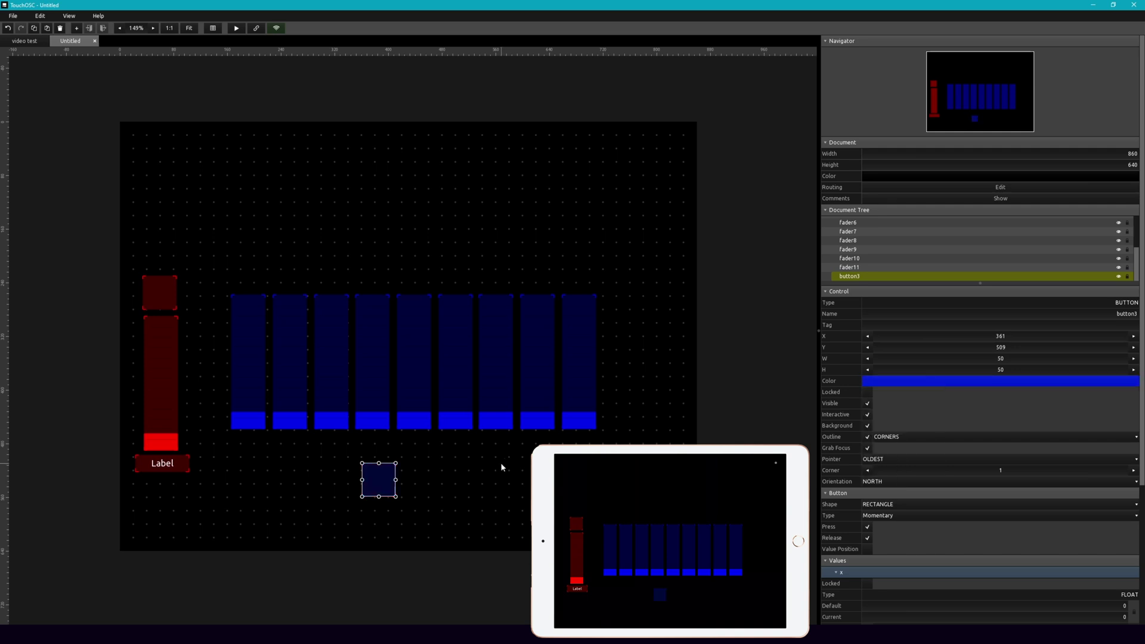
{"action": "left_click_drag", "start_coordinate": [385, 479], "coordinate": [417, 464]}
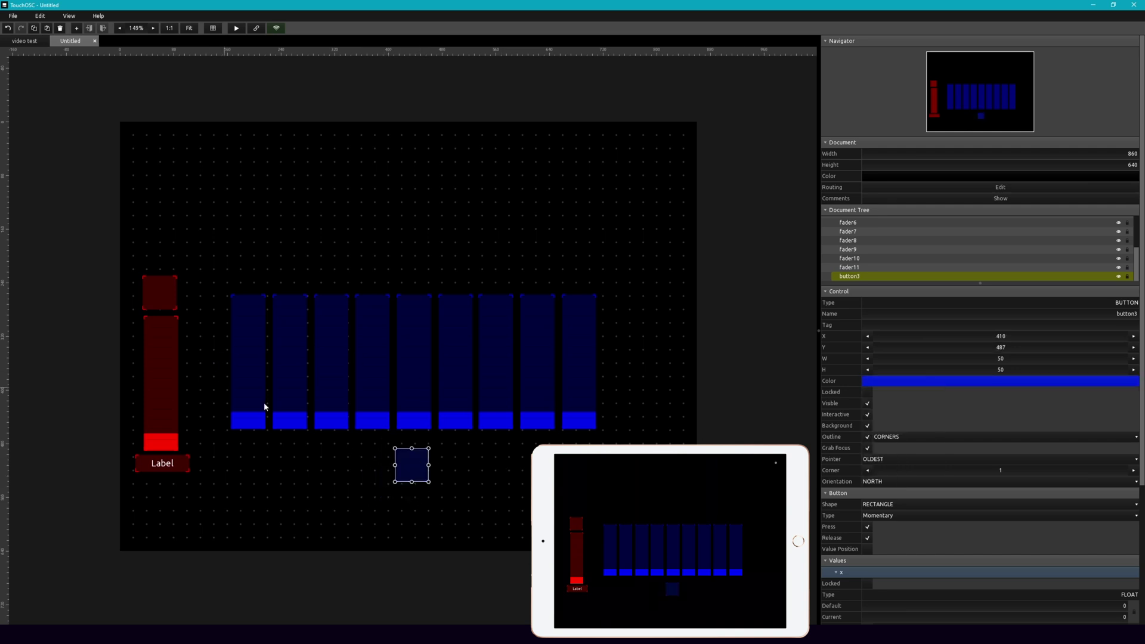
{"action": "left_click", "coordinate": [668, 389]}
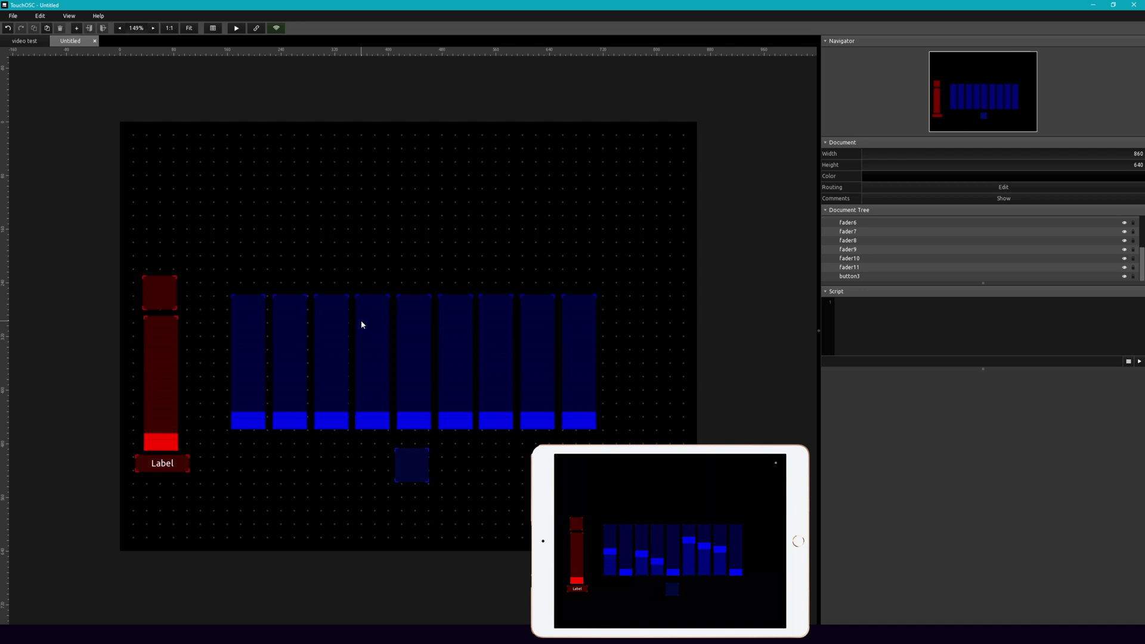
Create a group and stretch it to 563×217 over the fader row
{"action": "right_click", "coordinate": [367, 228]}
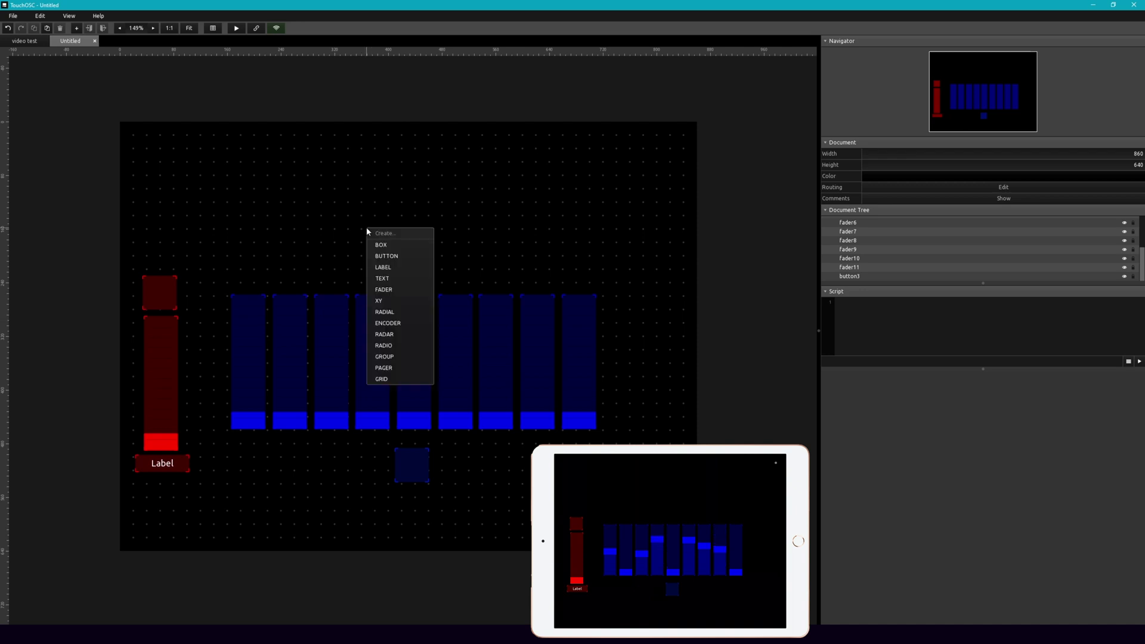
{"action": "left_click", "coordinate": [409, 357]}
{"action": "left_click_drag", "start_coordinate": [447, 277], "coordinate": [306, 328]}
{"action": "left_click_drag", "start_coordinate": [384, 276], "coordinate": [600, 290]}
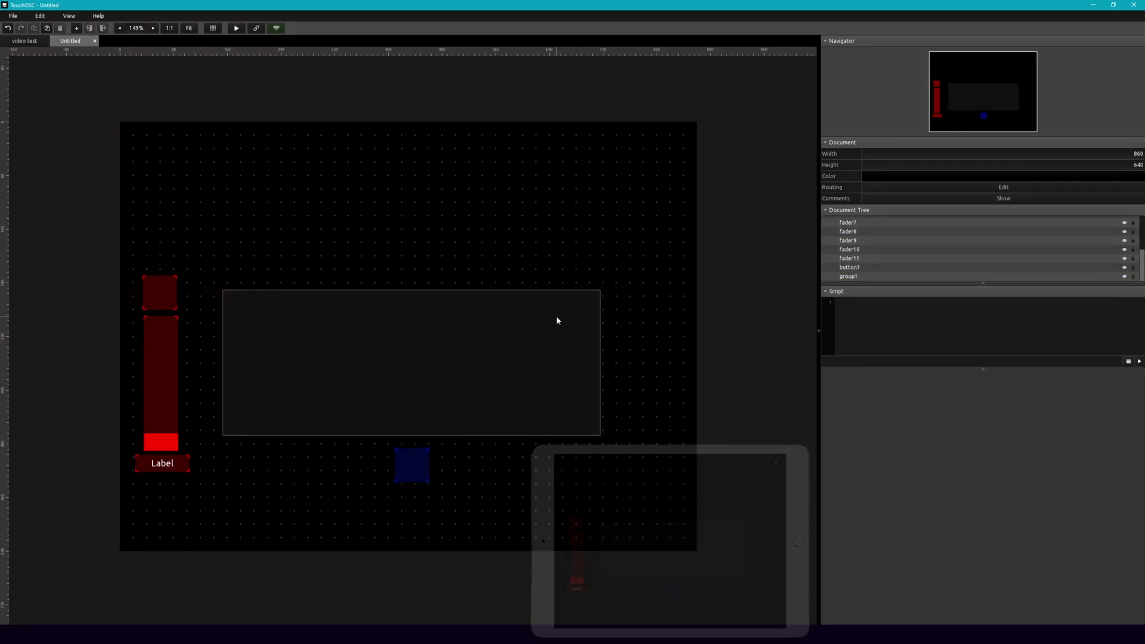
Move the group one step backward, then bring it to the front of the stack
{"action": "right_click", "coordinate": [557, 320]}
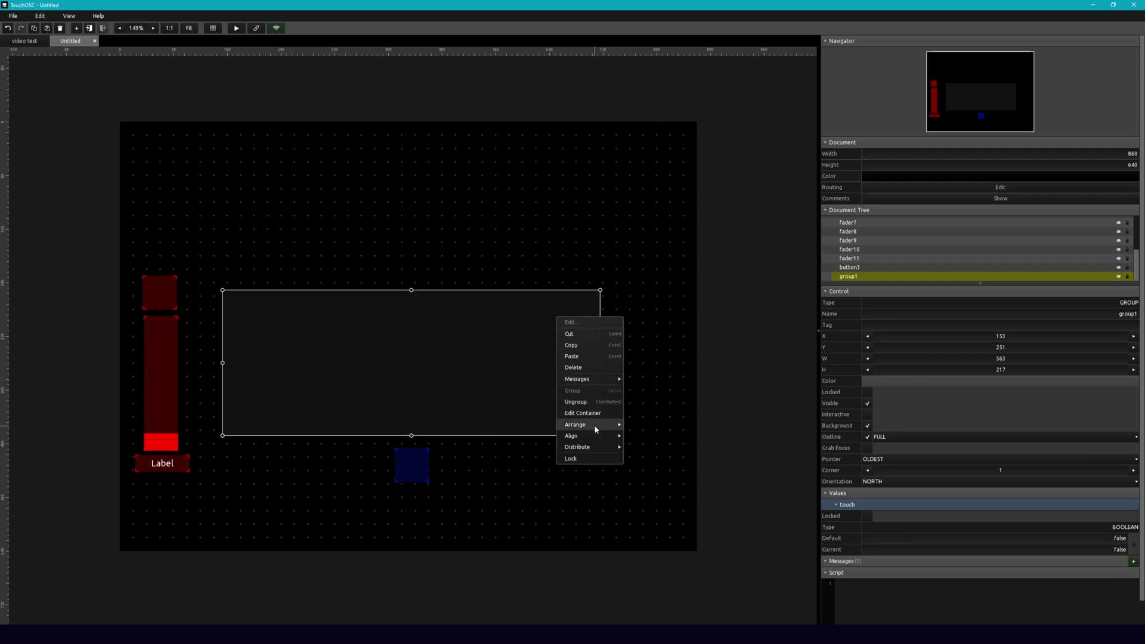
{"action": "mouse_move", "coordinate": [596, 428]}
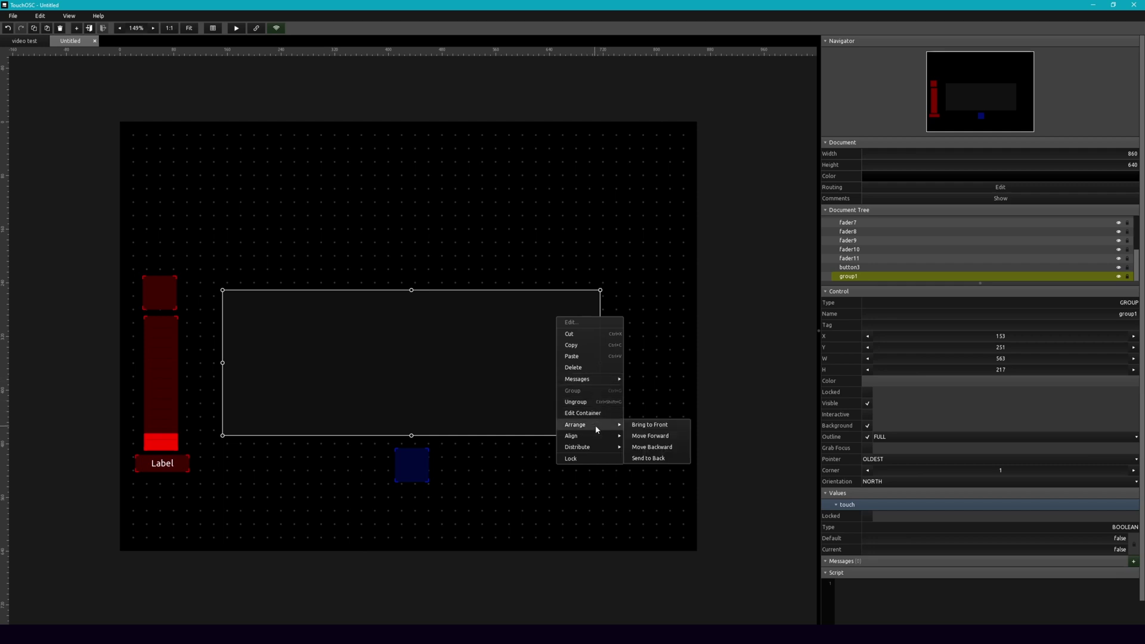
{"action": "left_click", "coordinate": [639, 447]}
{"action": "right_click", "coordinate": [566, 392]}
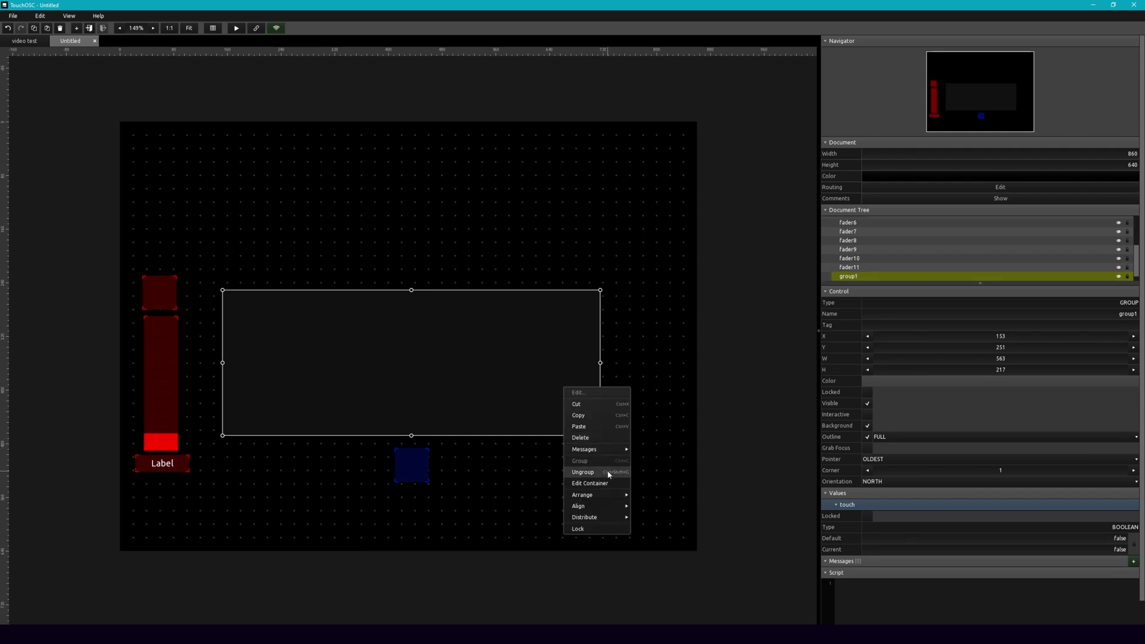
{"action": "mouse_move", "coordinate": [603, 497]}
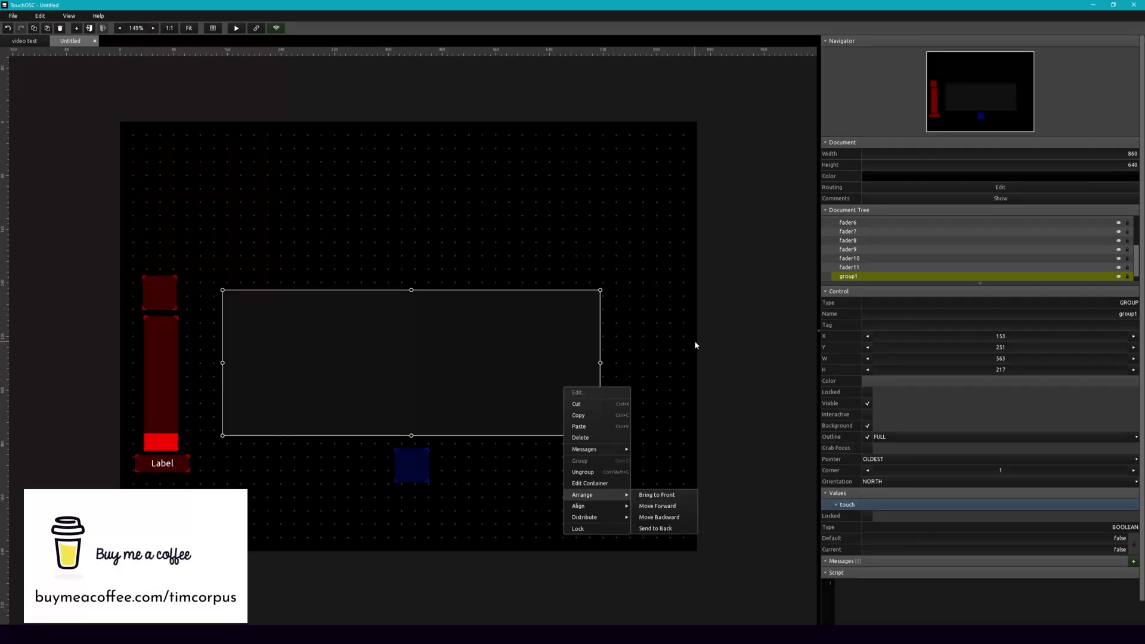
{"action": "left_click", "coordinate": [463, 317]}
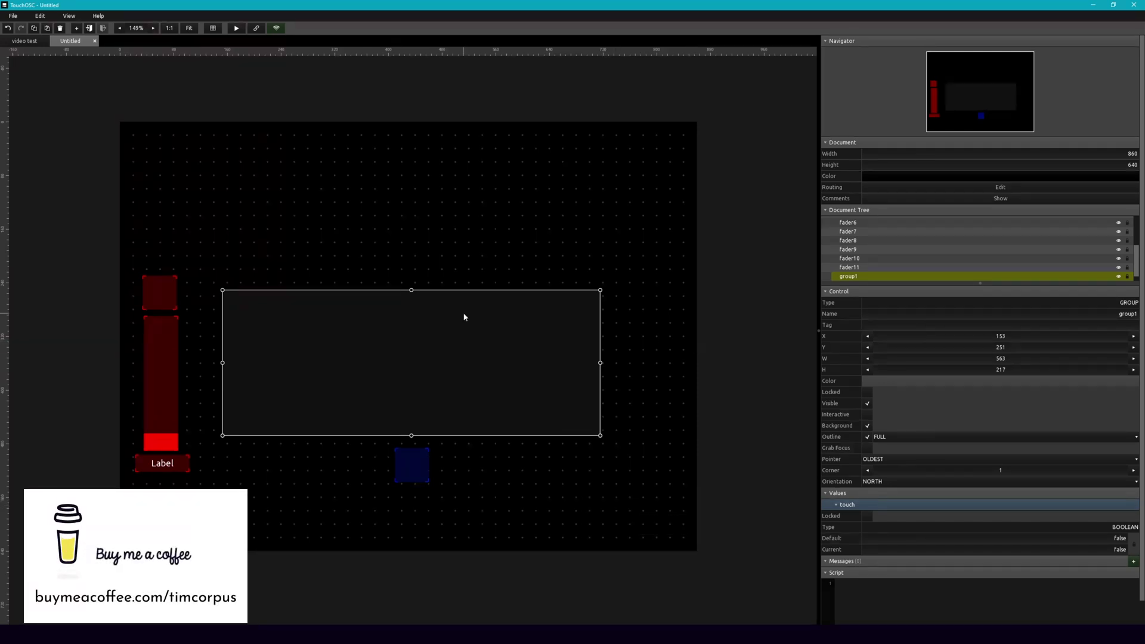
{"action": "right_click", "coordinate": [444, 348]}
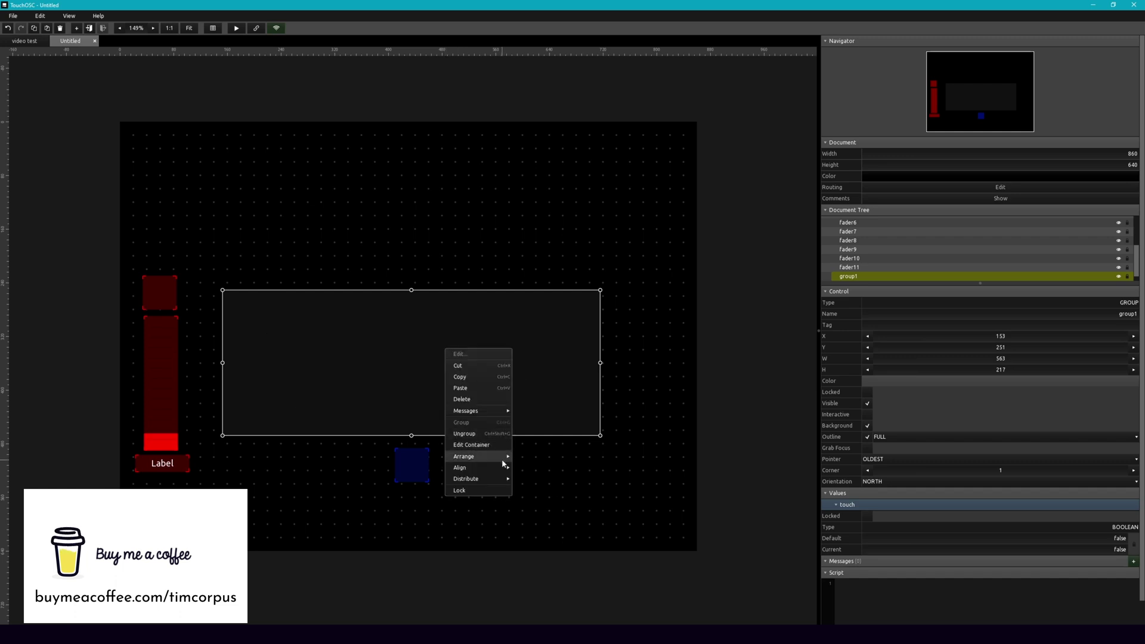
{"action": "mouse_move", "coordinate": [506, 457]}
{"action": "left_click", "coordinate": [520, 457]}
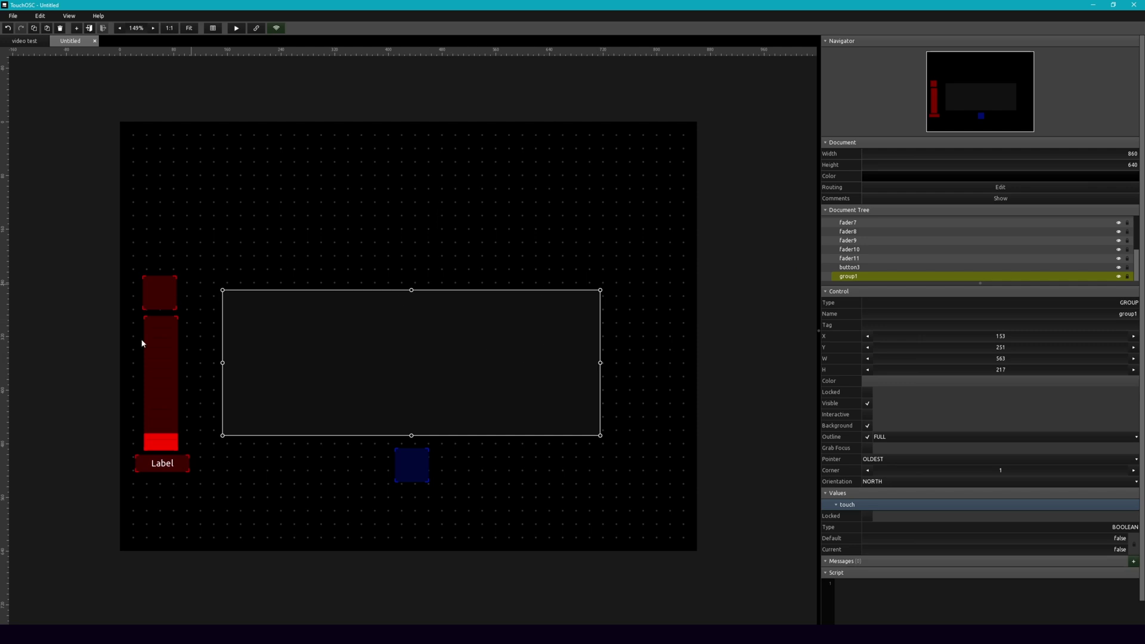
{"action": "left_click", "coordinate": [649, 188]}
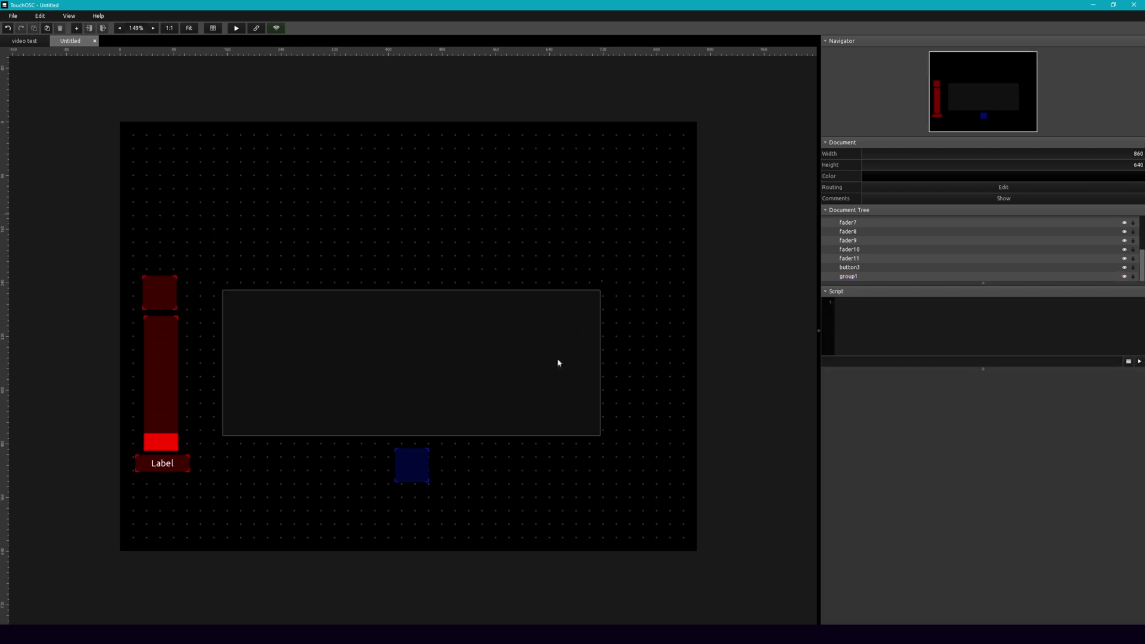
Delete the blue button's MIDI and OSC messages
{"action": "left_click", "coordinate": [416, 474]}
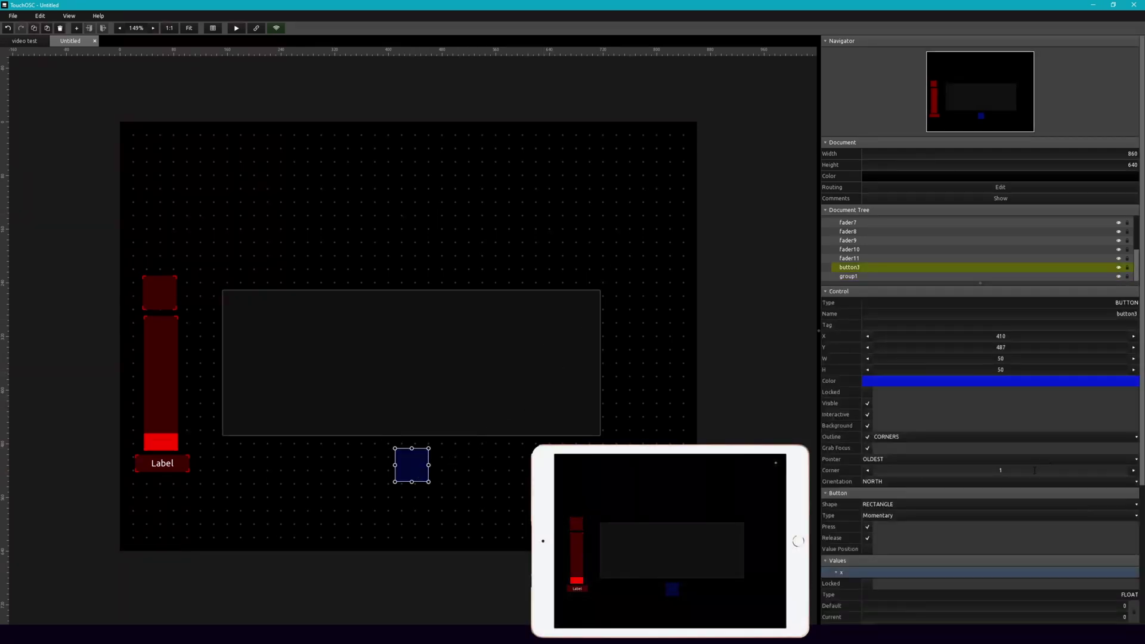
{"action": "scroll", "coordinate": [1035, 470], "scroll_direction": "down", "scroll_amount": 5}
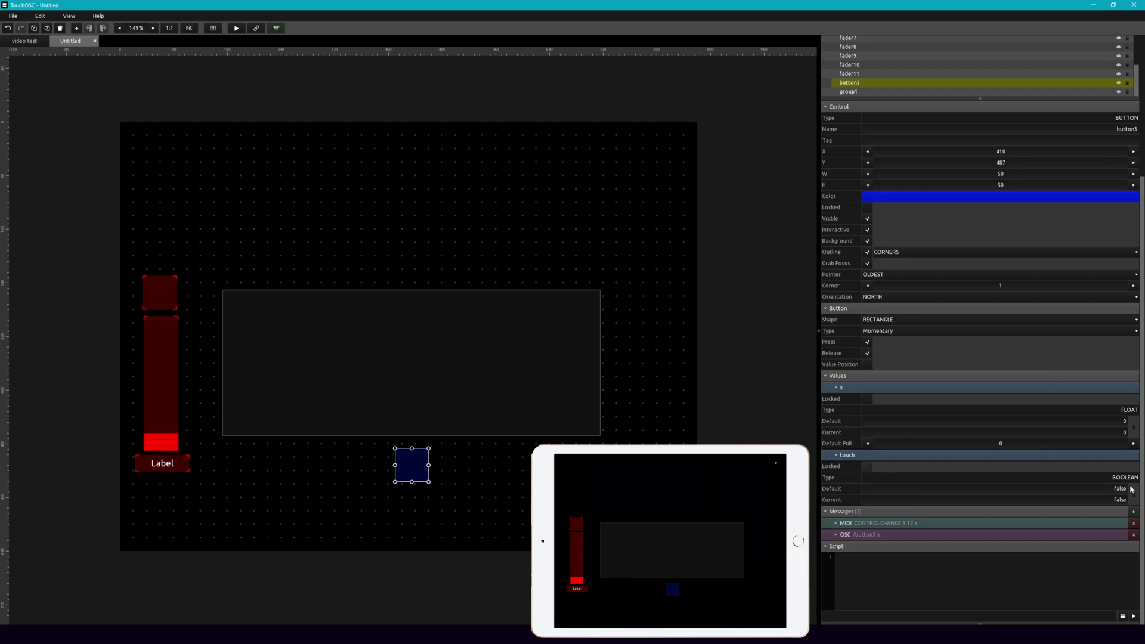
{"action": "left_click", "coordinate": [1133, 534]}
{"action": "left_click", "coordinate": [1130, 543]}
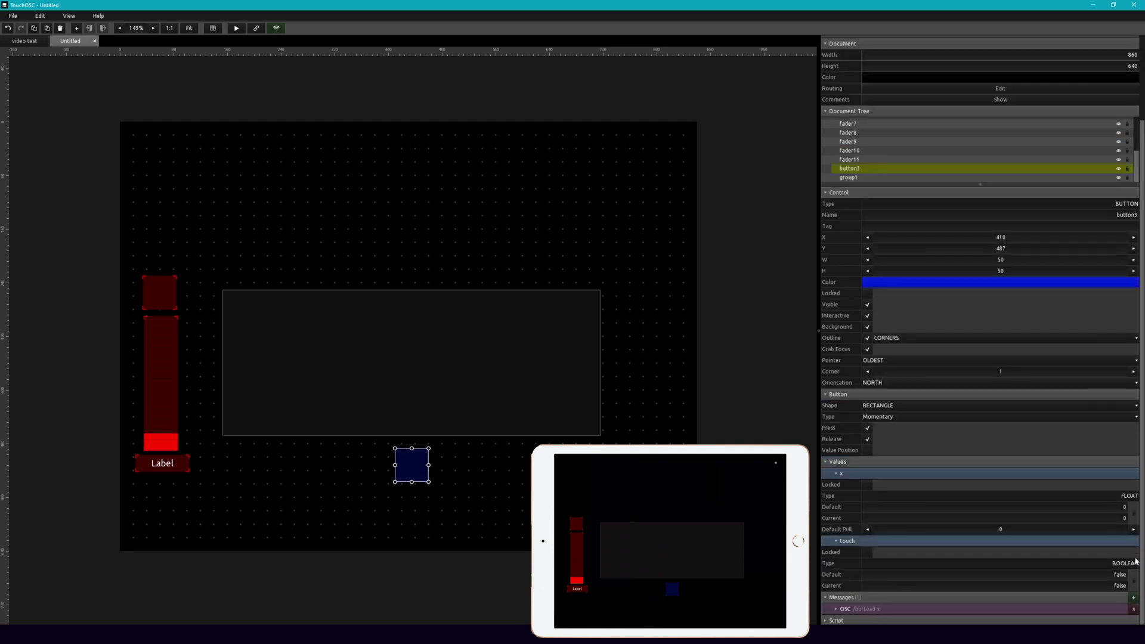
{"action": "left_click", "coordinate": [1133, 609]}
{"action": "left_click", "coordinate": [1084, 598]}
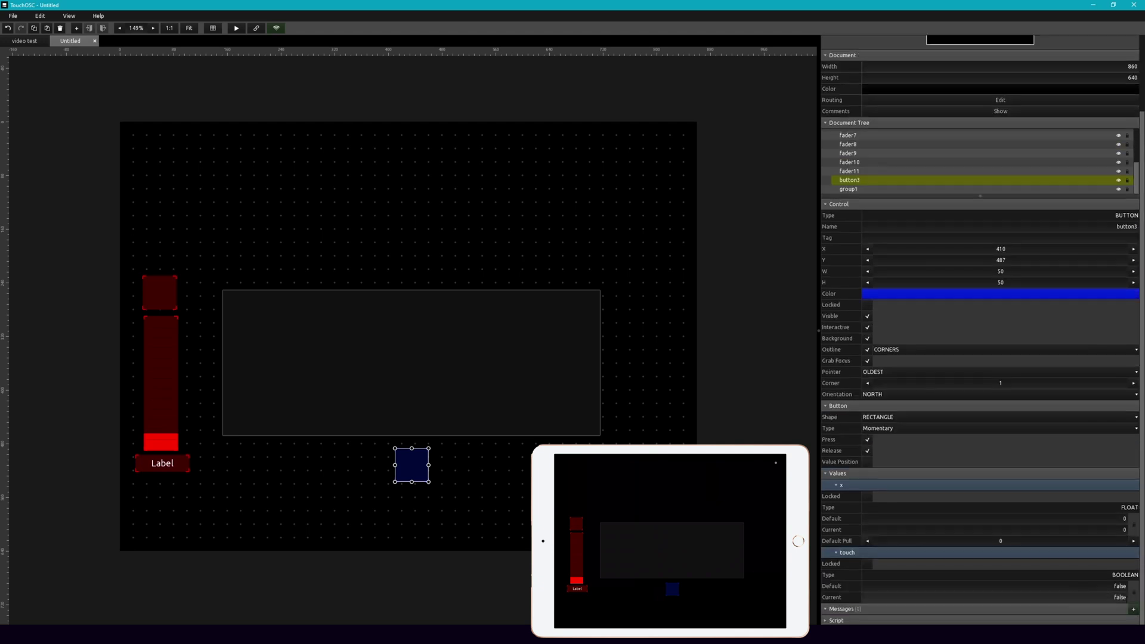
Add a LOCAL message to the button targeting group1's visible property
{"action": "left_click", "coordinate": [1133, 609]}
{"action": "left_click", "coordinate": [1100, 588]}
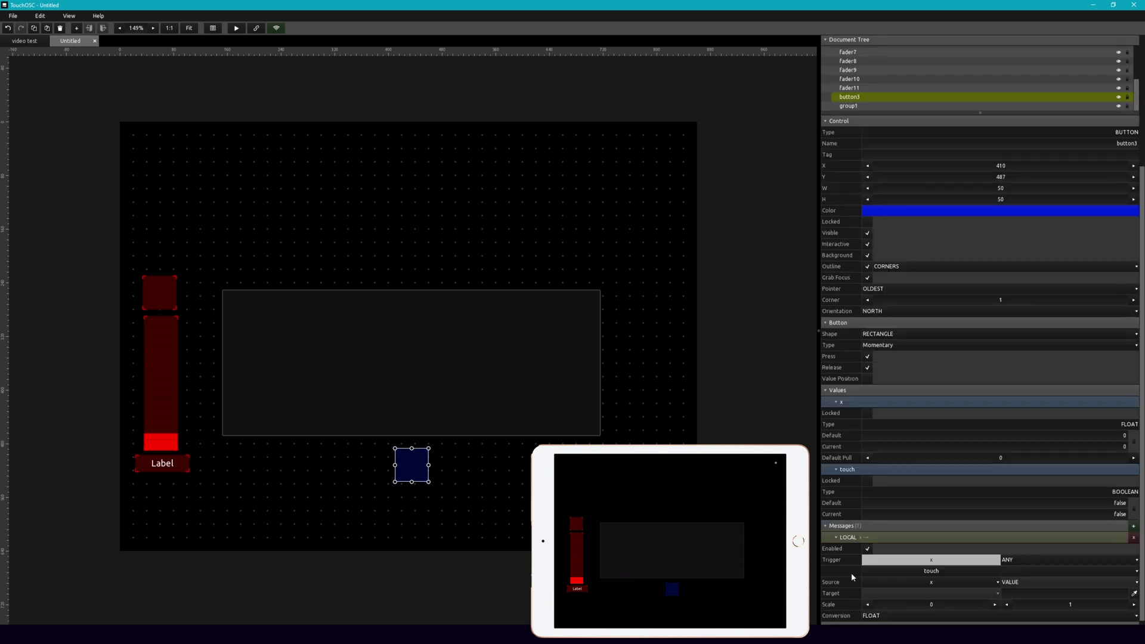
{"action": "left_click", "coordinate": [1133, 594]}
{"action": "left_click", "coordinate": [563, 358]}
{"action": "left_click", "coordinate": [993, 604]}
{"action": "mouse_move", "coordinate": [978, 615]}
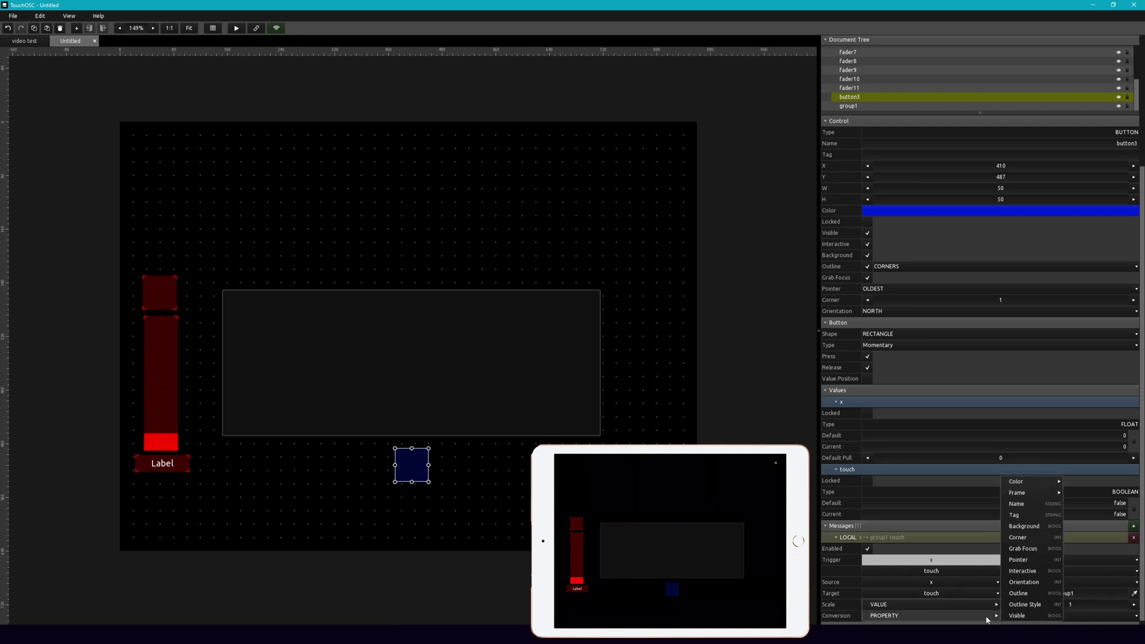
{"action": "left_click", "coordinate": [1016, 616]}
{"action": "left_click", "coordinate": [707, 261]}
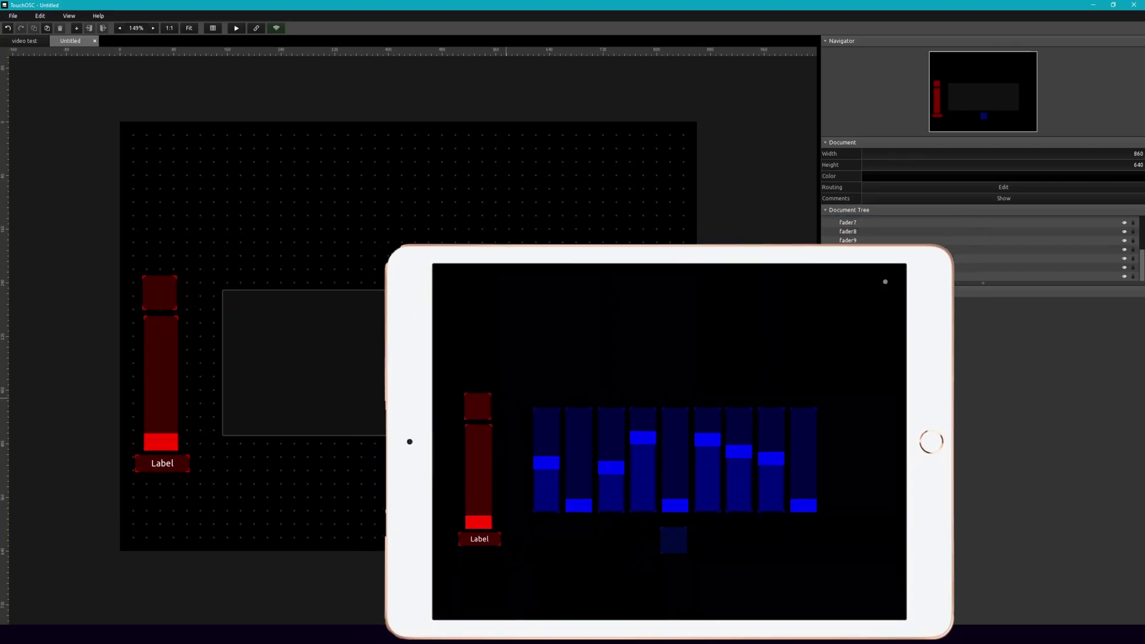
Set the button's type to Toggle Press
{"action": "left_click", "coordinate": [412, 465]}
{"action": "scroll", "coordinate": [1072, 463], "scroll_direction": "down", "scroll_amount": 1}
{"action": "scroll", "coordinate": [1072, 463], "scroll_direction": "down", "scroll_amount": 2}
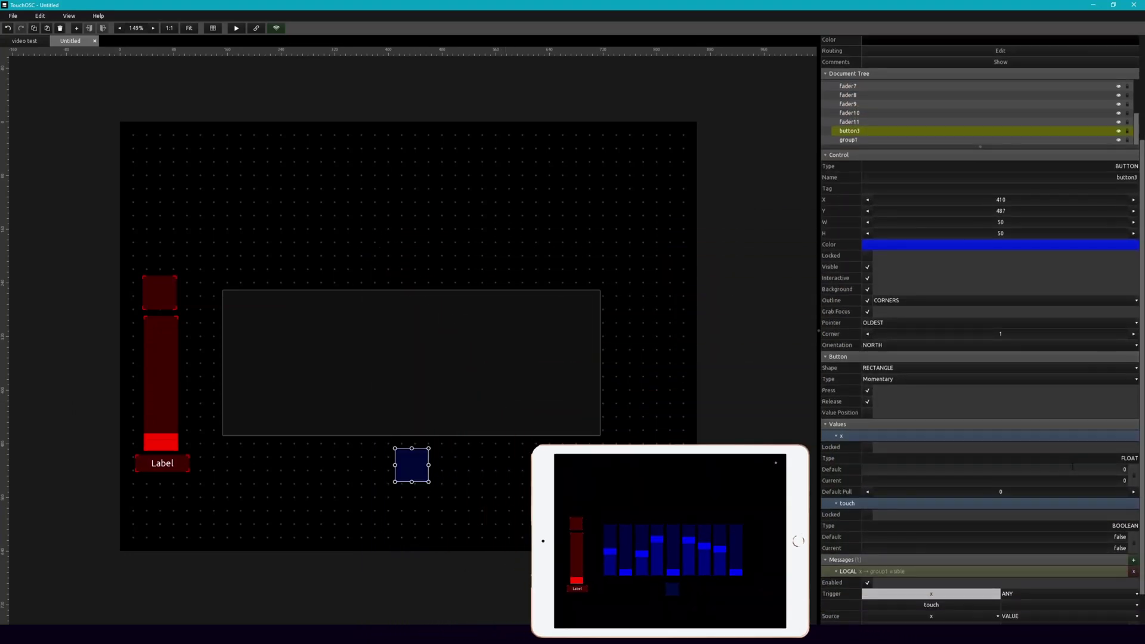
{"action": "left_click", "coordinate": [1064, 378]}
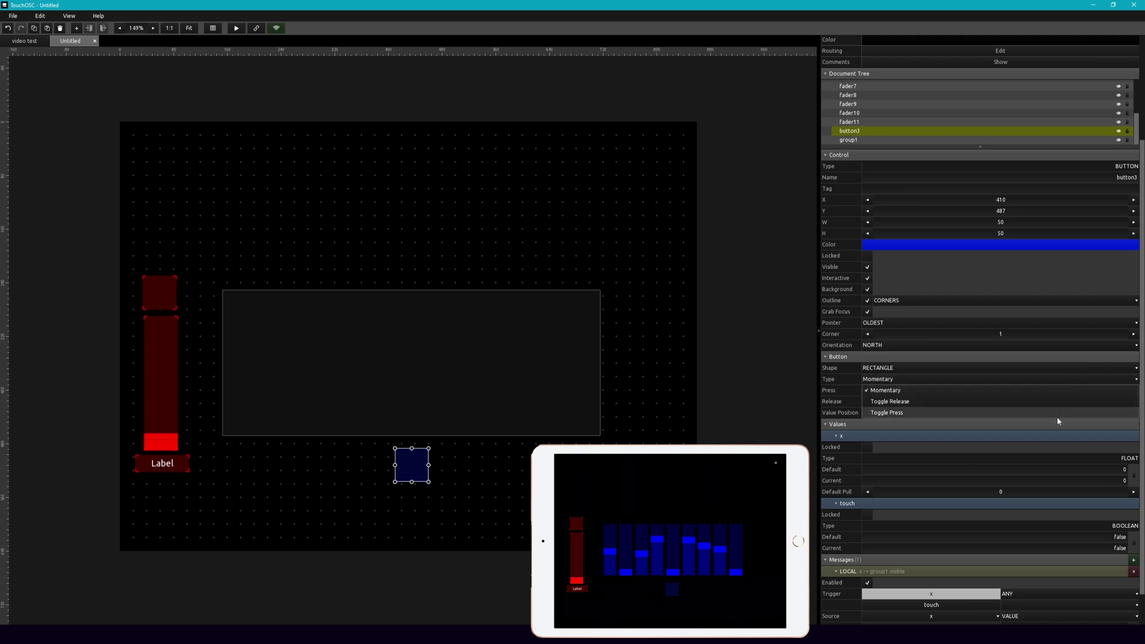
{"action": "left_click", "coordinate": [1057, 412]}
{"action": "left_click", "coordinate": [659, 339]}
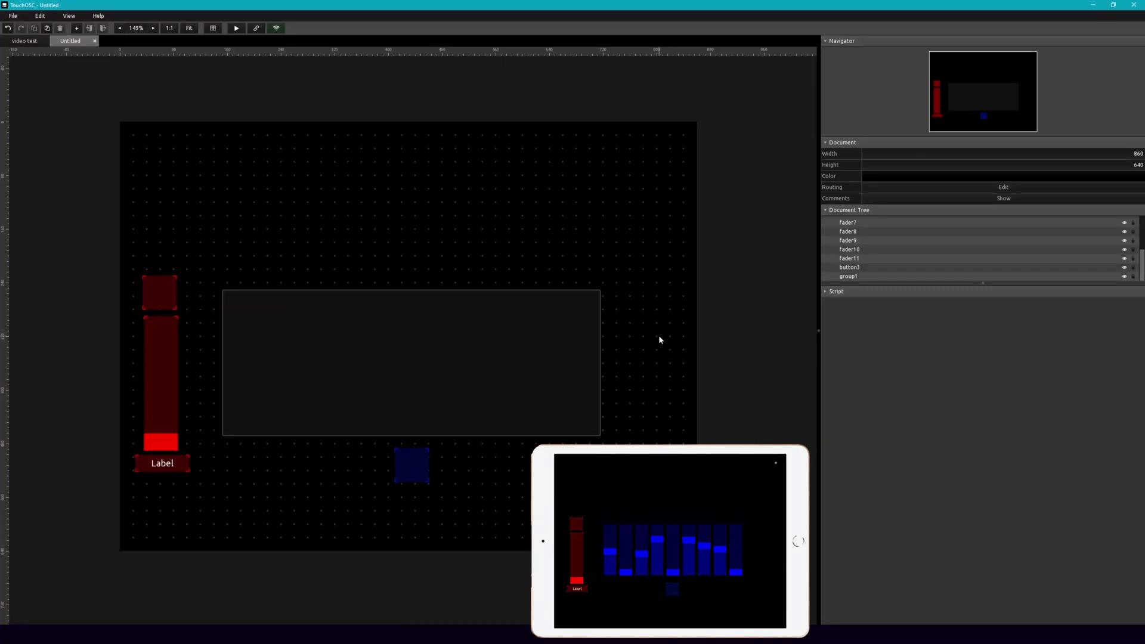
{"action": "left_click", "coordinate": [597, 350]}
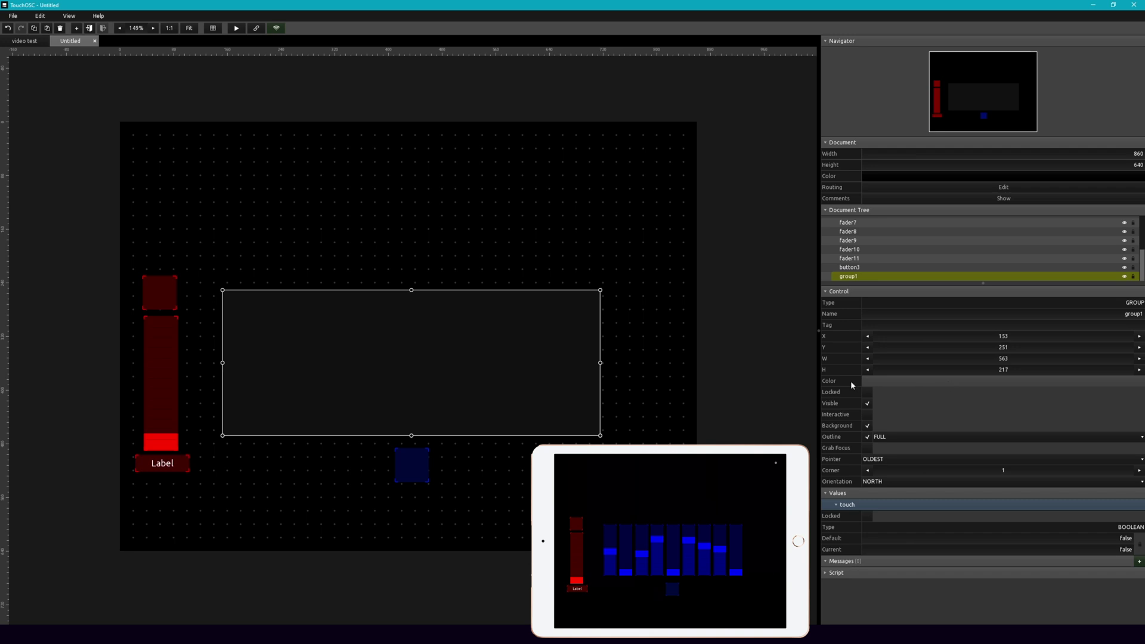
Colour group1 black (000000FF) and enter it to edit its contents
{"action": "left_click", "coordinate": [898, 383]}
{"action": "left_click_drag", "start_coordinate": [888, 435], "coordinate": [855, 462]}
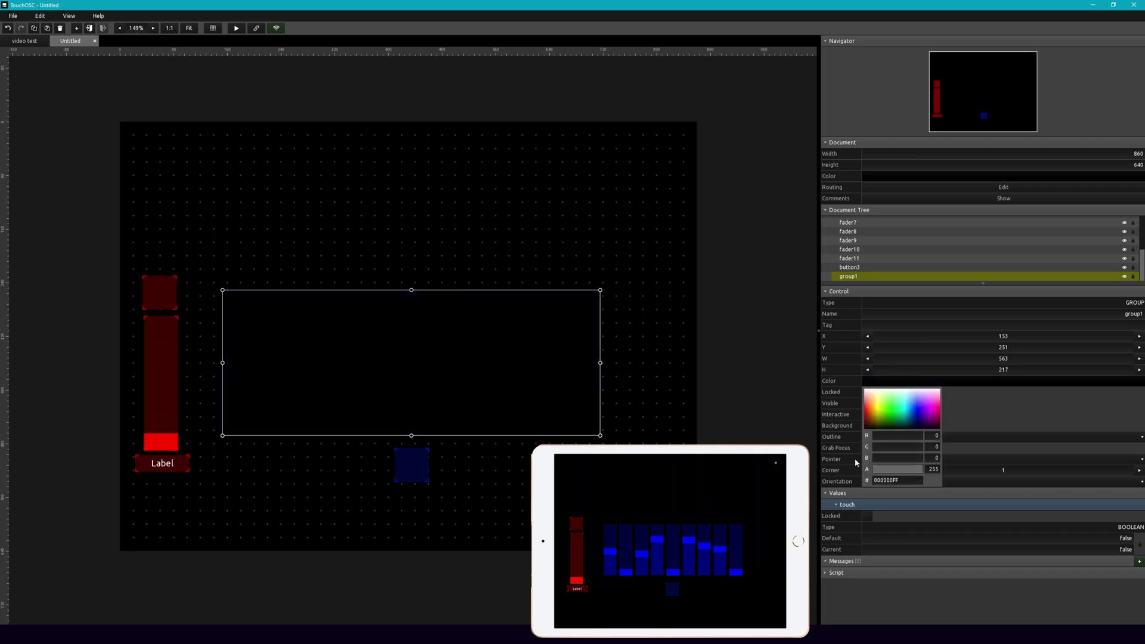
{"action": "left_click", "coordinate": [676, 356]}
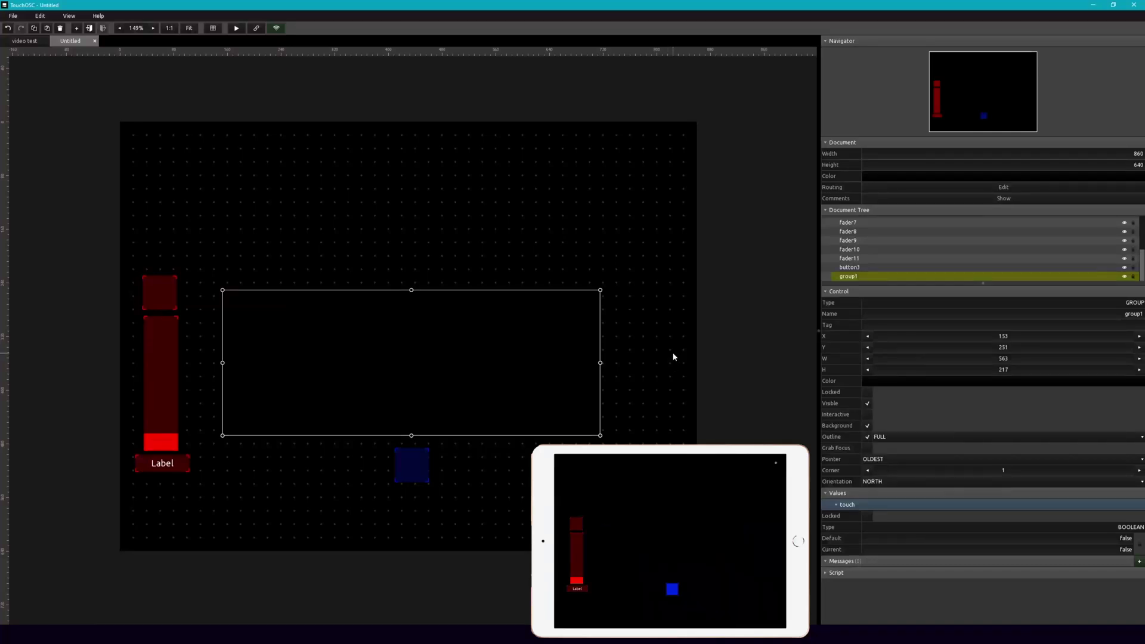
{"action": "double_click", "coordinate": [482, 332]}
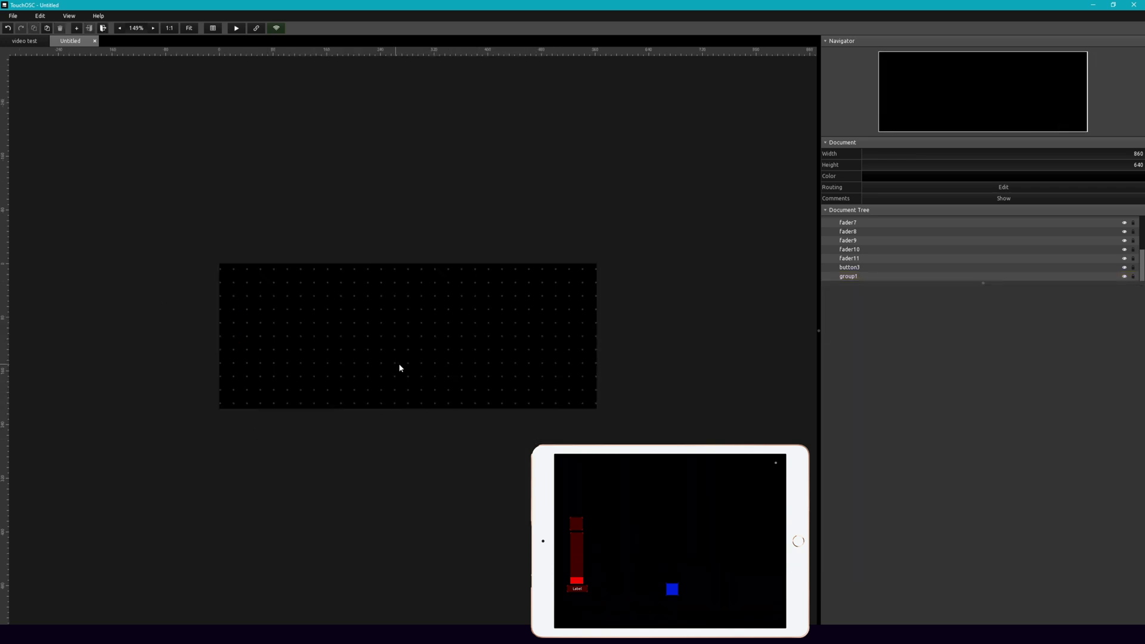
Add two faders near the group's left edge
{"action": "right_click", "coordinate": [252, 298]}
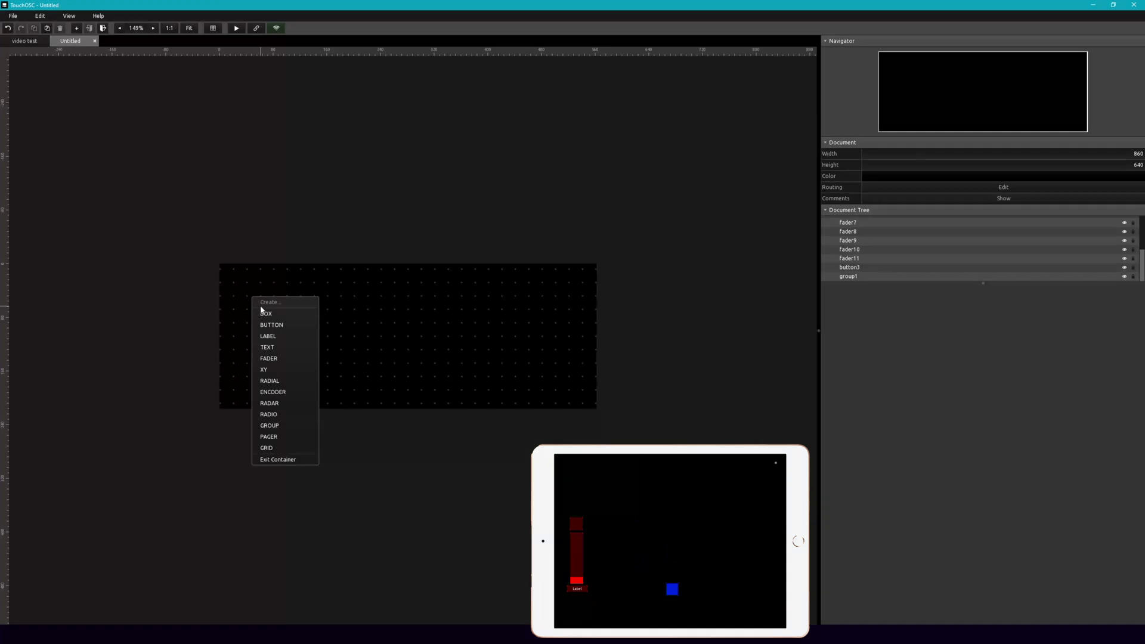
{"action": "left_click", "coordinate": [271, 358]}
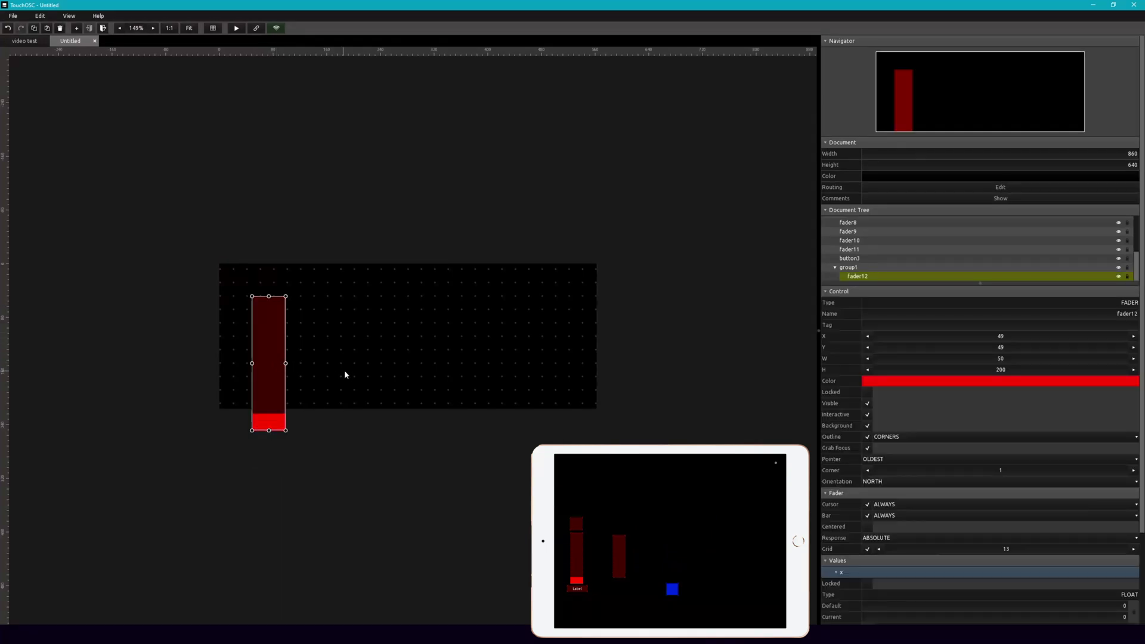
{"action": "left_click_drag", "start_coordinate": [278, 367], "coordinate": [282, 312]}
{"action": "right_click", "coordinate": [292, 309]}
{"action": "left_click", "coordinate": [300, 348]}
Add a label beside the faders with a button beneath it
{"action": "right_click", "coordinate": [386, 279]}
{"action": "left_click", "coordinate": [415, 317]}
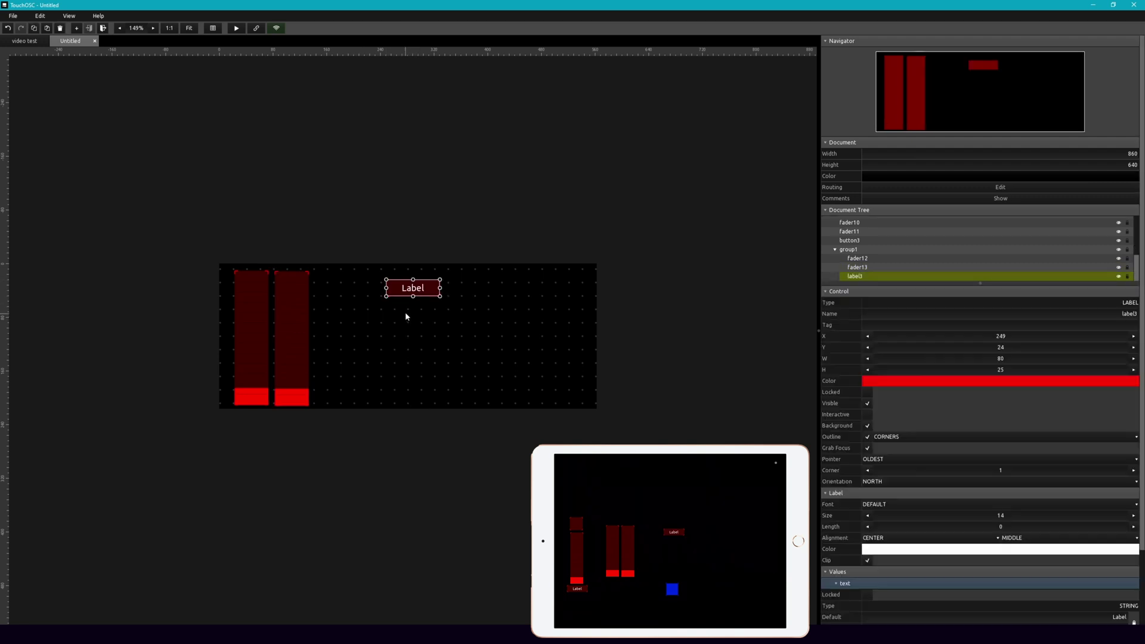
{"action": "left_click_drag", "start_coordinate": [404, 288], "coordinate": [343, 282]}
{"action": "right_click", "coordinate": [335, 302]}
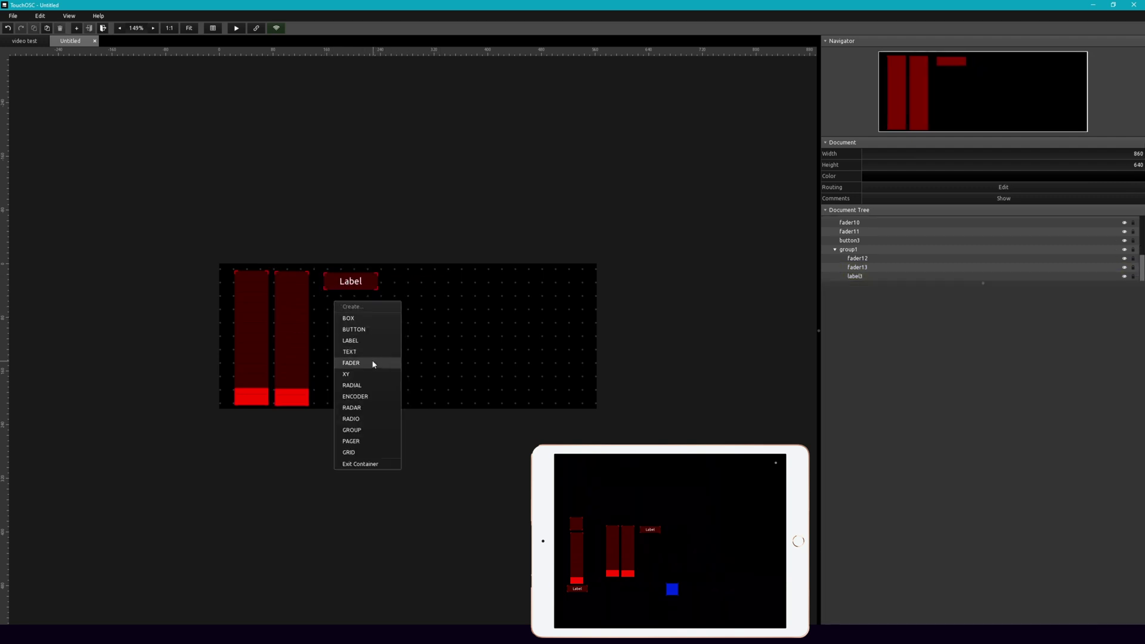
{"action": "left_click", "coordinate": [370, 329]}
{"action": "left_click_drag", "start_coordinate": [358, 321], "coordinate": [348, 319]}
Add three more buttons, arranging all four in a two-by-two grid under the label
{"action": "right_click", "coordinate": [346, 359]}
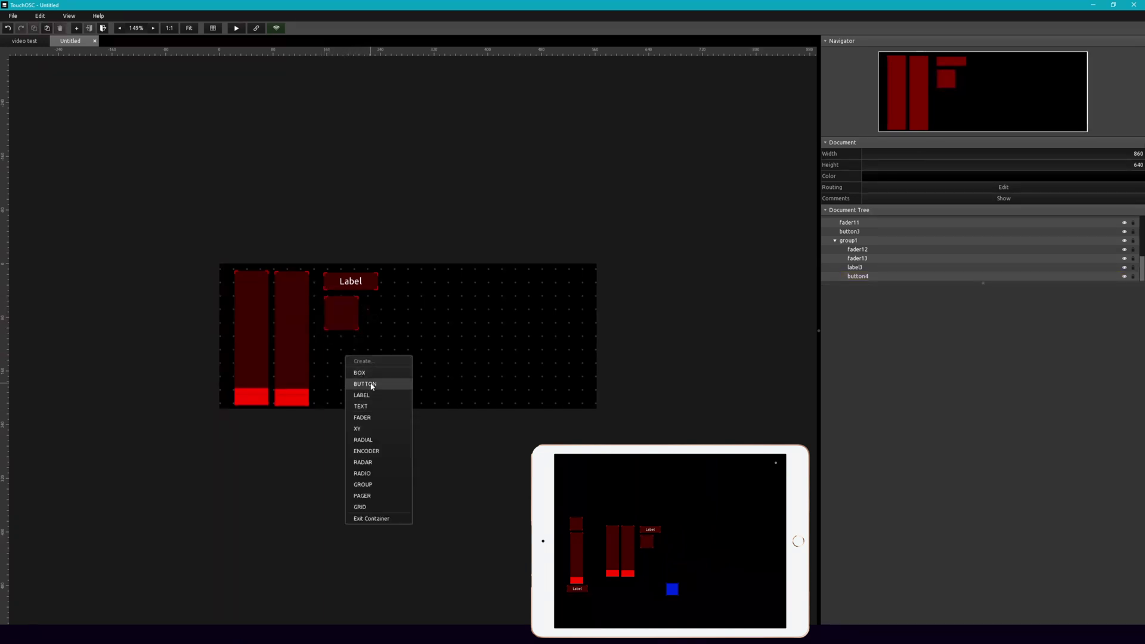
{"action": "left_click", "coordinate": [371, 385]}
{"action": "left_click_drag", "start_coordinate": [360, 373], "coordinate": [341, 367]}
{"action": "right_click", "coordinate": [373, 320]}
{"action": "left_click", "coordinate": [388, 345]}
{"action": "right_click", "coordinate": [381, 369]}
{"action": "left_click", "coordinate": [402, 397]}
{"action": "left_click_drag", "start_coordinate": [393, 381], "coordinate": [381, 365]}
{"action": "left_click_drag", "start_coordinate": [361, 285], "coordinate": [374, 287]}
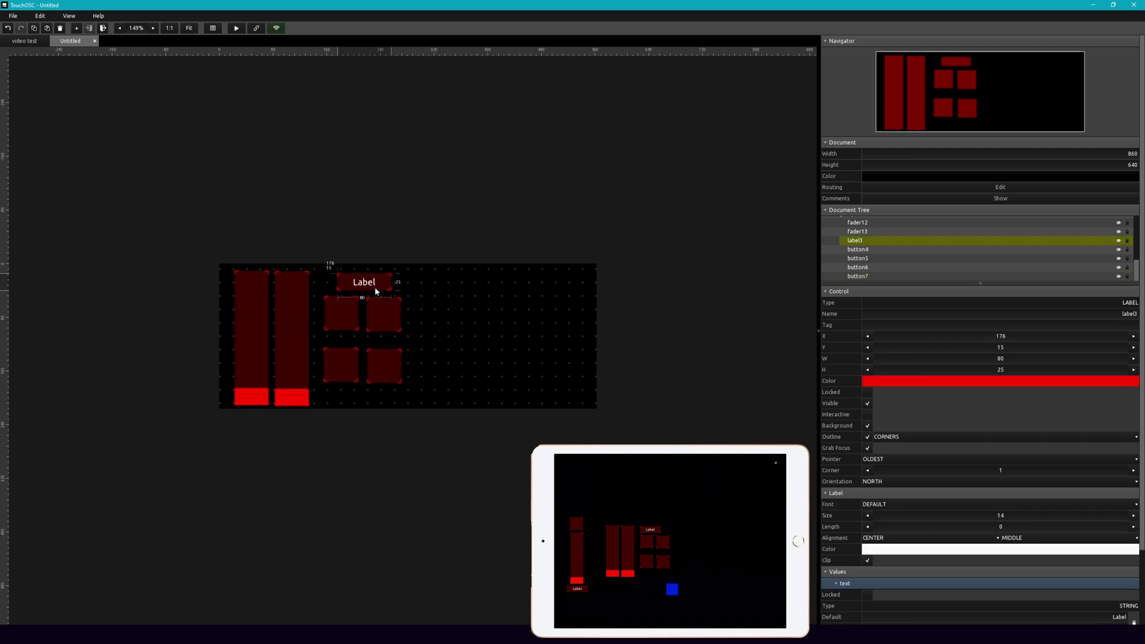
Add a second label near the top with a button under it
{"action": "right_click", "coordinate": [460, 289]}
{"action": "left_click", "coordinate": [492, 328]}
{"action": "left_click_drag", "start_coordinate": [484, 309], "coordinate": [453, 266]}
{"action": "right_click", "coordinate": [482, 337]}
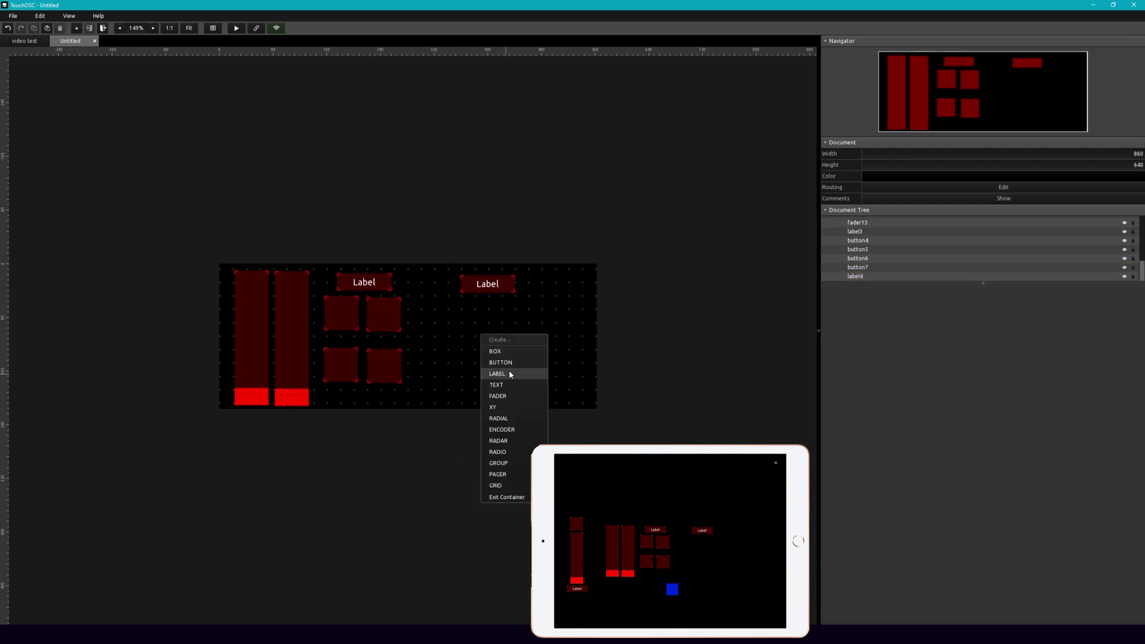
{"action": "left_click", "coordinate": [509, 369]}
{"action": "left_click_drag", "start_coordinate": [507, 361], "coordinate": [458, 301]}
Colour the faders cyan, the first label and buttons green, the second label and button magenta
{"action": "left_click", "coordinate": [895, 380]}
{"action": "left_click", "coordinate": [902, 410]}
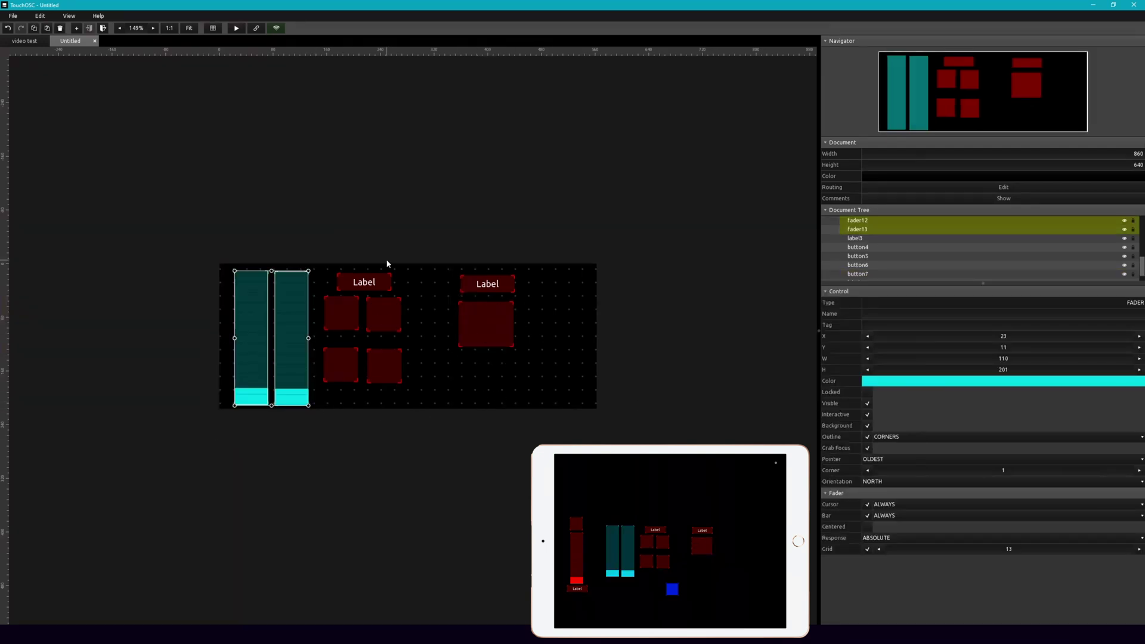
{"action": "left_click_drag", "start_coordinate": [388, 261], "coordinate": [316, 391]}
{"action": "left_click", "coordinate": [895, 380]}
{"action": "left_click", "coordinate": [888, 411]}
{"action": "left_click_drag", "start_coordinate": [505, 389], "coordinate": [503, 287]}
{"action": "left_click", "coordinate": [983, 381]}
{"action": "left_click", "coordinate": [929, 411]}
{"action": "left_click", "coordinate": [537, 310]}
Set the second label's text to OSC 2 and the first label's to OSC 1
{"action": "left_click", "coordinate": [483, 288]}
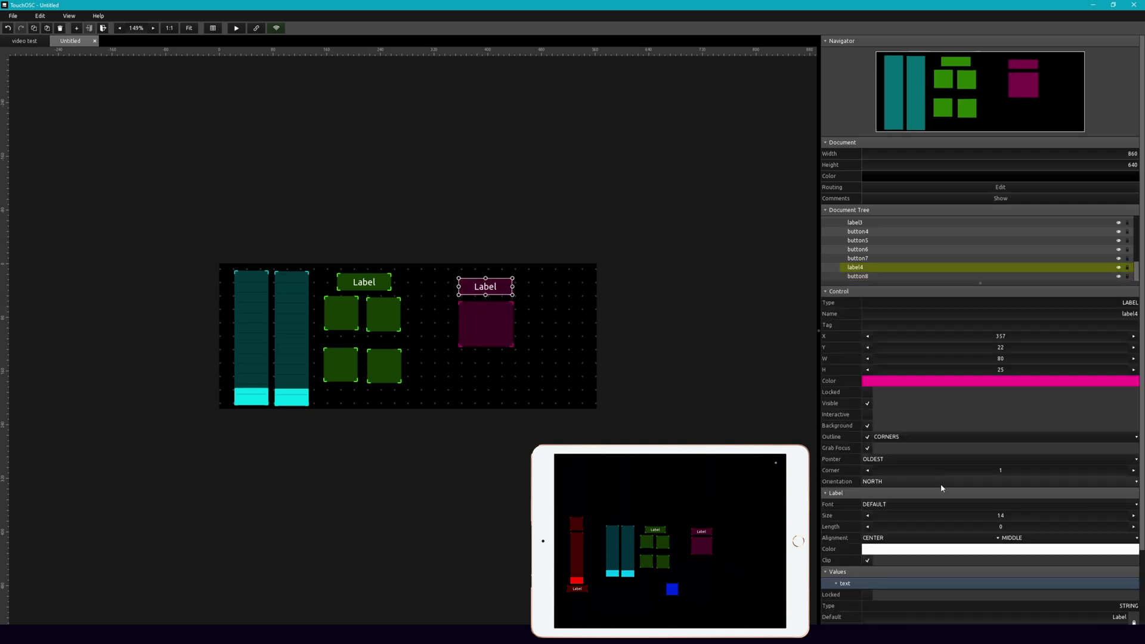
{"action": "scroll", "coordinate": [954, 483], "scroll_direction": "down", "scroll_amount": 3}
{"action": "double_click", "coordinate": [1073, 530]}
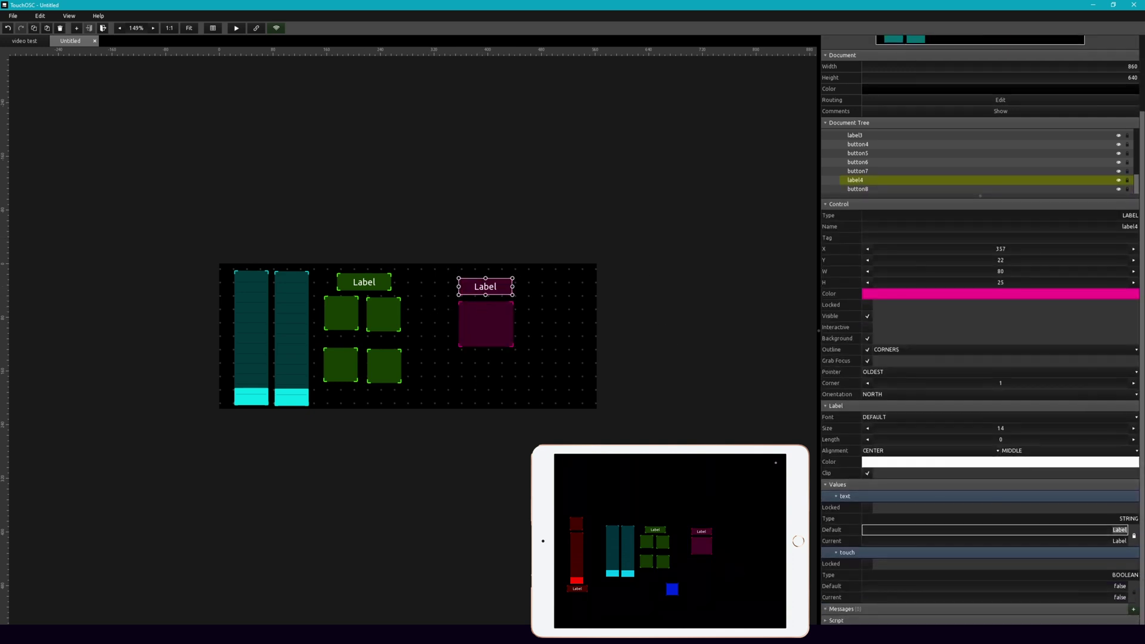
{"action": "type", "text": "OSC 2"}
{"action": "left_click", "coordinate": [355, 283]}
{"action": "double_click", "coordinate": [1109, 529]}
{"action": "type", "text": "OSC 1"}
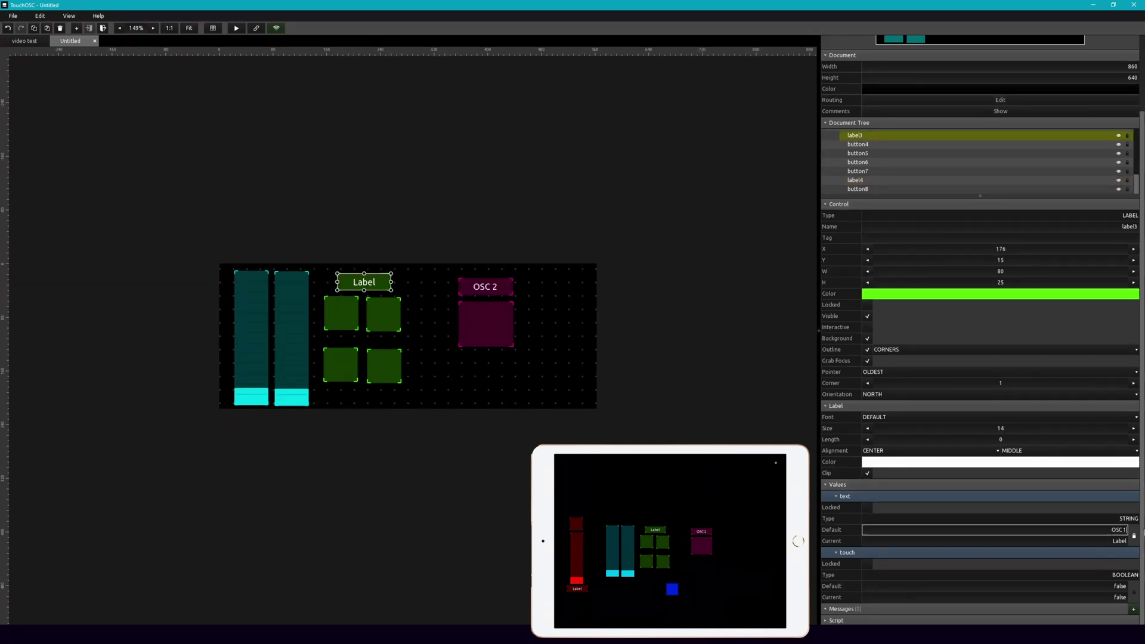
Confirm the OSC 1 text and drag the group's controls up to the top of the layout
{"action": "left_click", "coordinate": [541, 215]}
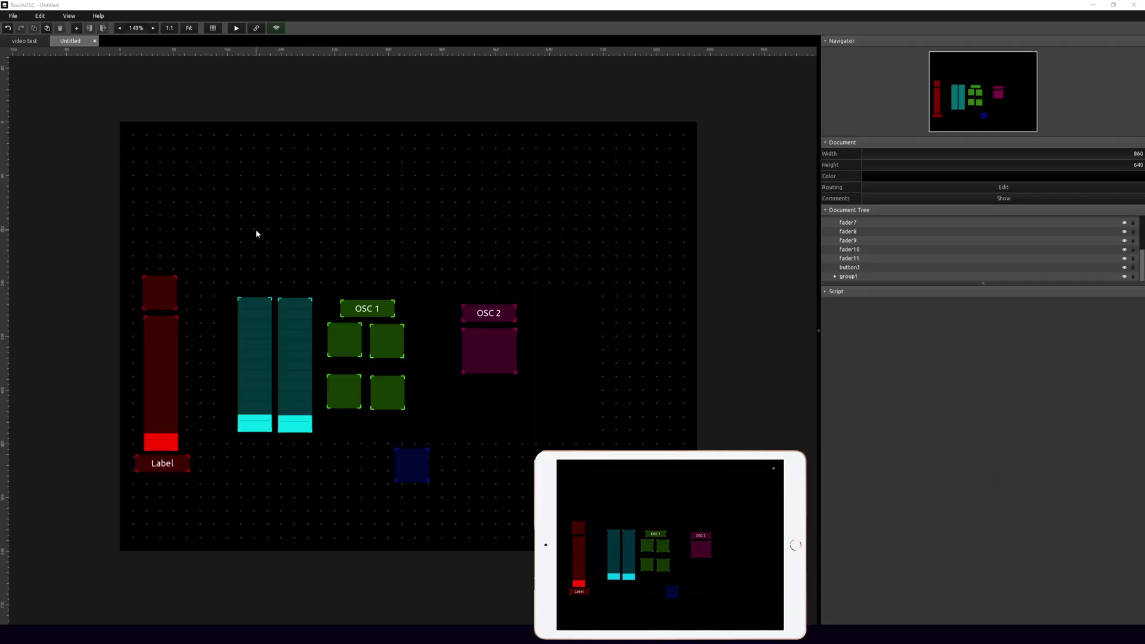
{"action": "left_click_drag", "start_coordinate": [256, 230], "coordinate": [530, 485]}
{"action": "left_click", "coordinate": [603, 433]}
{"action": "left_click_drag", "start_coordinate": [651, 485], "coordinate": [234, 241]}
{"action": "left_click_drag", "start_coordinate": [304, 332], "coordinate": [269, 185]}
{"action": "left_click", "coordinate": [383, 491]}
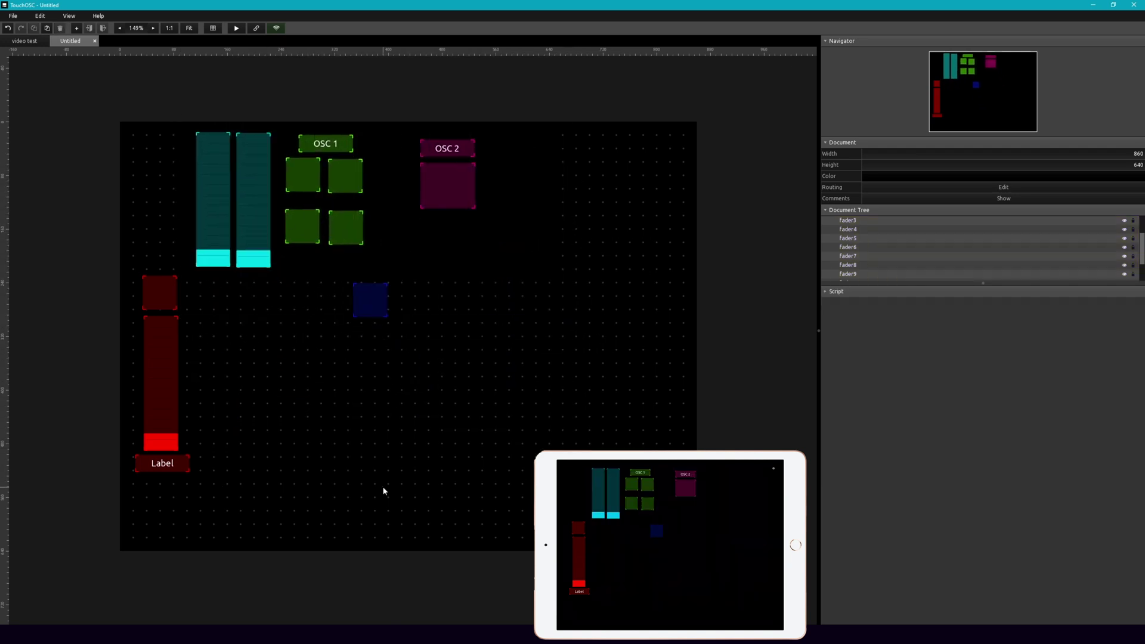
{"action": "right_click", "coordinate": [321, 434]}
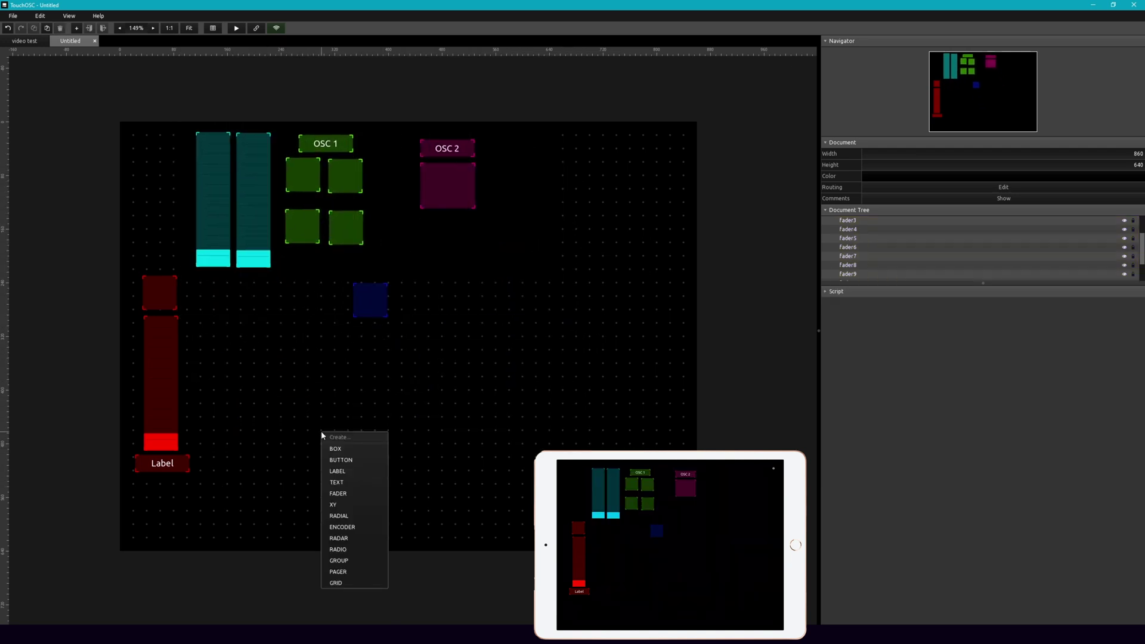
Add a label with a red fader beneath it in the lower middle of the layout
{"action": "left_click", "coordinate": [354, 471]}
{"action": "left_click_drag", "start_coordinate": [351, 449], "coordinate": [349, 395]}
{"action": "right_click", "coordinate": [353, 429]}
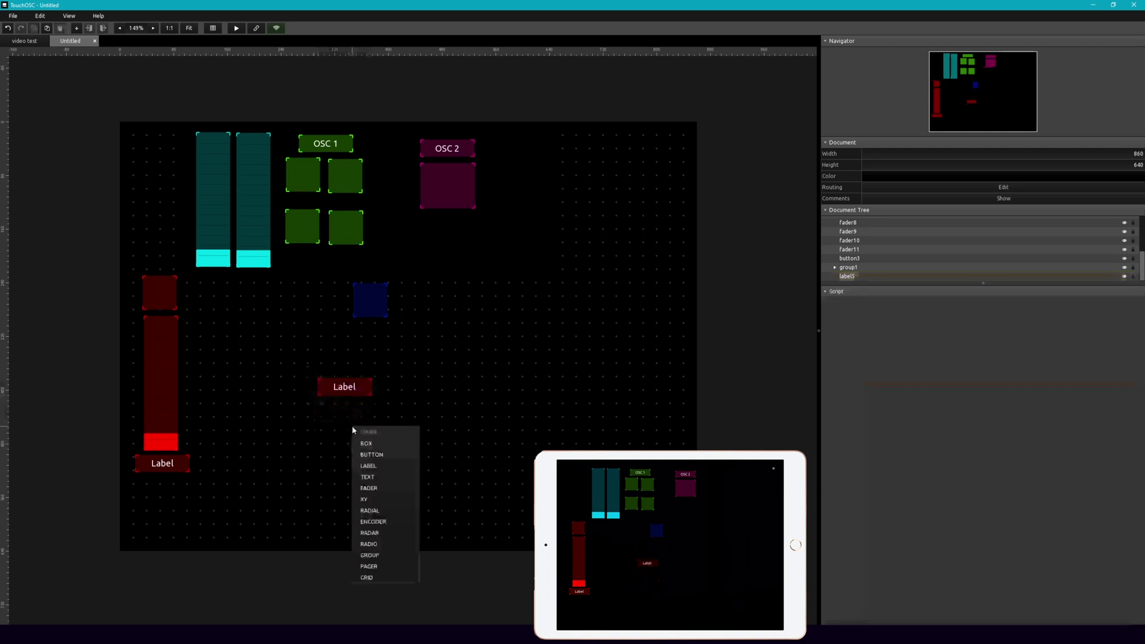
{"action": "left_click", "coordinate": [369, 487]}
{"action": "left_click_drag", "start_coordinate": [364, 460], "coordinate": [314, 340]}
Duplicate the label and fader with Ctrl+D, move the copy right and colour it yellow
{"action": "key", "text": "ctrl+d"}
{"action": "left_click_drag", "start_coordinate": [350, 436], "coordinate": [419, 435]}
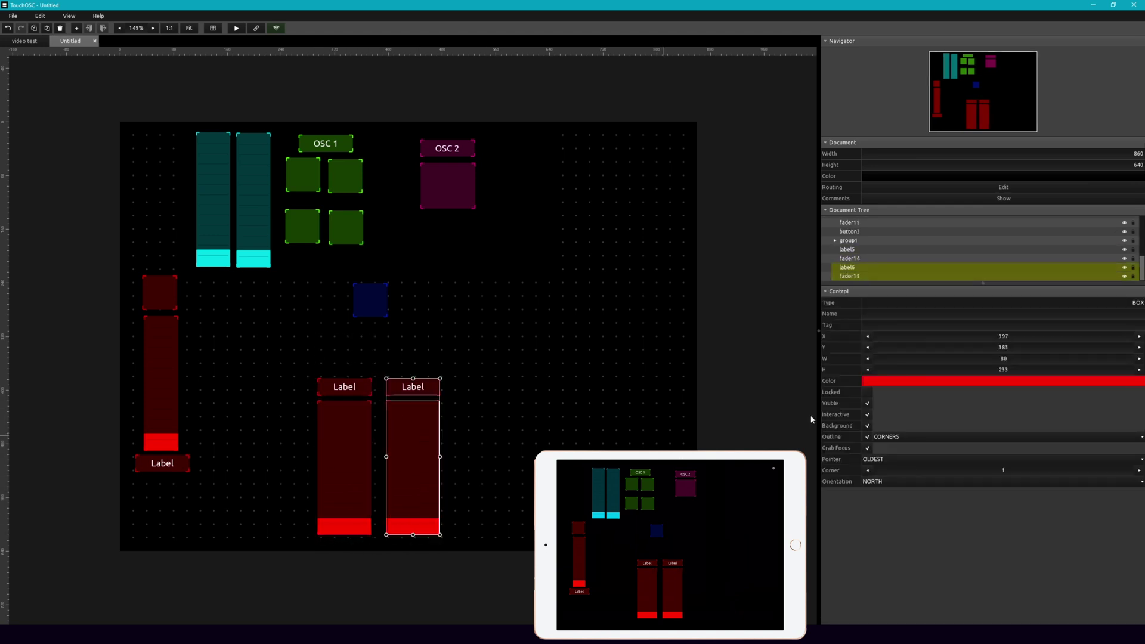
{"action": "left_click", "coordinate": [929, 383]}
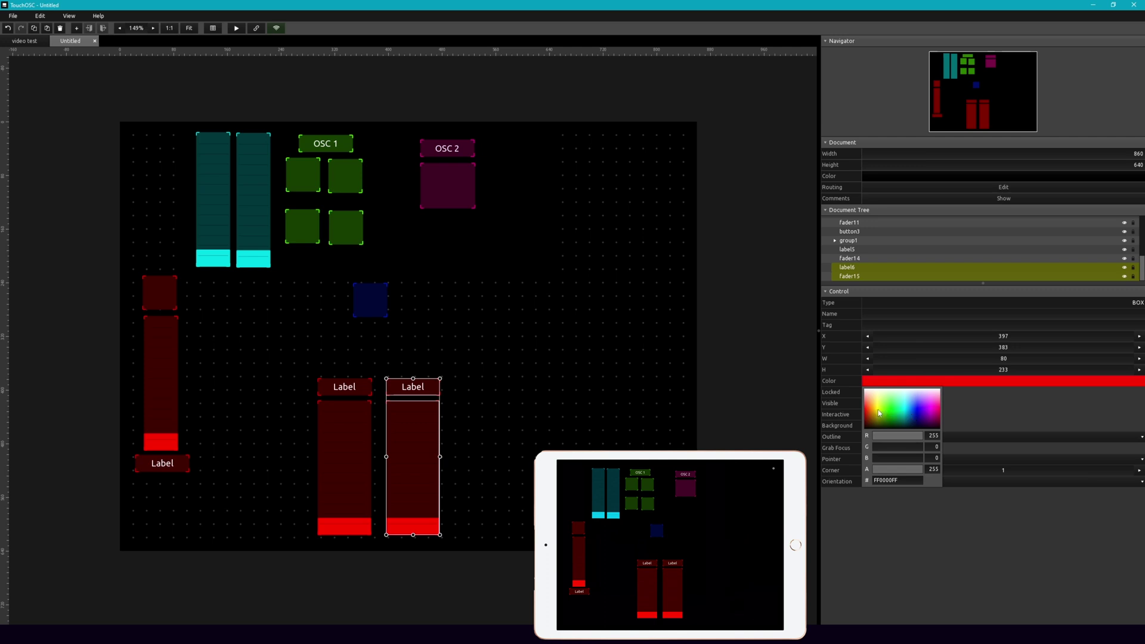
{"action": "left_click", "coordinate": [878, 413]}
{"action": "left_click", "coordinate": [336, 490]}
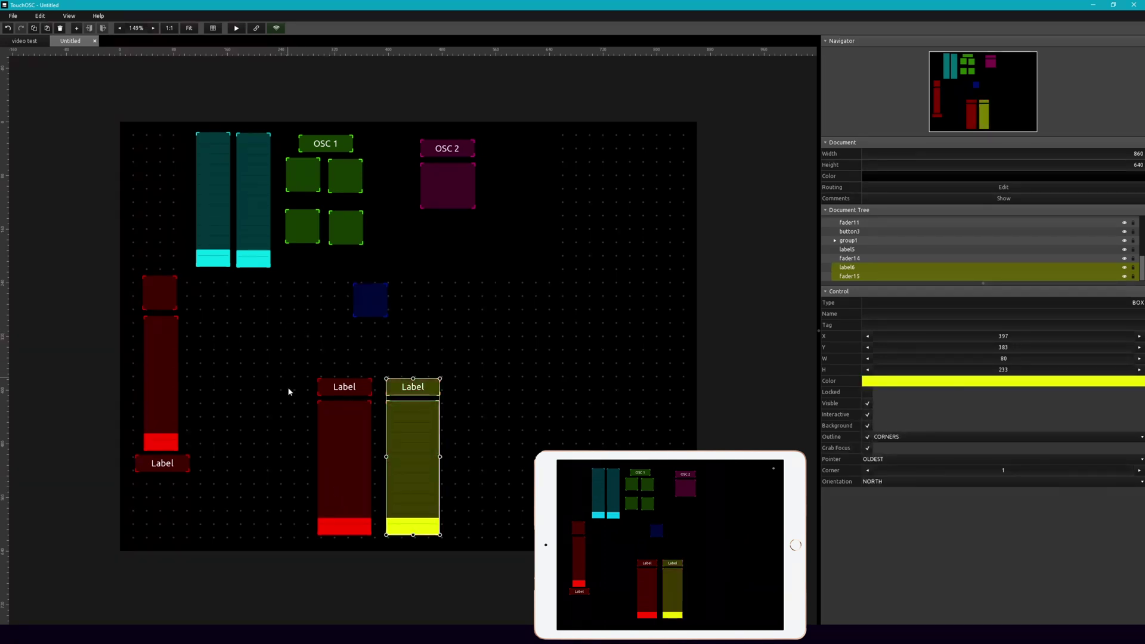
{"action": "left_click_drag", "start_coordinate": [287, 391], "coordinate": [364, 477]}
{"action": "left_click", "coordinate": [877, 382]}
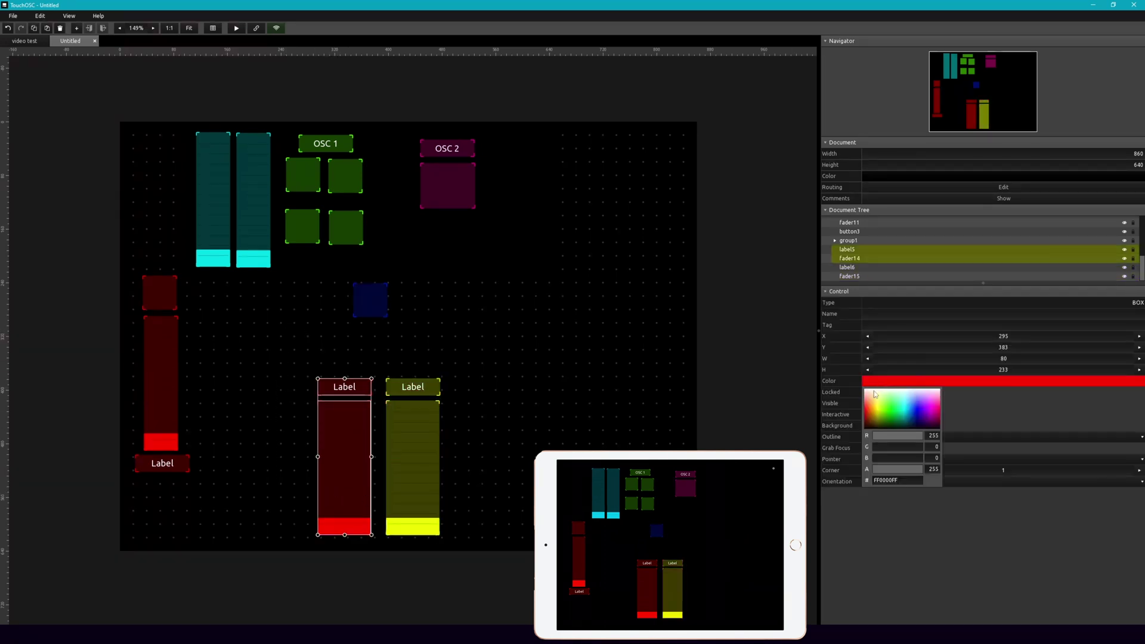
{"action": "left_click", "coordinate": [491, 421]}
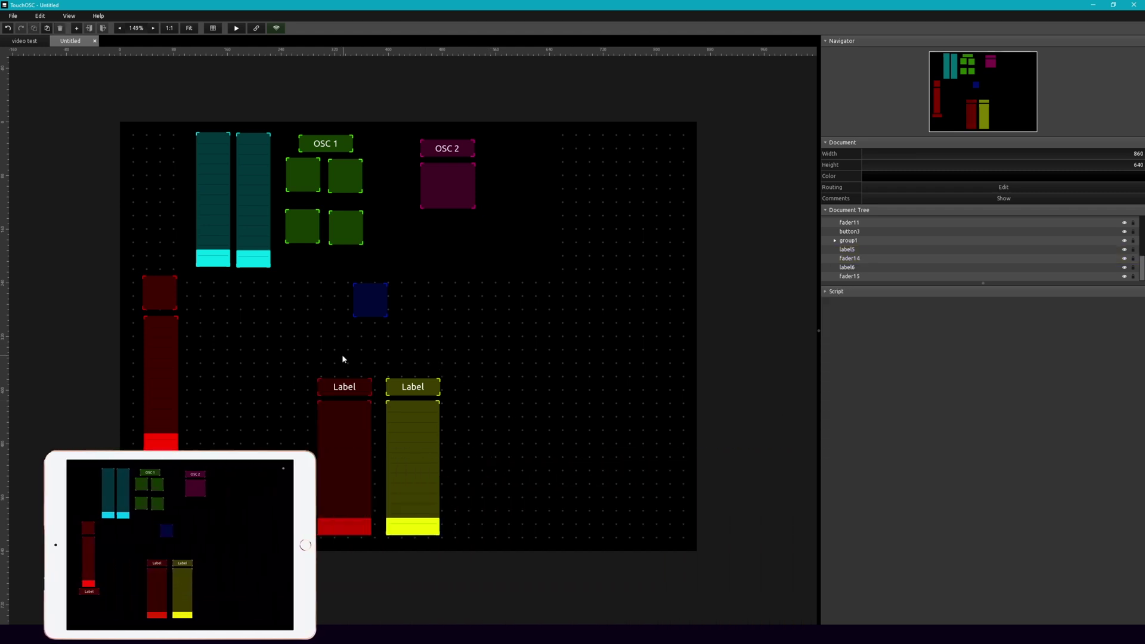
Add a magenta 82×60 button beside the yellow fader's bottom end
{"action": "right_click", "coordinate": [535, 436]}
{"action": "left_click", "coordinate": [568, 456]}
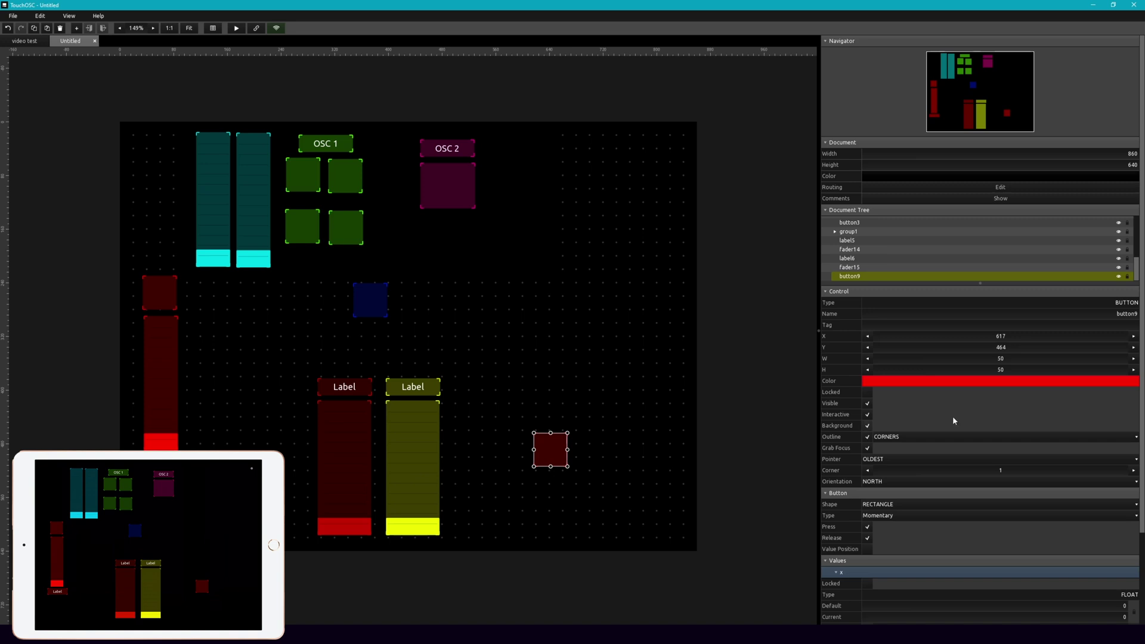
{"action": "left_click", "coordinate": [948, 383]}
{"action": "left_click_drag", "start_coordinate": [932, 423], "coordinate": [940, 413]}
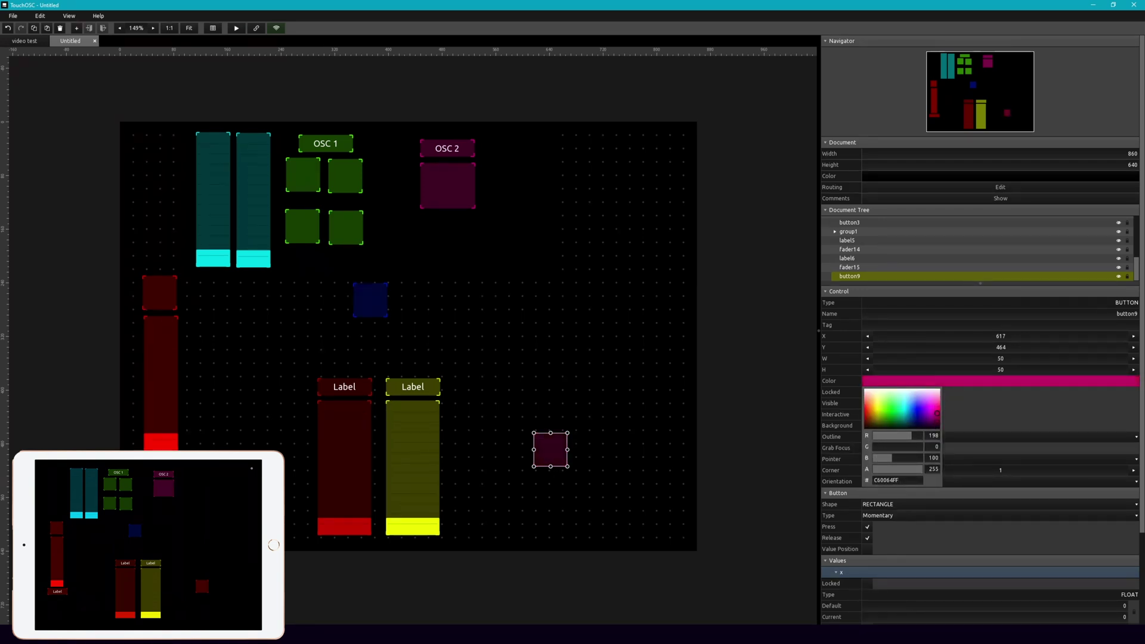
{"action": "left_click", "coordinate": [701, 437]}
{"action": "left_click_drag", "start_coordinate": [567, 467], "coordinate": [500, 525]}
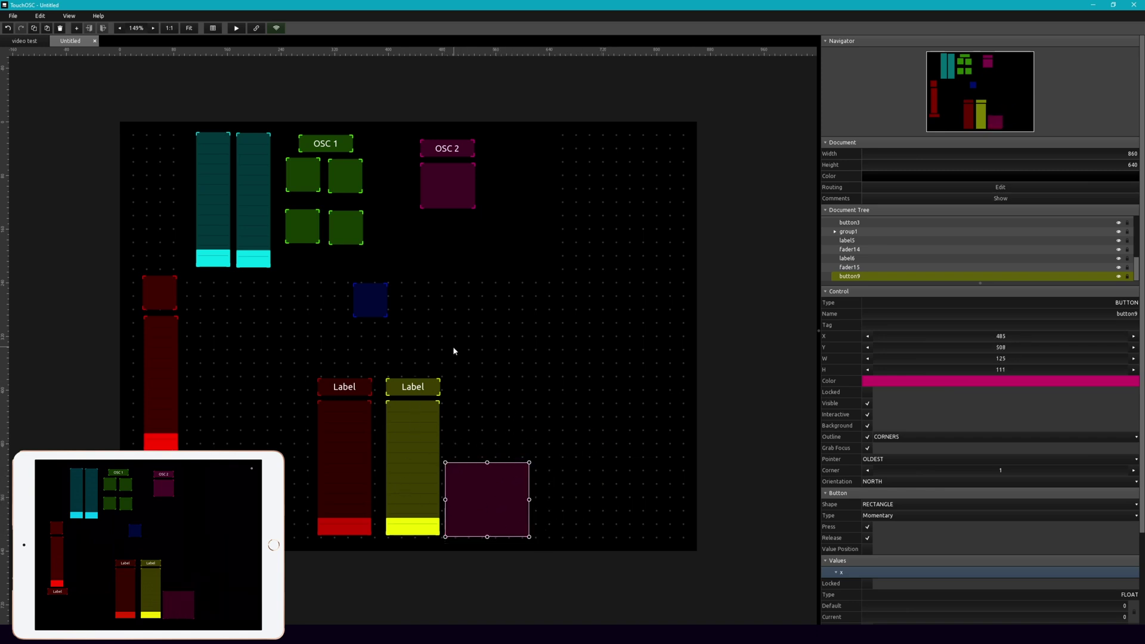
{"action": "mouse_move", "coordinate": [504, 537]}
{"action": "left_mouse_down"}
{"action": "mouse_move", "coordinate": [432, 531]}
{"action": "mouse_move", "coordinate": [462, 549]}
{"action": "mouse_move", "coordinate": [442, 527]}
{"action": "mouse_move", "coordinate": [421, 549]}
{"action": "mouse_move", "coordinate": [493, 522]}
{"action": "left_mouse_up"}
{"action": "left_click", "coordinate": [505, 443]}
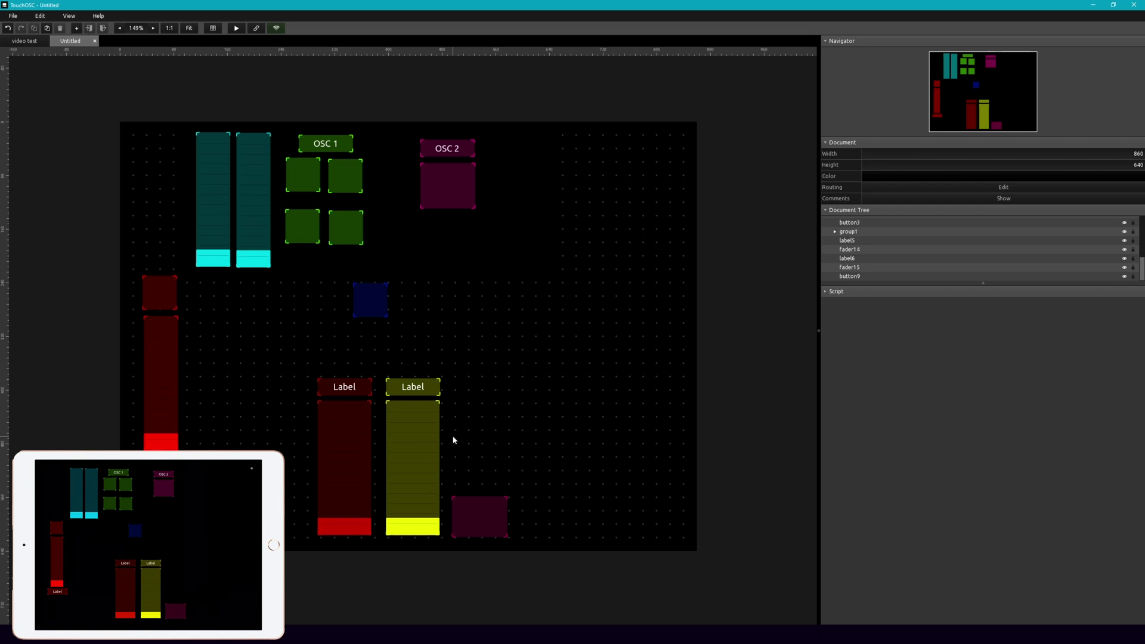
Change the red fader's label text to Volume
{"action": "left_click", "coordinate": [362, 393]}
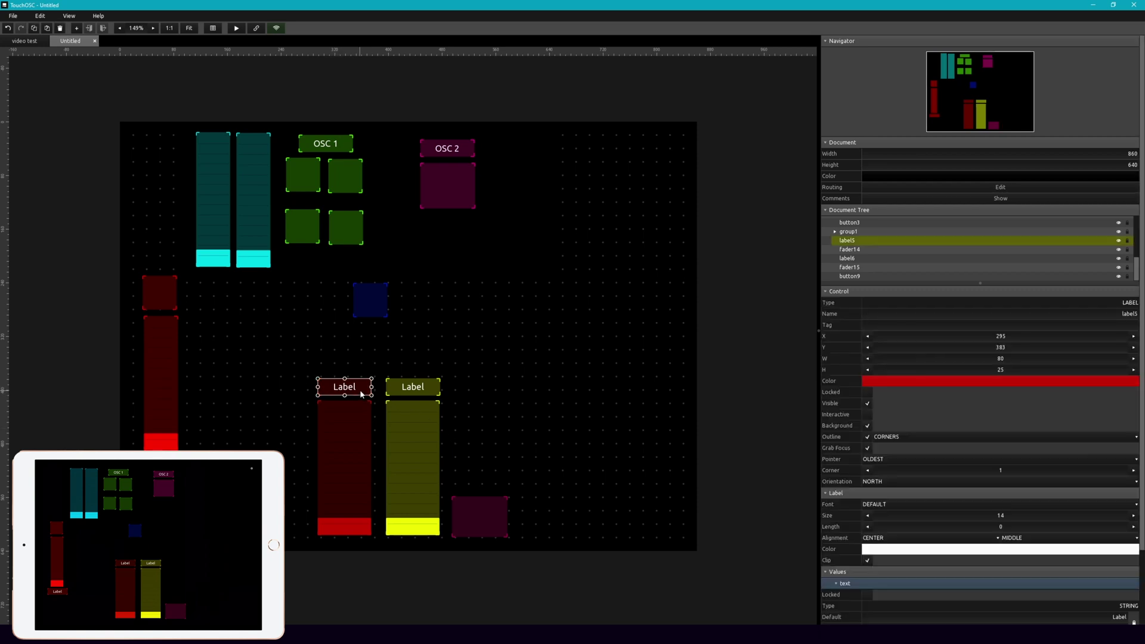
{"action": "scroll", "coordinate": [1017, 580], "scroll_direction": "down", "scroll_amount": 2}
{"action": "left_click", "coordinate": [1013, 563]}
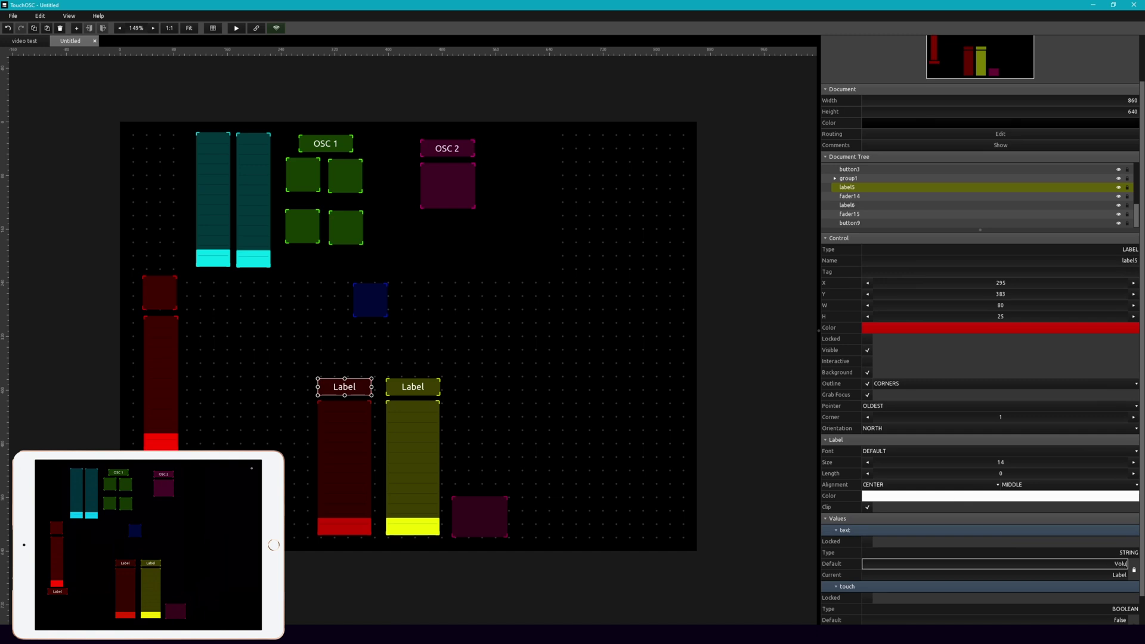
{"action": "type", "text": "Volume"}
{"action": "left_click", "coordinate": [681, 410]}
Change the yellow fader's label text to Reverb
{"action": "left_click", "coordinate": [426, 388]}
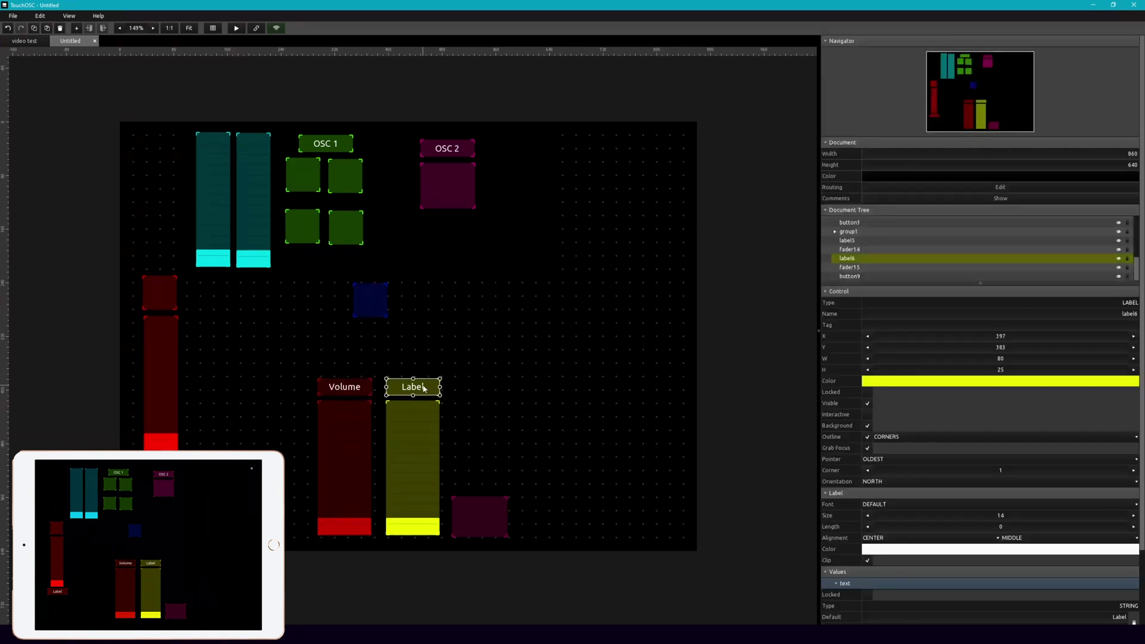
{"action": "scroll", "coordinate": [1099, 544], "scroll_direction": "down", "scroll_amount": 2}
{"action": "left_click", "coordinate": [1099, 533]}
{"action": "type", "text": "Reverb"}
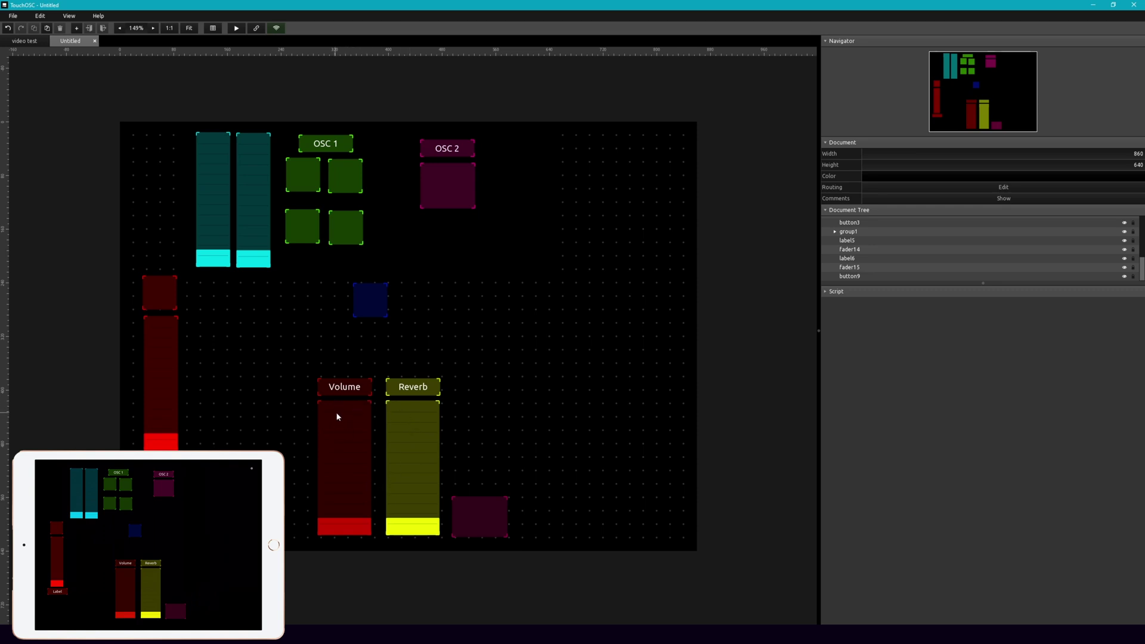
Delete button9's existing MIDI and OSC messages
{"action": "left_click", "coordinate": [458, 524]}
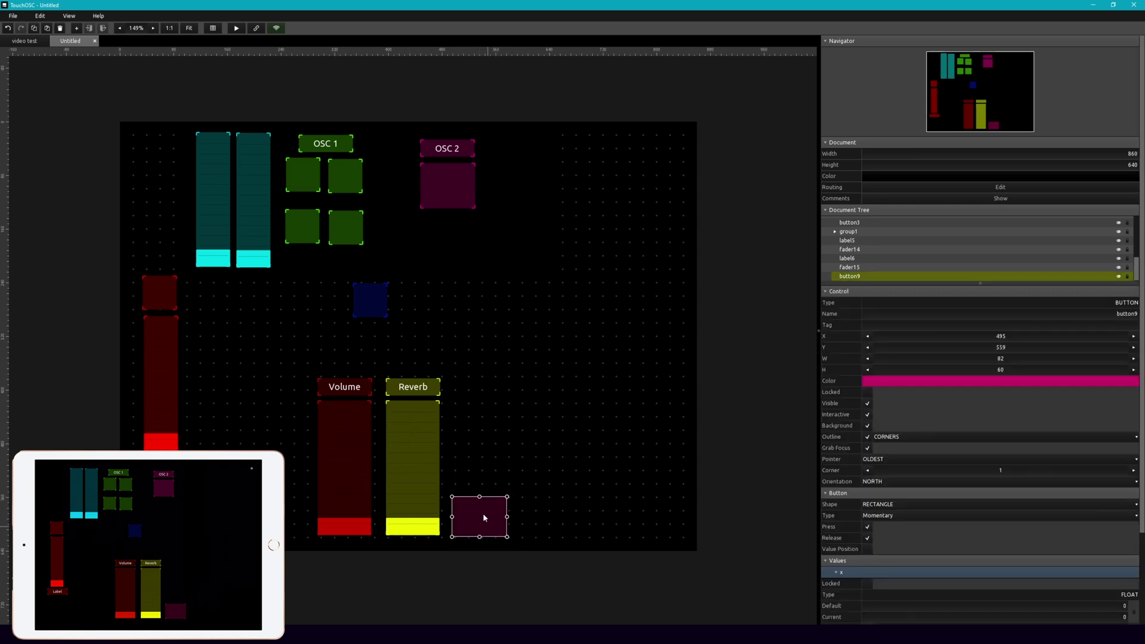
{"action": "scroll", "coordinate": [984, 417], "scroll_direction": "down", "scroll_amount": 3}
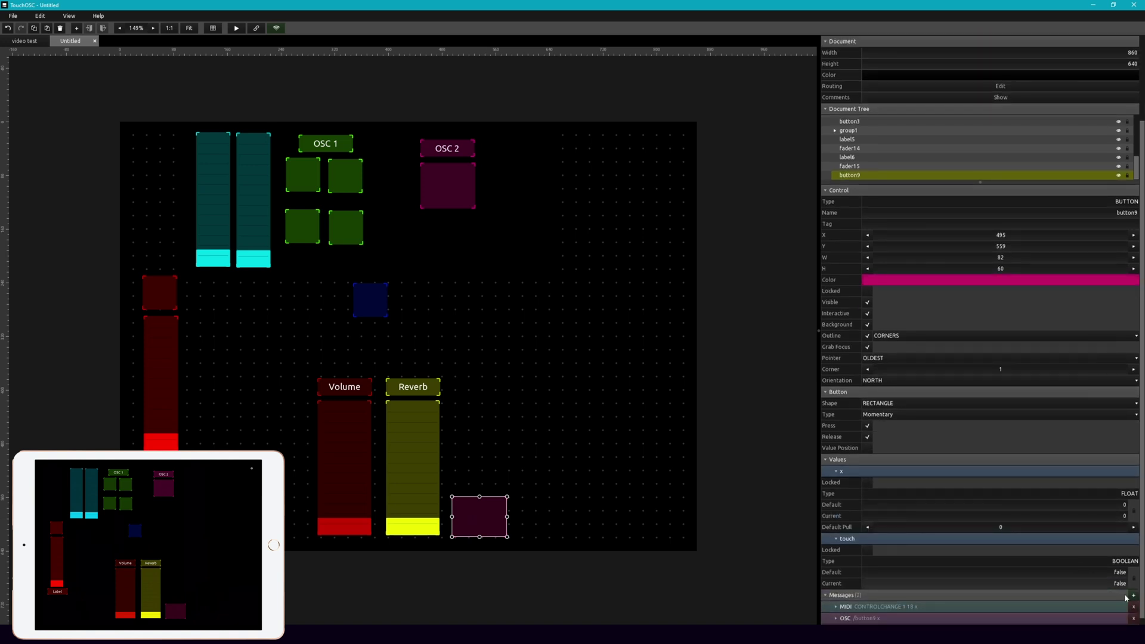
{"action": "left_click", "coordinate": [1125, 616]}
{"action": "left_click", "coordinate": [1084, 595]}
{"action": "left_click", "coordinate": [1133, 618]}
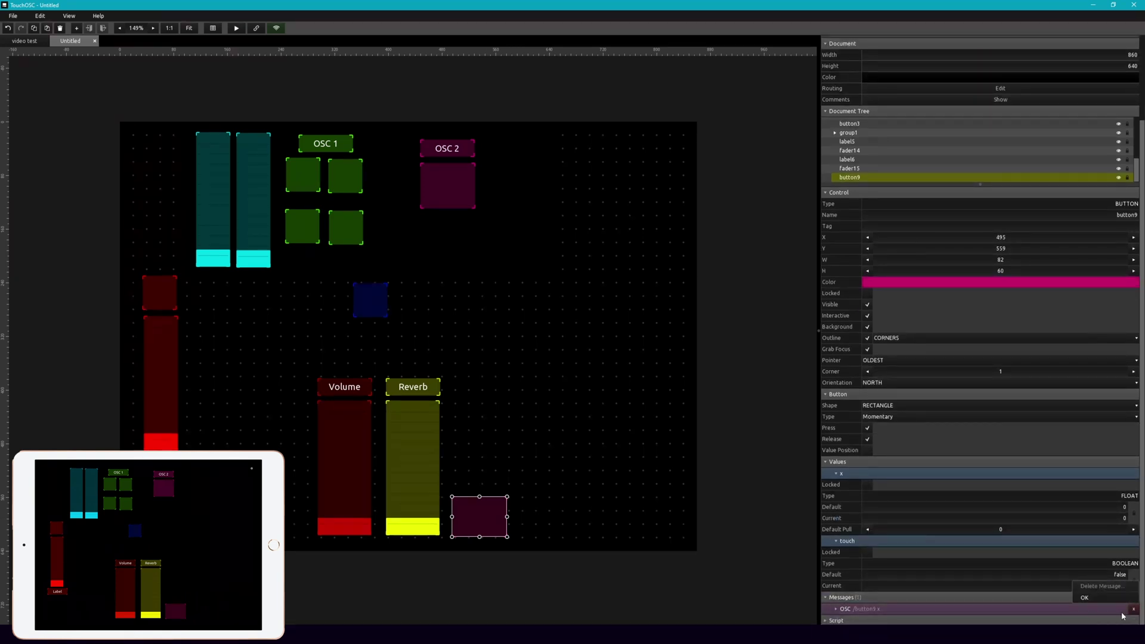
{"action": "left_click", "coordinate": [1084, 595]}
Add a LOCAL message setting fader14's visible property, triggered on RISE
{"action": "left_click", "coordinate": [1133, 609]}
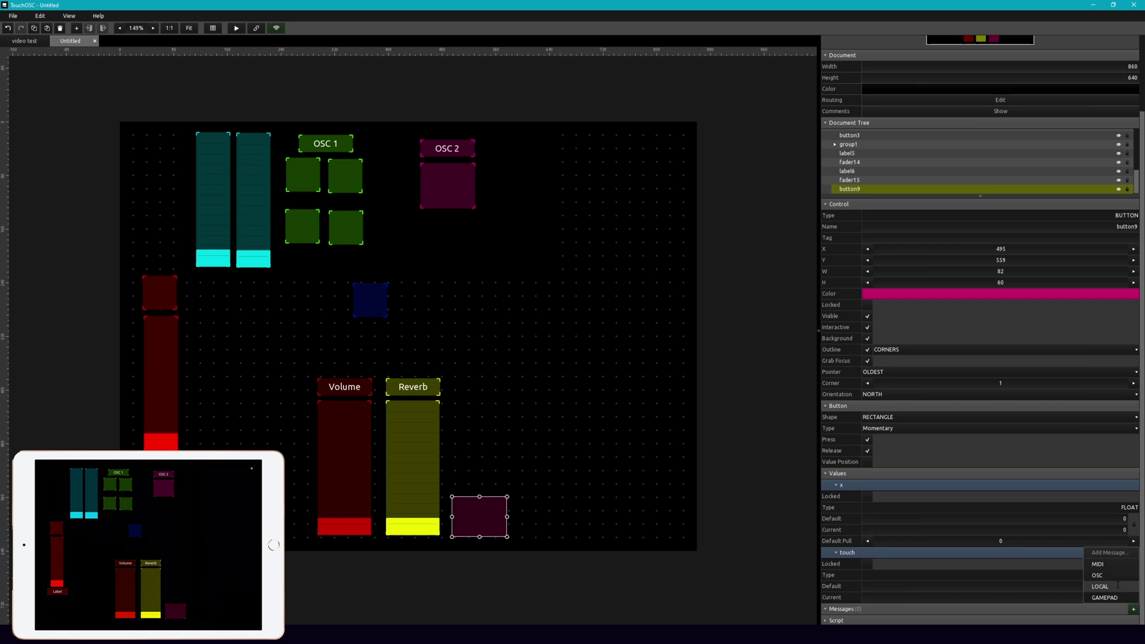
{"action": "left_click", "coordinate": [1118, 589]}
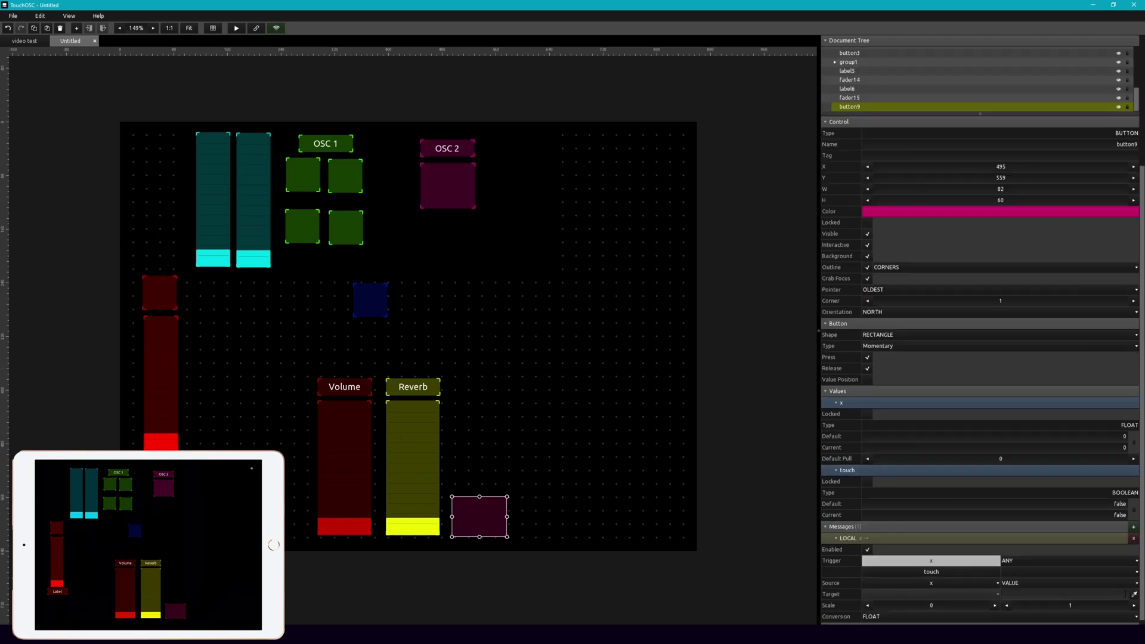
{"action": "left_click", "coordinate": [1133, 593]}
{"action": "left_click", "coordinate": [362, 432]}
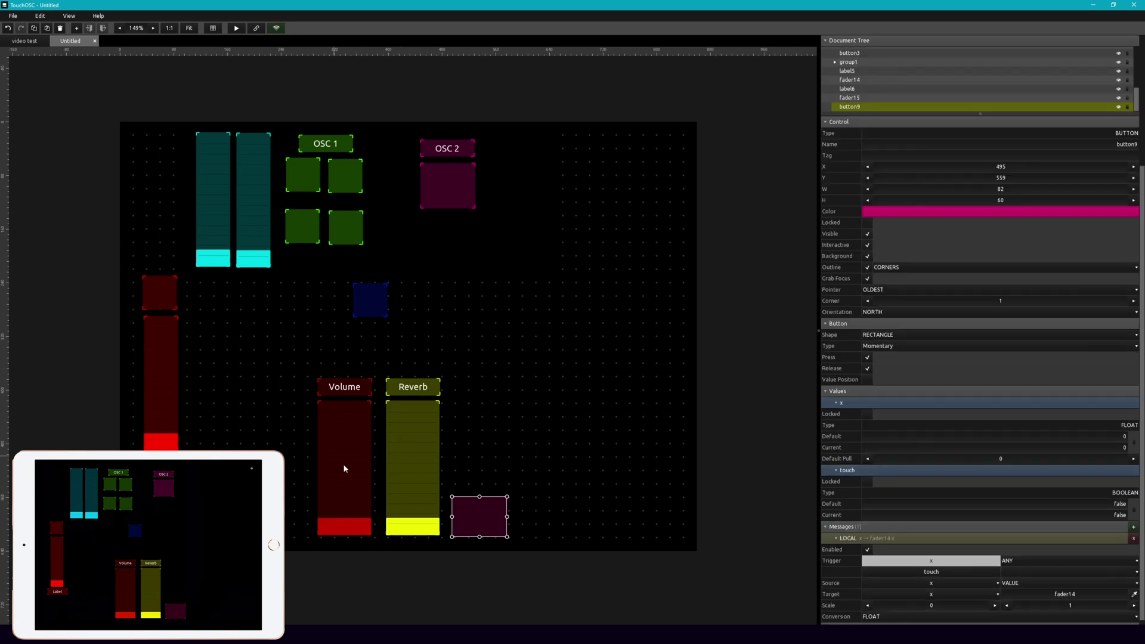
{"action": "scroll", "coordinate": [986, 547], "scroll_direction": "down", "scroll_amount": 1}
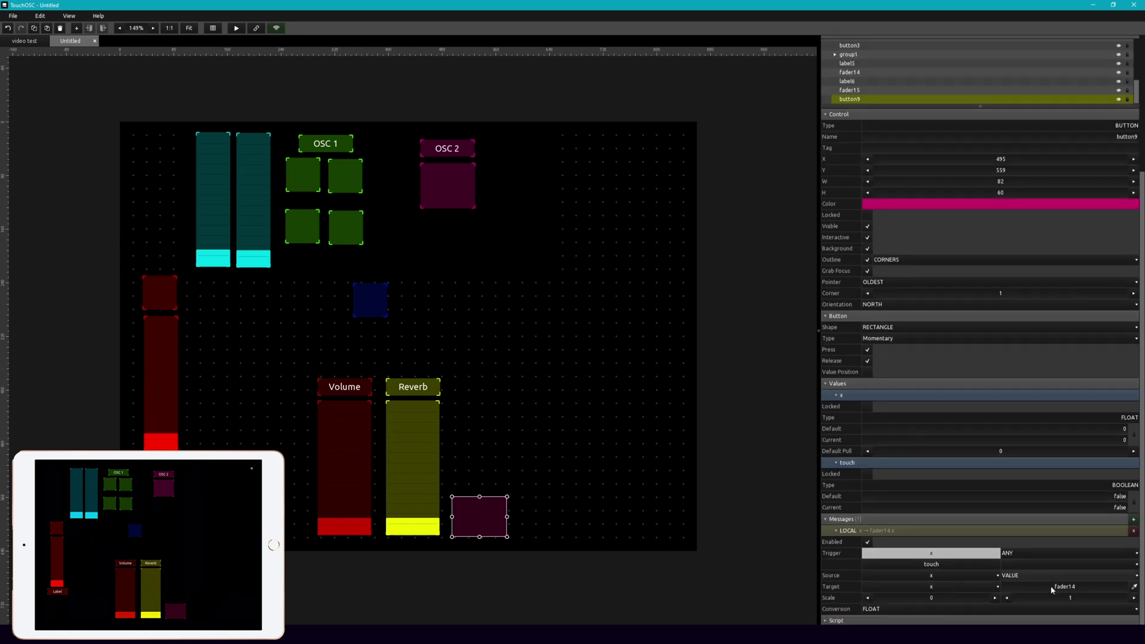
{"action": "left_click", "coordinate": [1069, 556]}
{"action": "left_click", "coordinate": [1079, 577]}
{"action": "left_click", "coordinate": [998, 586]}
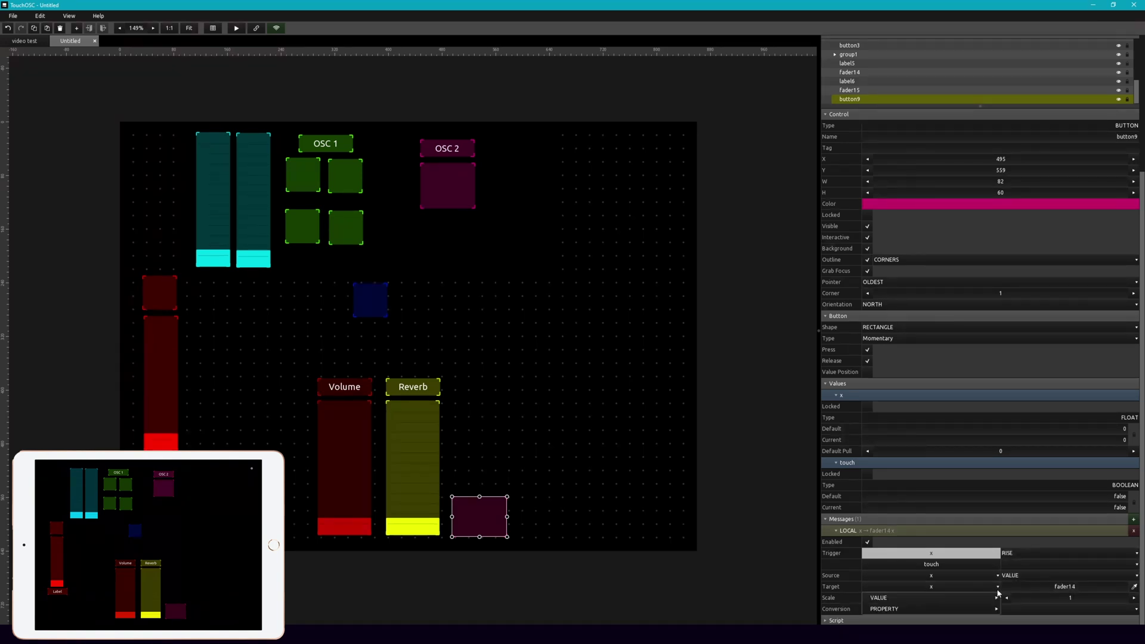
{"action": "mouse_move", "coordinate": [973, 611]}
{"action": "left_click", "coordinate": [1017, 601]}
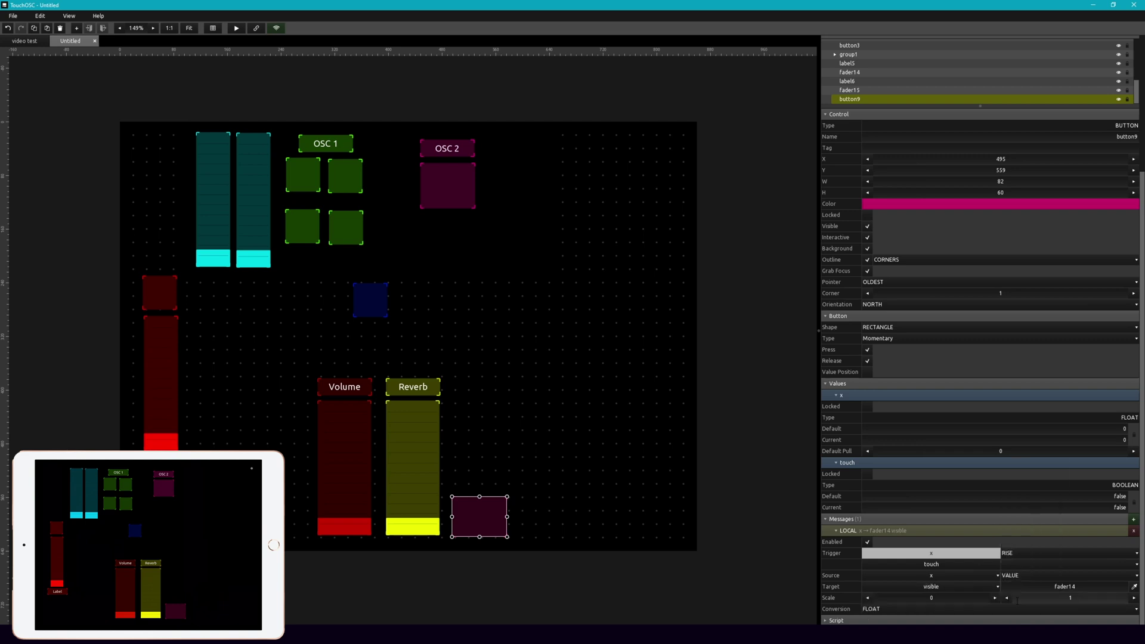
Add a second LOCAL message setting fader14's visible property, triggered on FALL
{"action": "left_click", "coordinate": [1134, 519]}
{"action": "left_click", "coordinate": [1115, 564]}
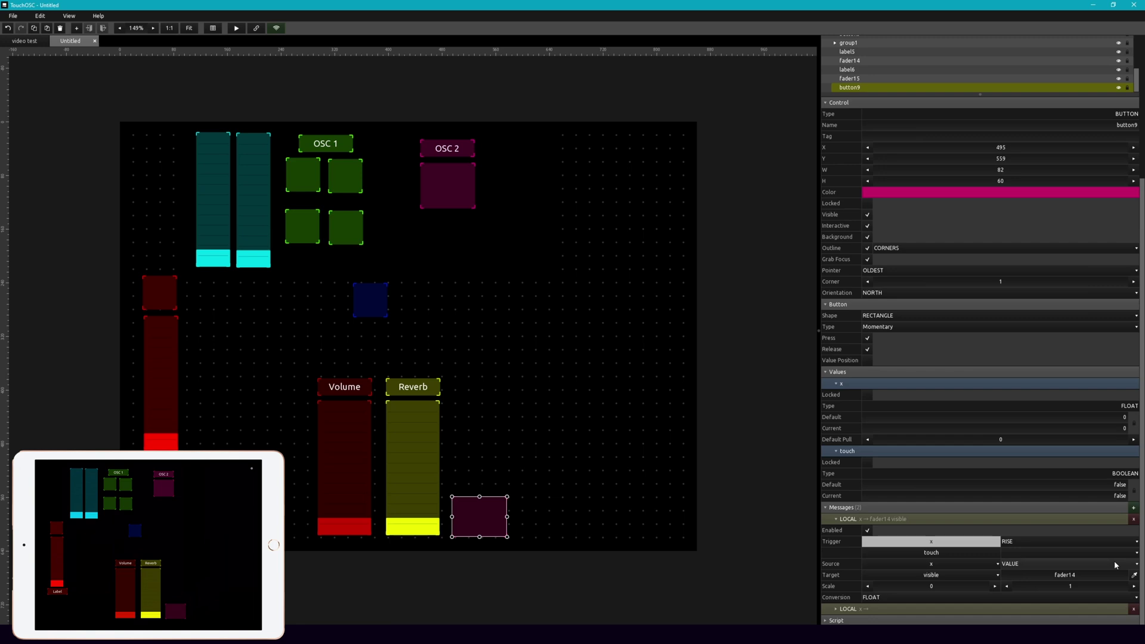
{"action": "left_click", "coordinate": [1060, 607]}
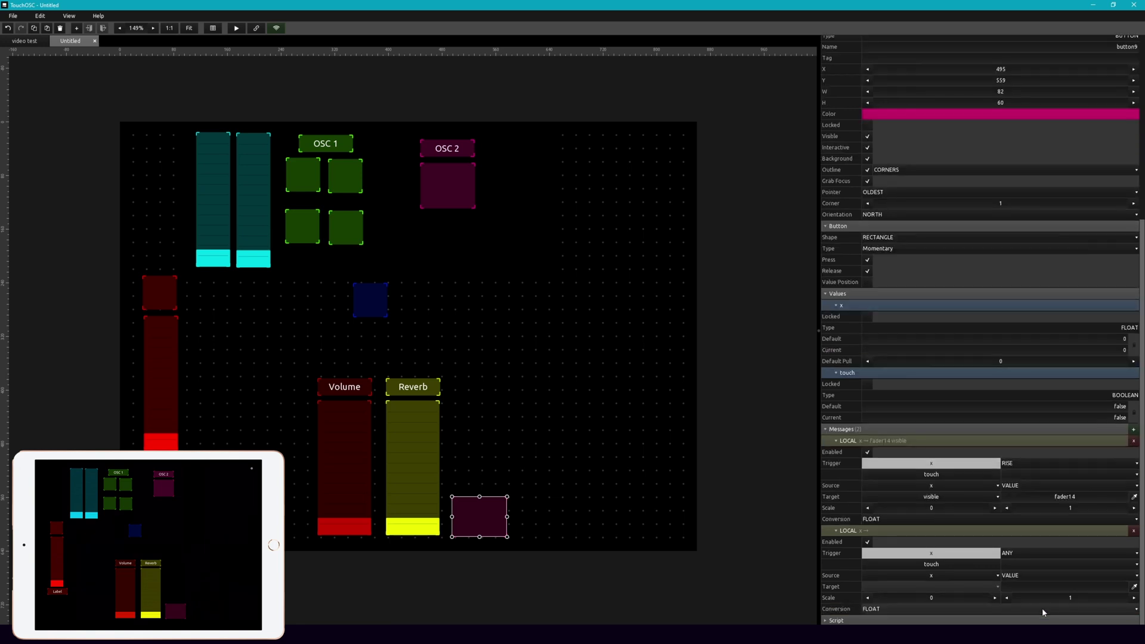
{"action": "left_click", "coordinate": [1133, 588]}
{"action": "left_click", "coordinate": [343, 477]}
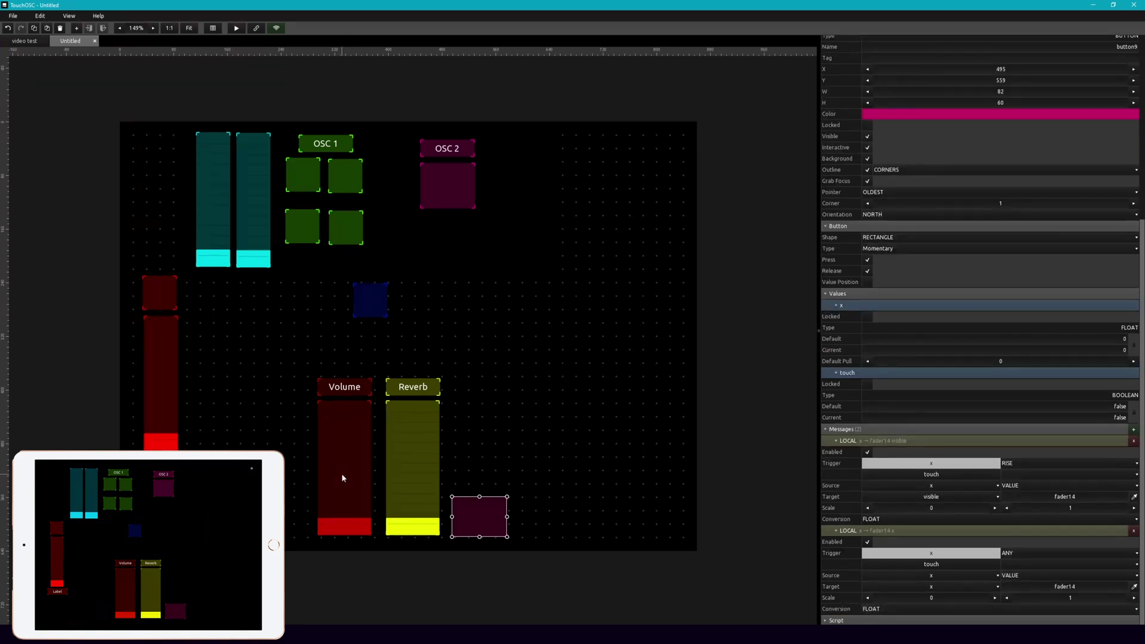
{"action": "left_click", "coordinate": [1055, 554]}
{"action": "left_click", "coordinate": [1055, 586]}
{"action": "left_click", "coordinate": [994, 586]}
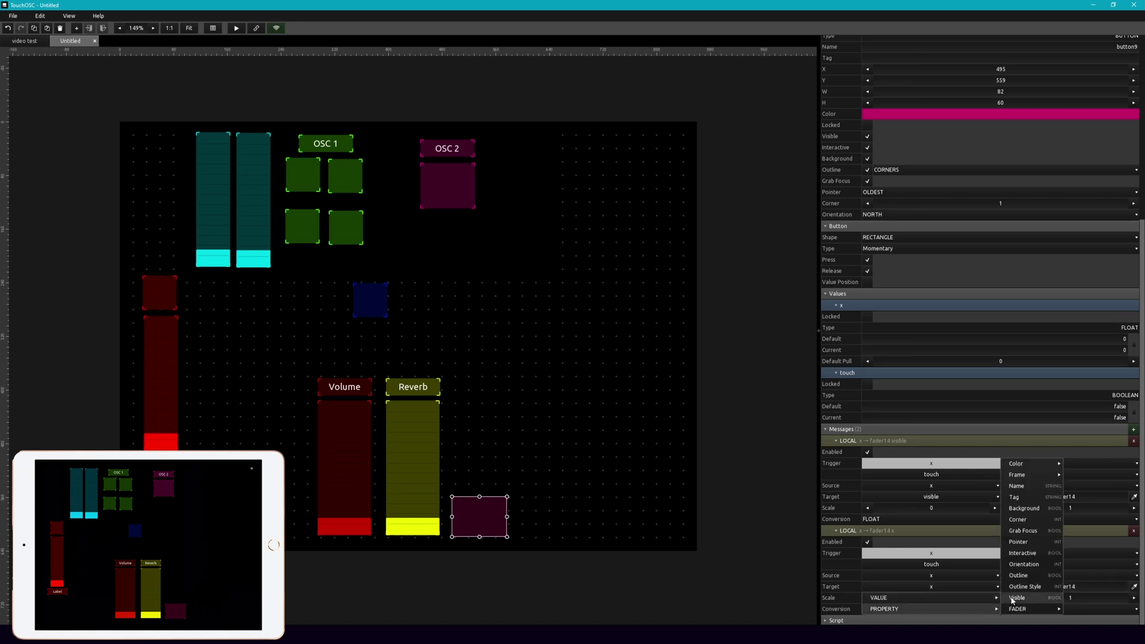
{"action": "left_click", "coordinate": [1014, 598]}
{"action": "left_click", "coordinate": [584, 484]}
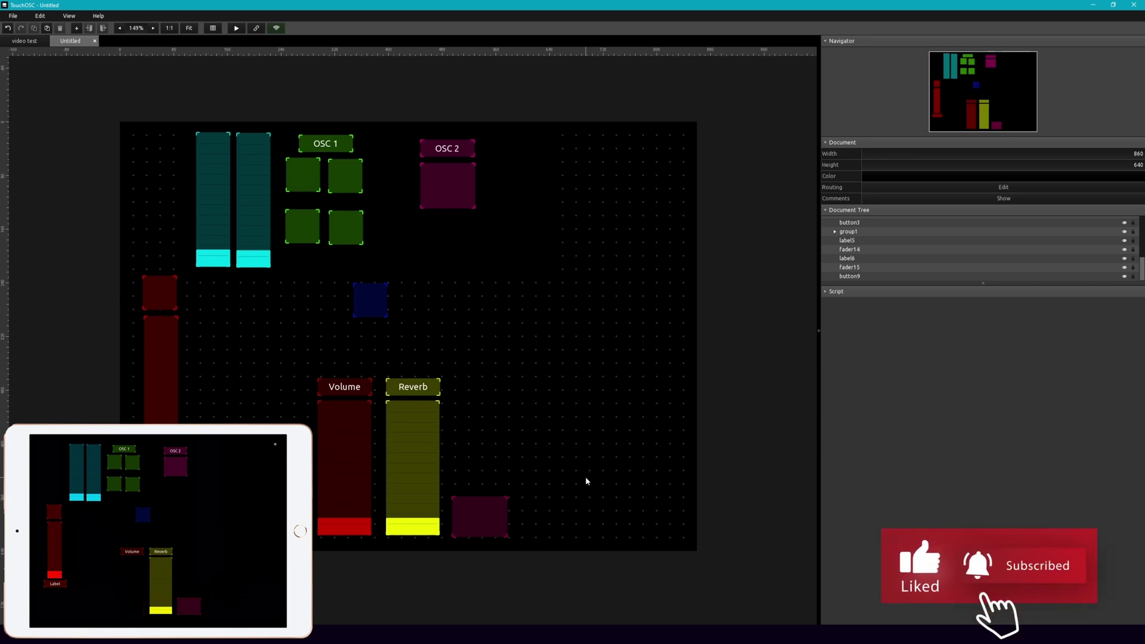
Change button9's Button type from Momentary to Toggle Press
{"action": "left_click", "coordinate": [504, 504]}
{"action": "scroll", "coordinate": [1021, 513], "scroll_direction": "down", "scroll_amount": 5}
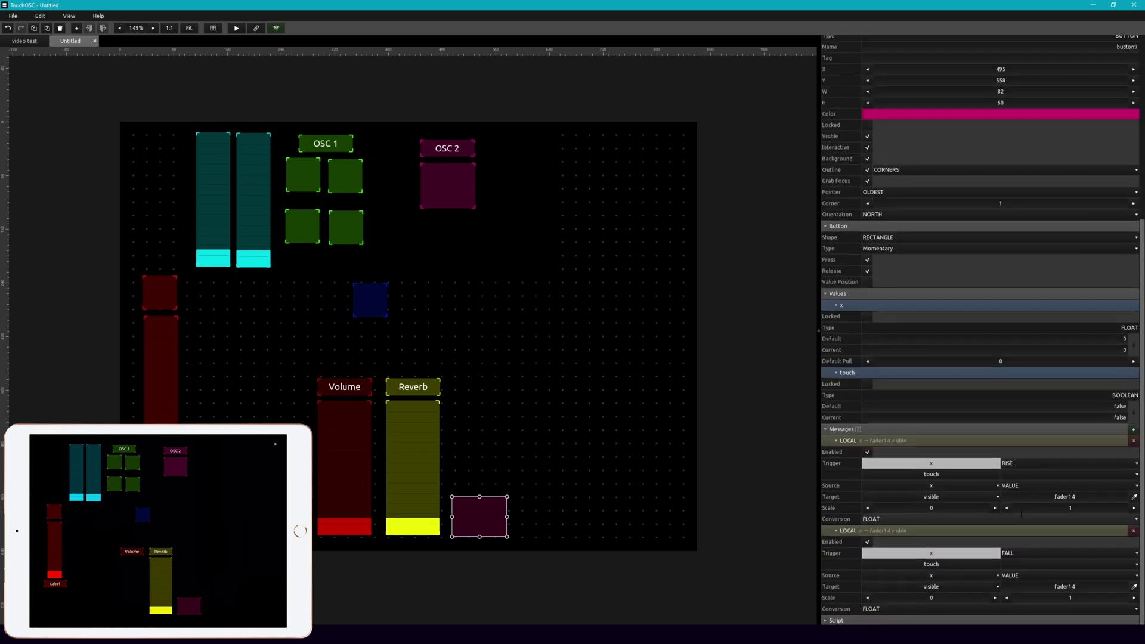
{"action": "left_click", "coordinate": [1030, 246]}
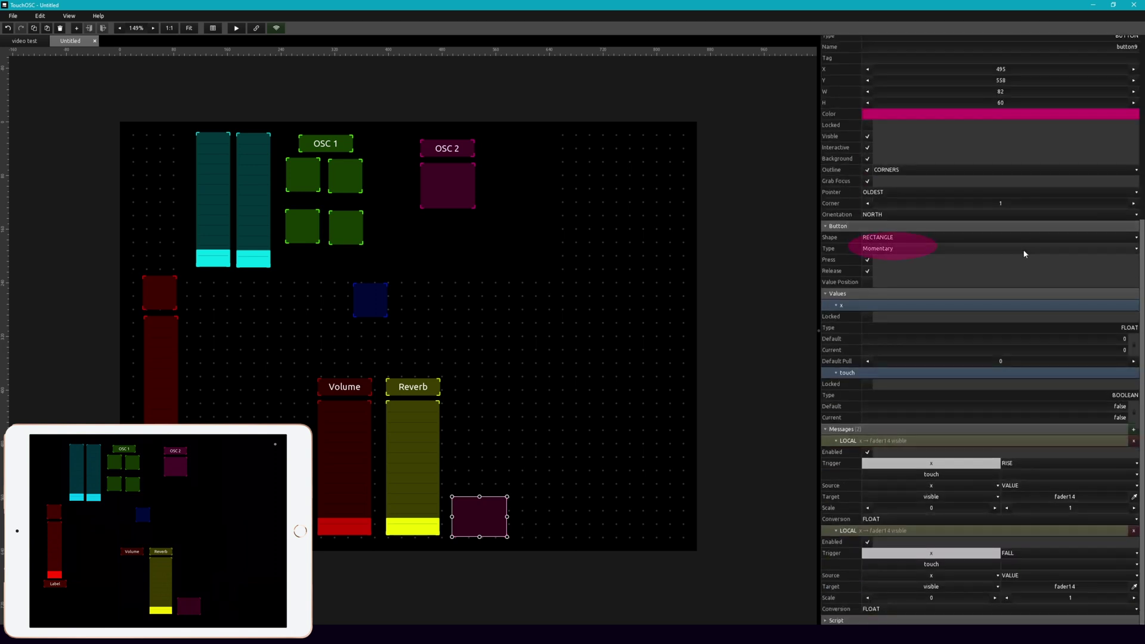
{"action": "left_click", "coordinate": [1003, 282]}
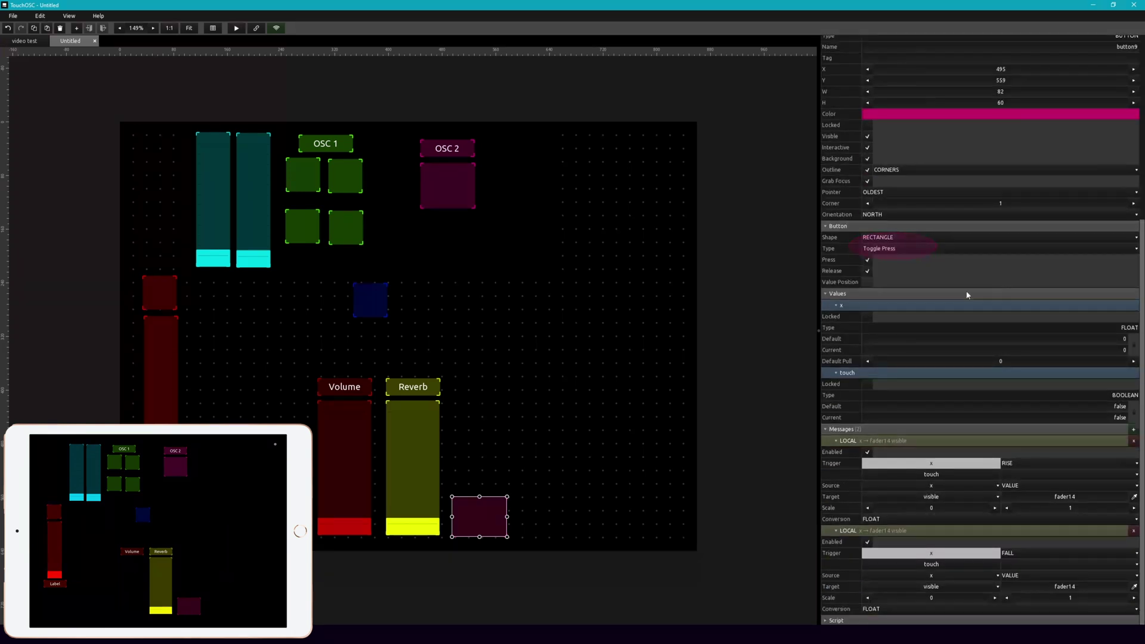
{"action": "left_click", "coordinate": [635, 357]}
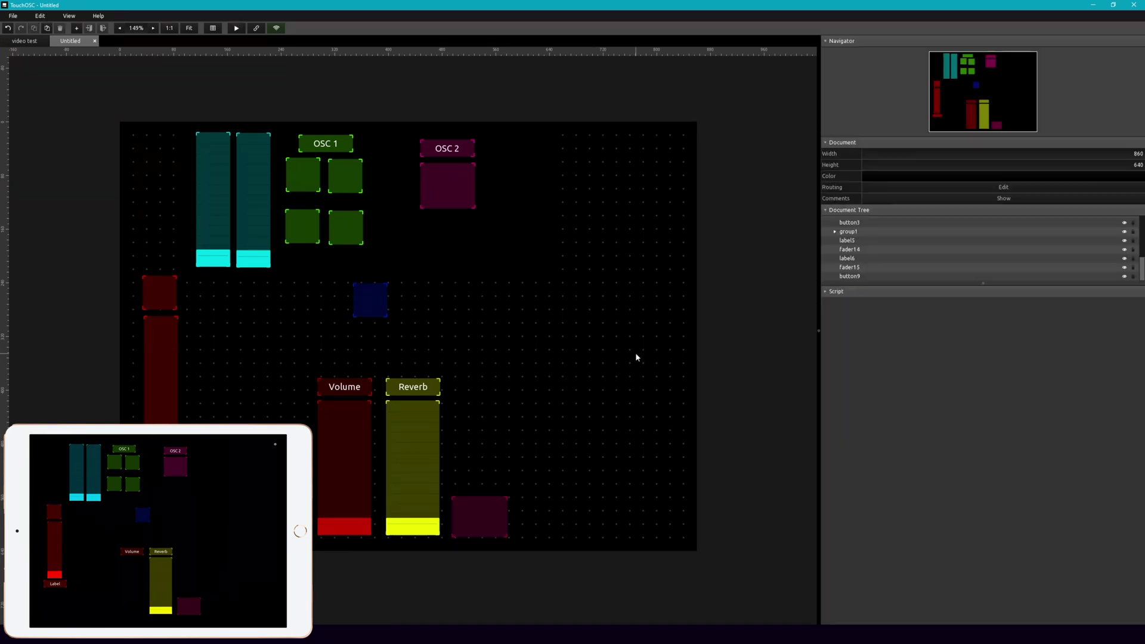
{"action": "left_click", "coordinate": [500, 521]}
{"action": "scroll", "coordinate": [1025, 548], "scroll_direction": "down", "scroll_amount": 10}
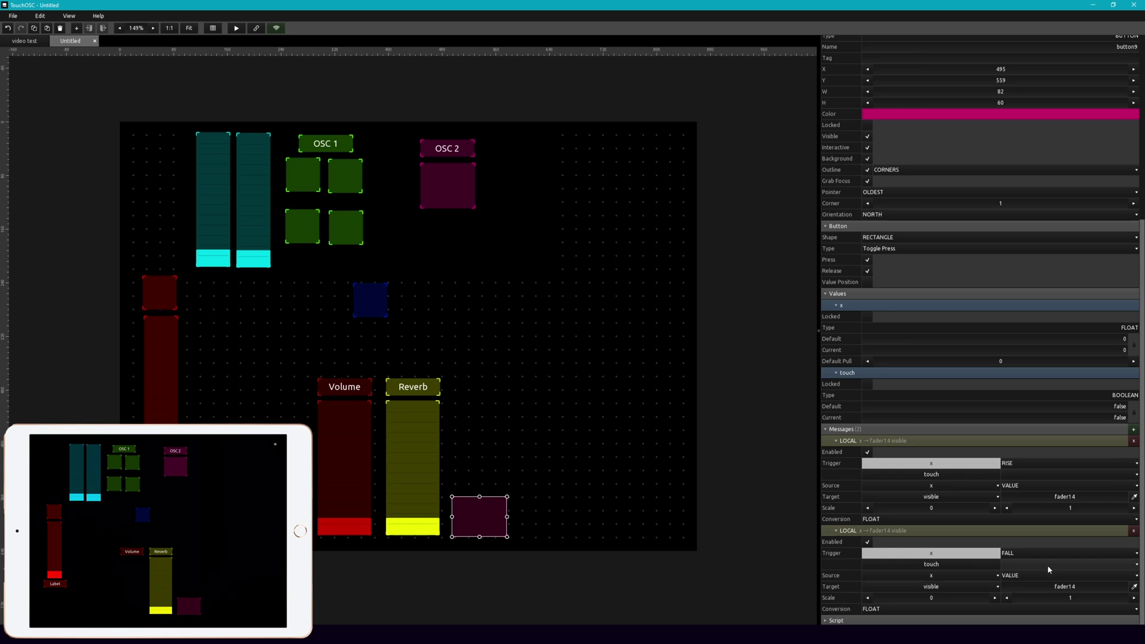
Add two more LOCAL messages to button9, both targeting label5
{"action": "left_click", "coordinate": [1133, 429]}
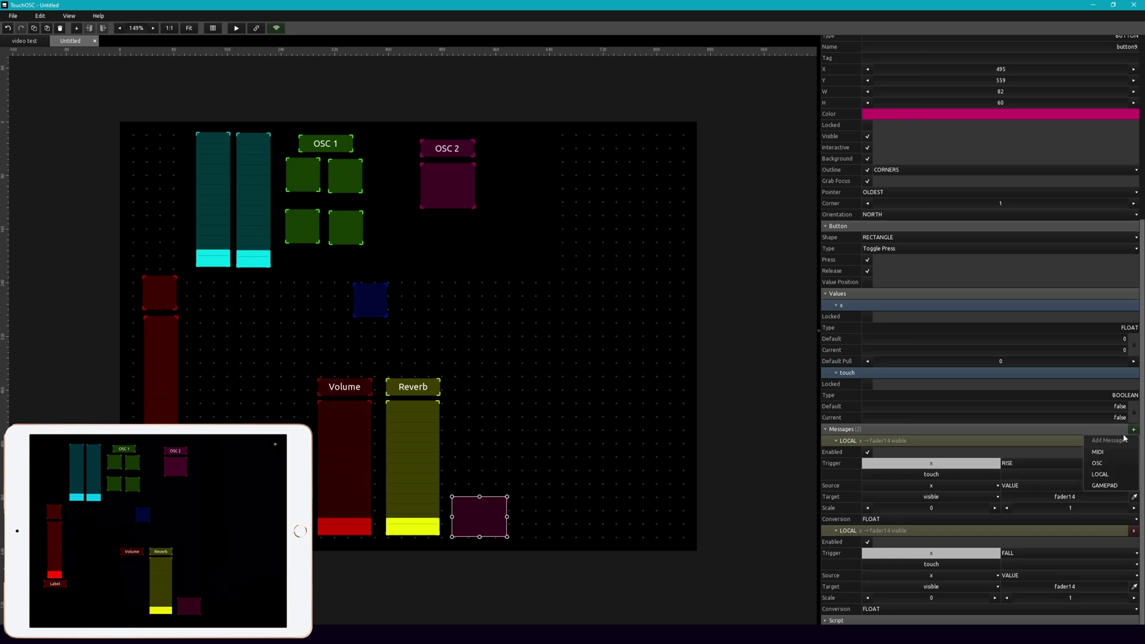
{"action": "left_click", "coordinate": [1110, 478]}
{"action": "left_click", "coordinate": [1133, 575]}
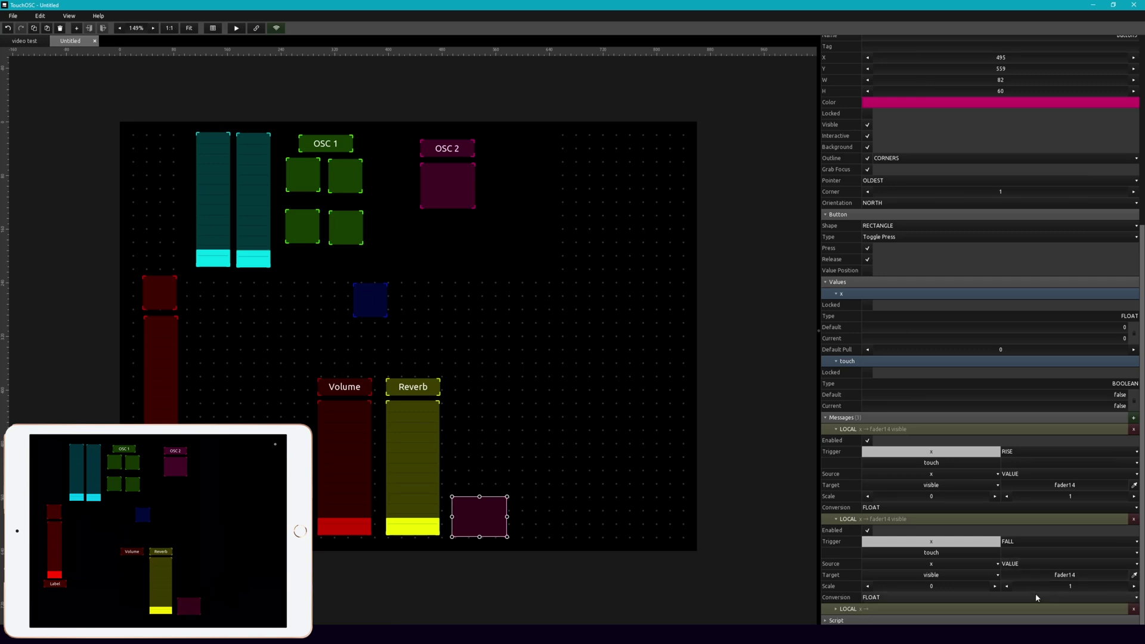
{"action": "left_click", "coordinate": [1135, 419]}
{"action": "left_click", "coordinate": [1100, 464]}
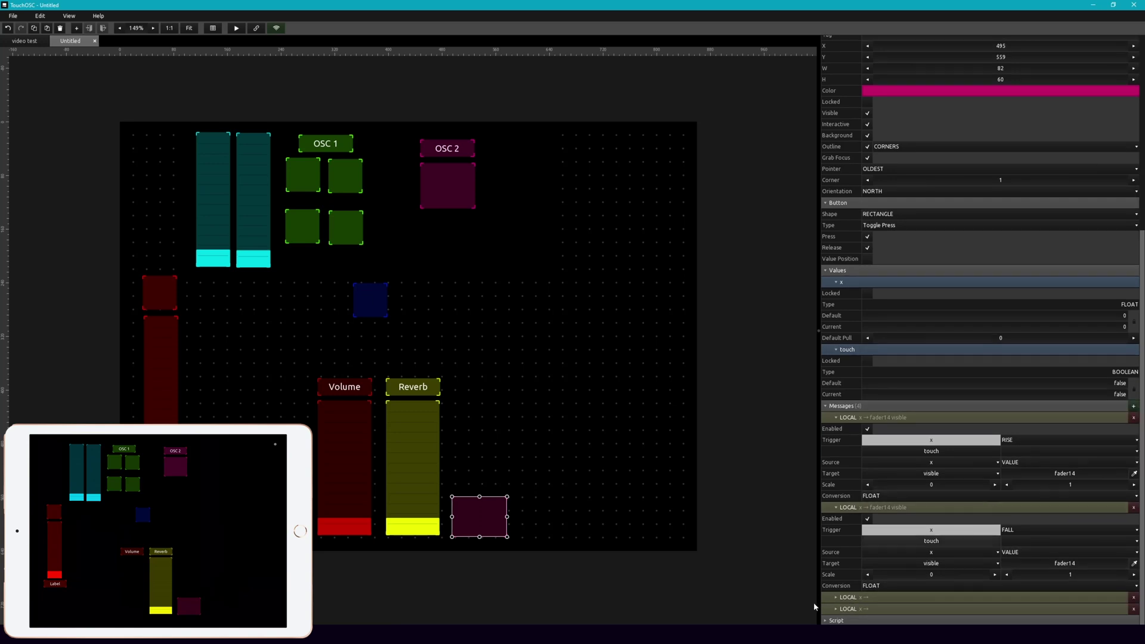
{"action": "left_click", "coordinate": [836, 597]}
{"action": "left_click", "coordinate": [835, 609]}
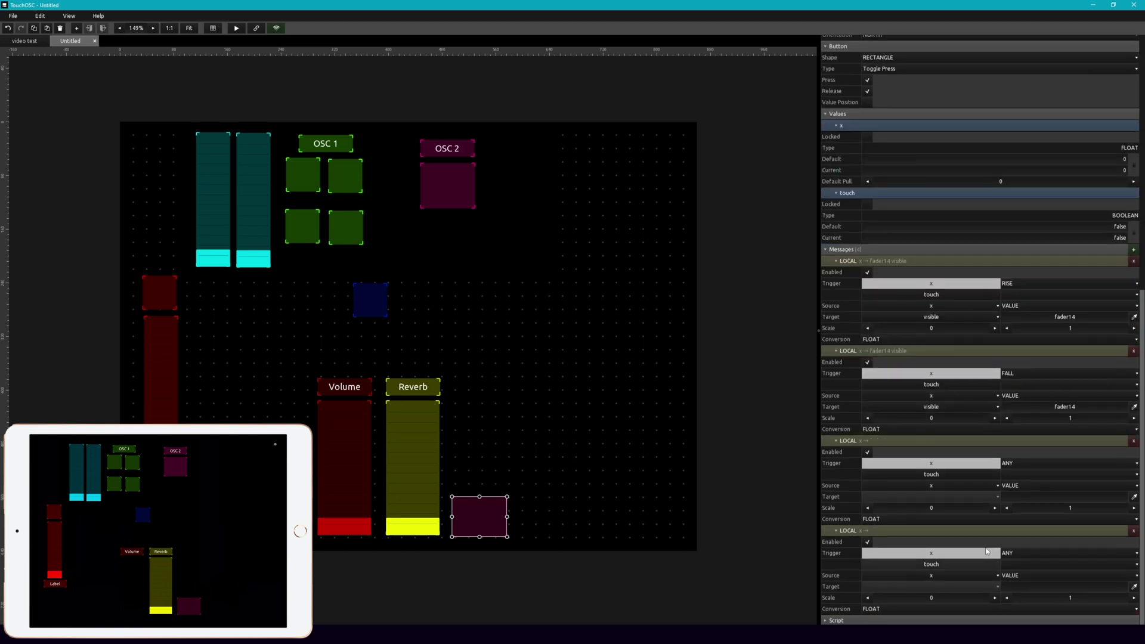
{"action": "left_click", "coordinate": [1134, 496]}
{"action": "left_click", "coordinate": [351, 388]}
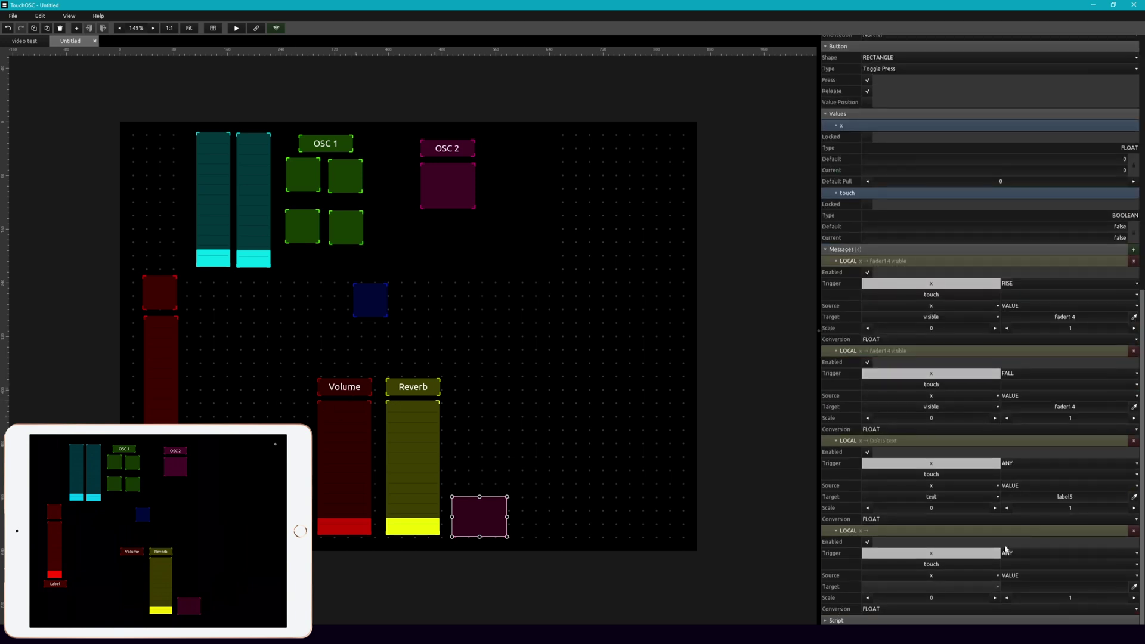
{"action": "left_click", "coordinate": [350, 393]}
Set the label5 messages to fire on RISE and FALL, controlling its visible property
{"action": "left_click", "coordinate": [1008, 463]}
{"action": "left_click", "coordinate": [1017, 483]}
{"action": "left_click", "coordinate": [1025, 554]}
{"action": "left_click", "coordinate": [1032, 586]}
{"action": "left_click", "coordinate": [996, 587]}
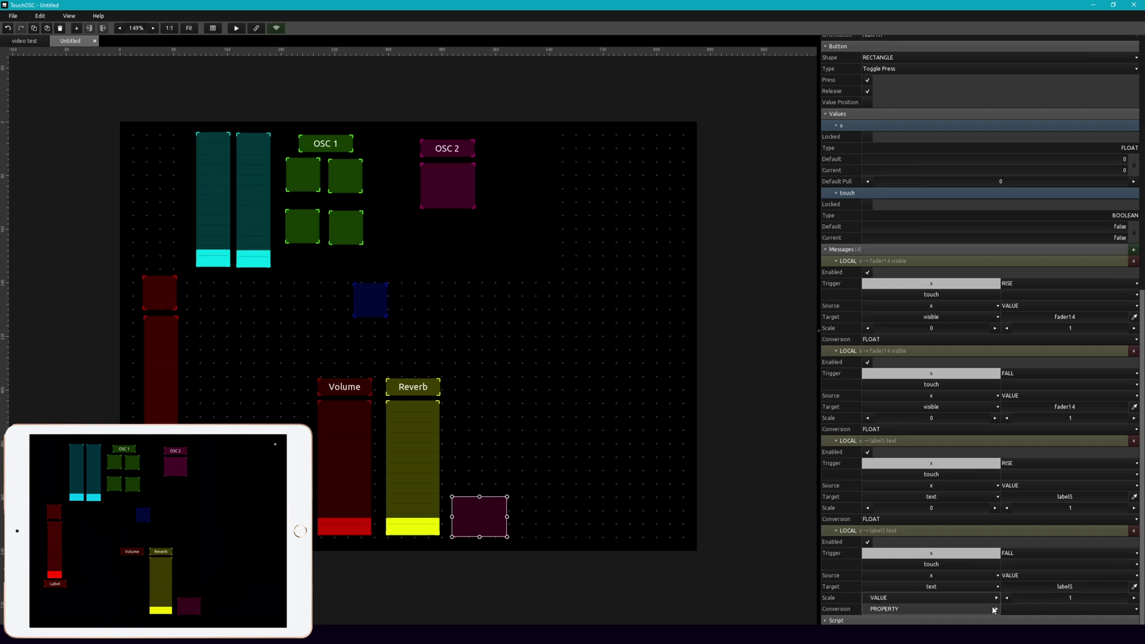
{"action": "left_click", "coordinate": [1017, 597]}
{"action": "left_click", "coordinate": [998, 496]}
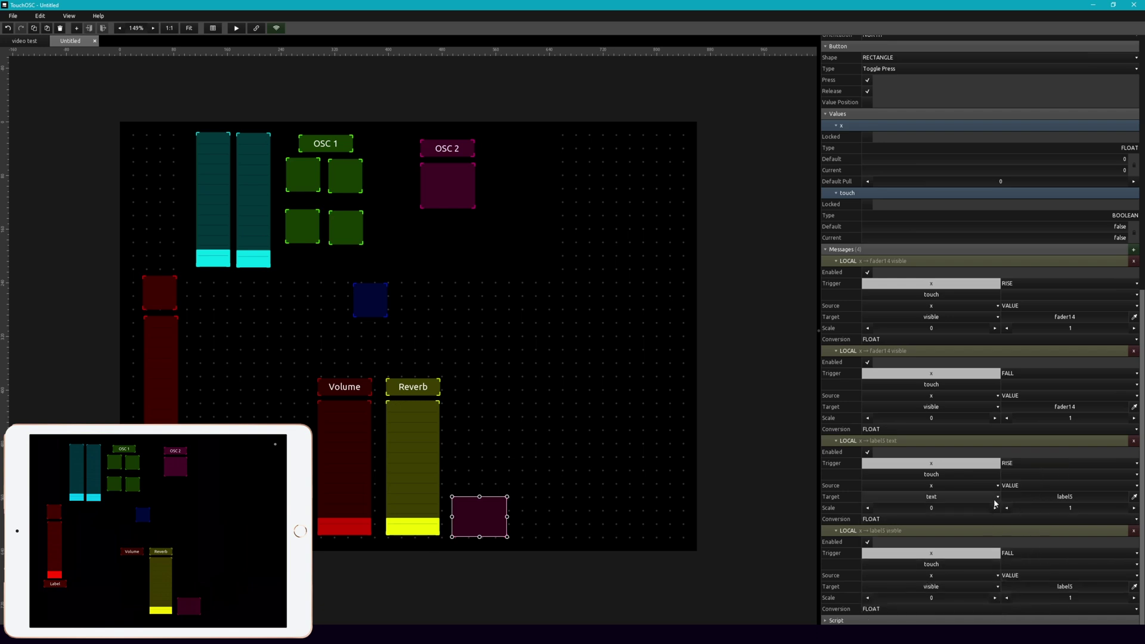
{"action": "left_click", "coordinate": [1006, 514]}
{"action": "left_click", "coordinate": [618, 447]}
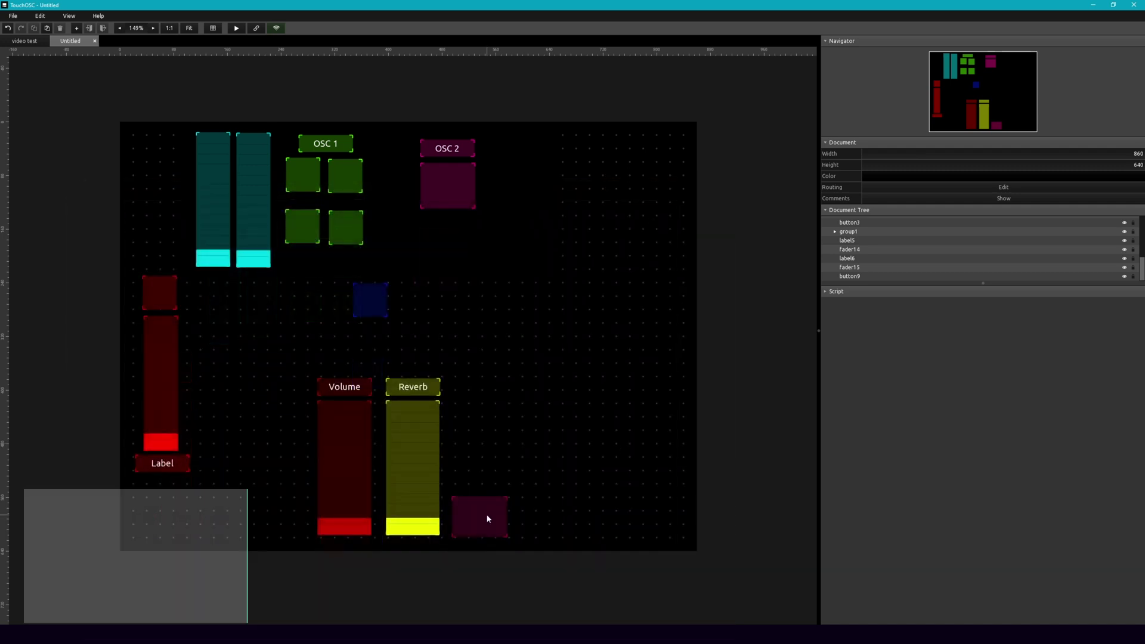
{"action": "left_click", "coordinate": [487, 518]}
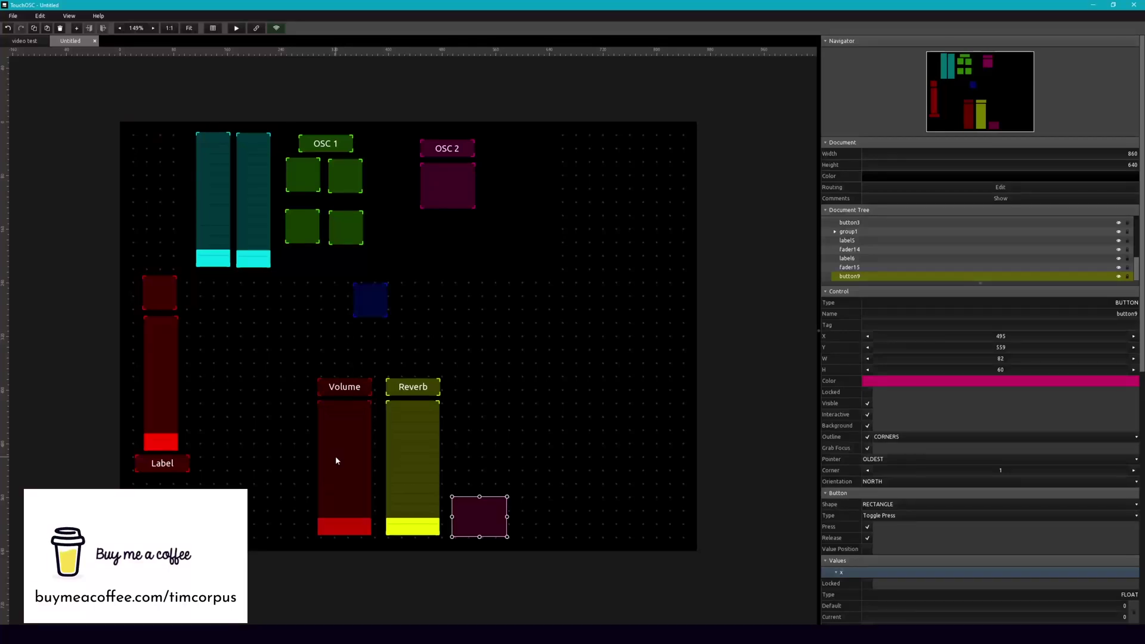
{"action": "scroll", "coordinate": [958, 382], "scroll_direction": "down", "scroll_amount": 8}
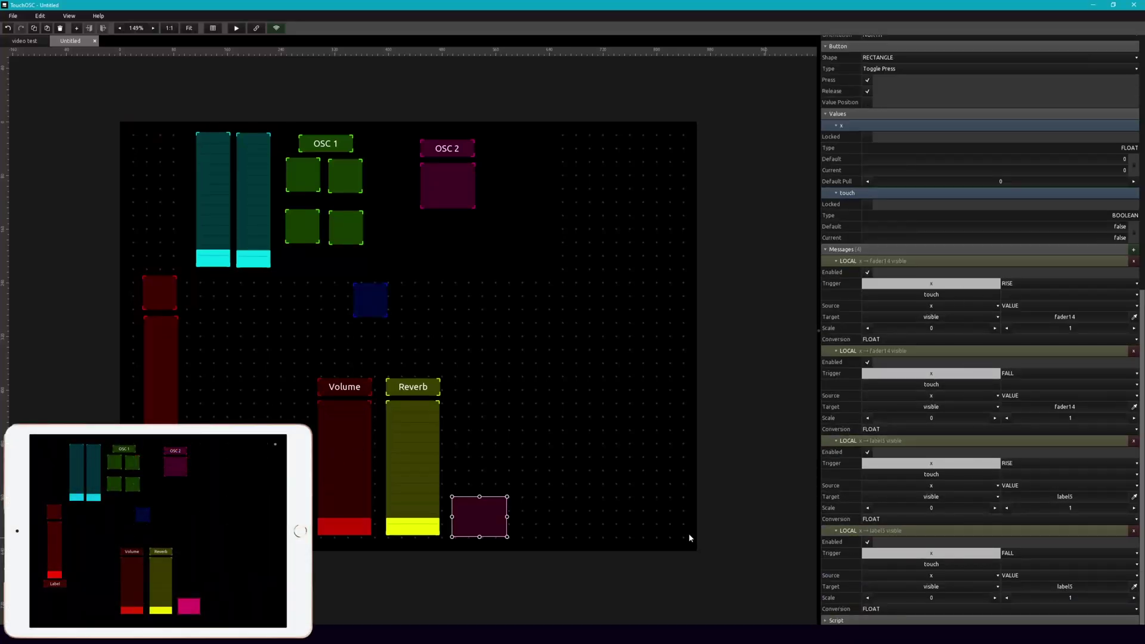
Copy button9's four LOCAL messages and paste them back, giving eight messages
{"action": "right_click", "coordinate": [490, 511]}
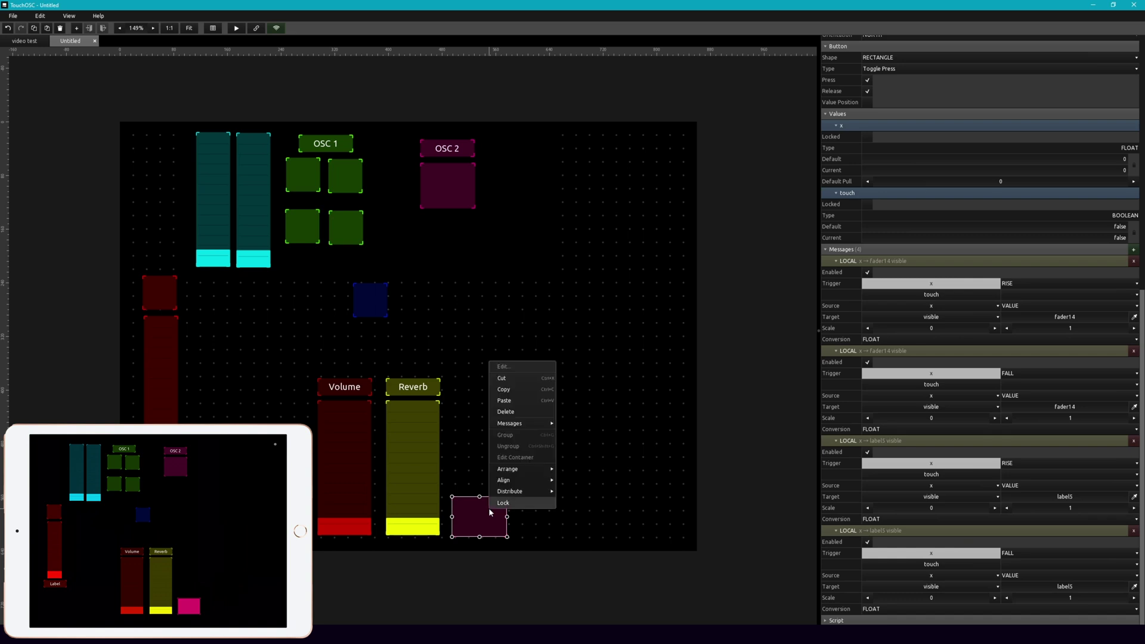
{"action": "mouse_move", "coordinate": [534, 425]}
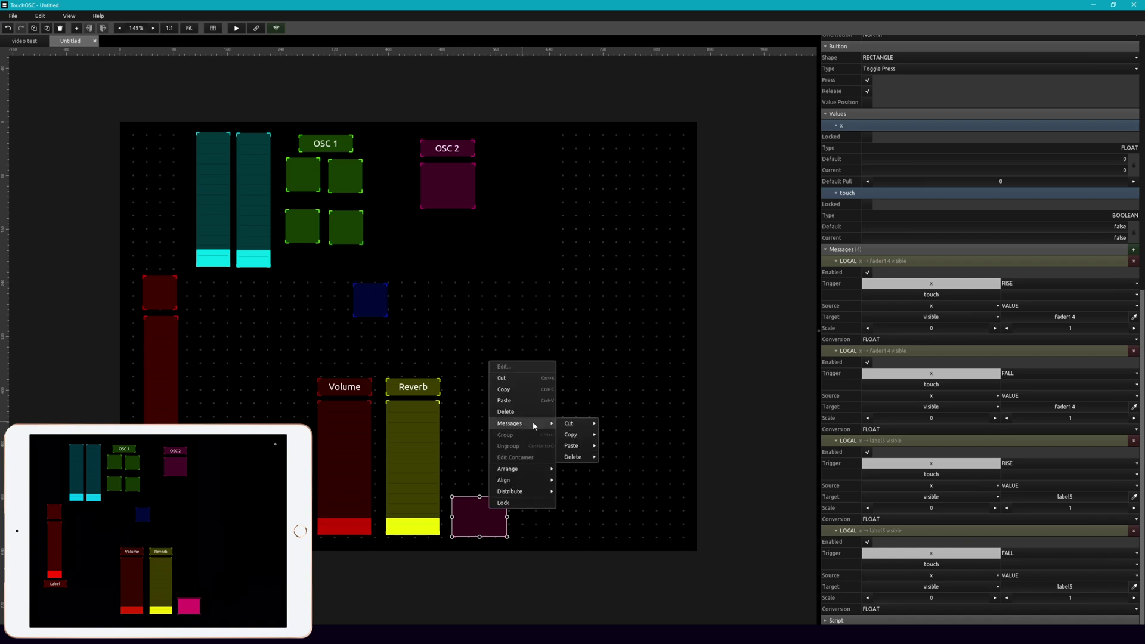
{"action": "mouse_move", "coordinate": [580, 438]}
{"action": "left_click", "coordinate": [617, 472]}
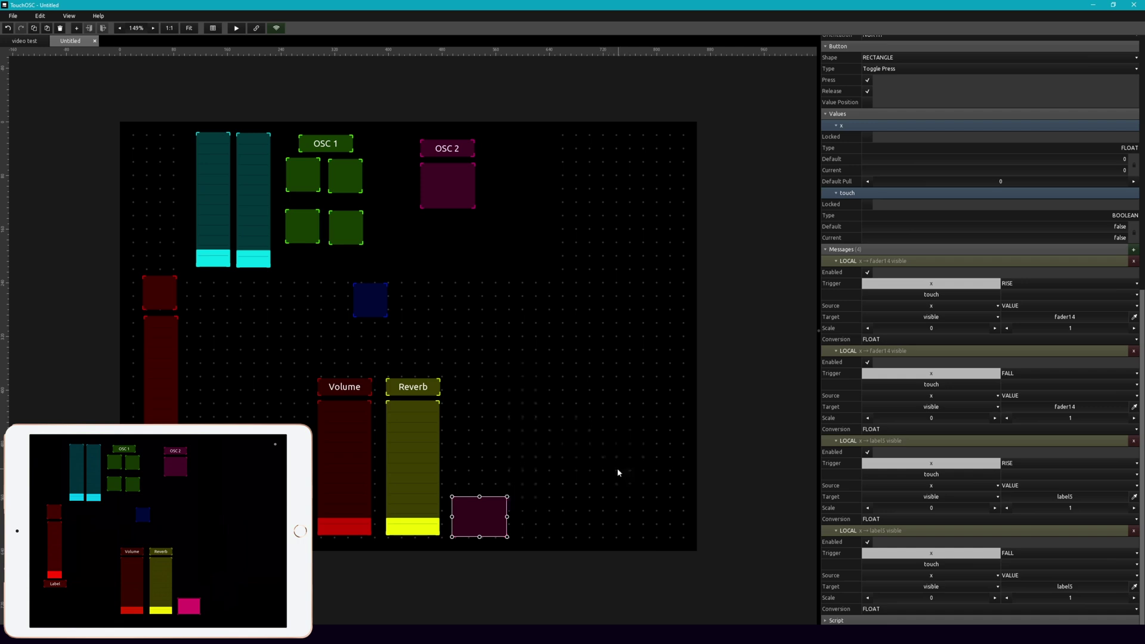
{"action": "right_click", "coordinate": [486, 511]}
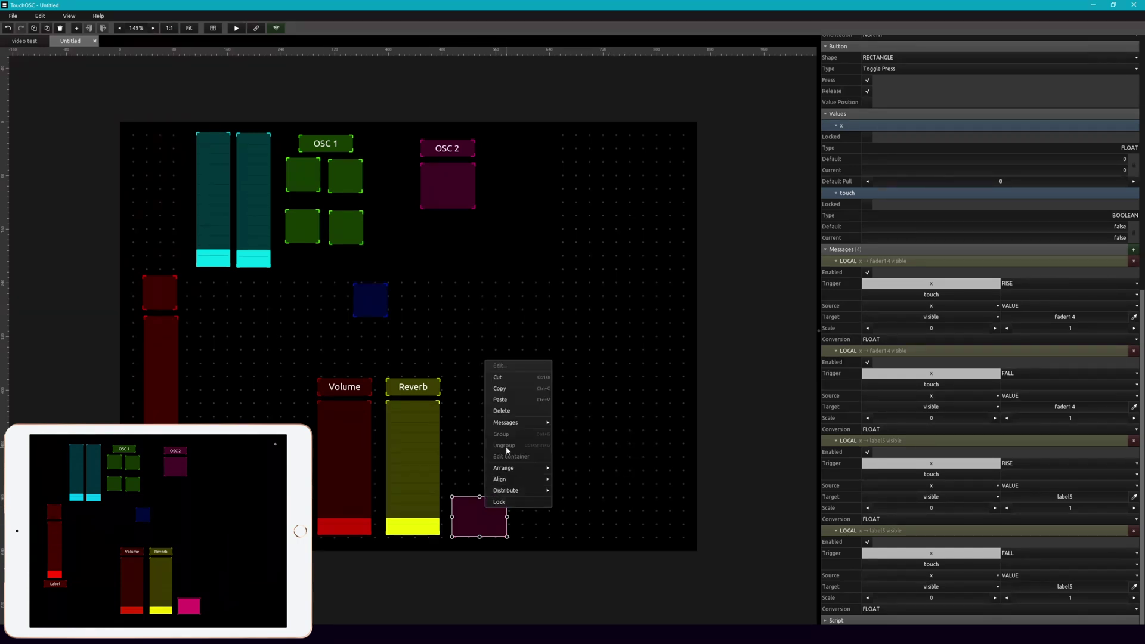
{"action": "mouse_move", "coordinate": [524, 424]}
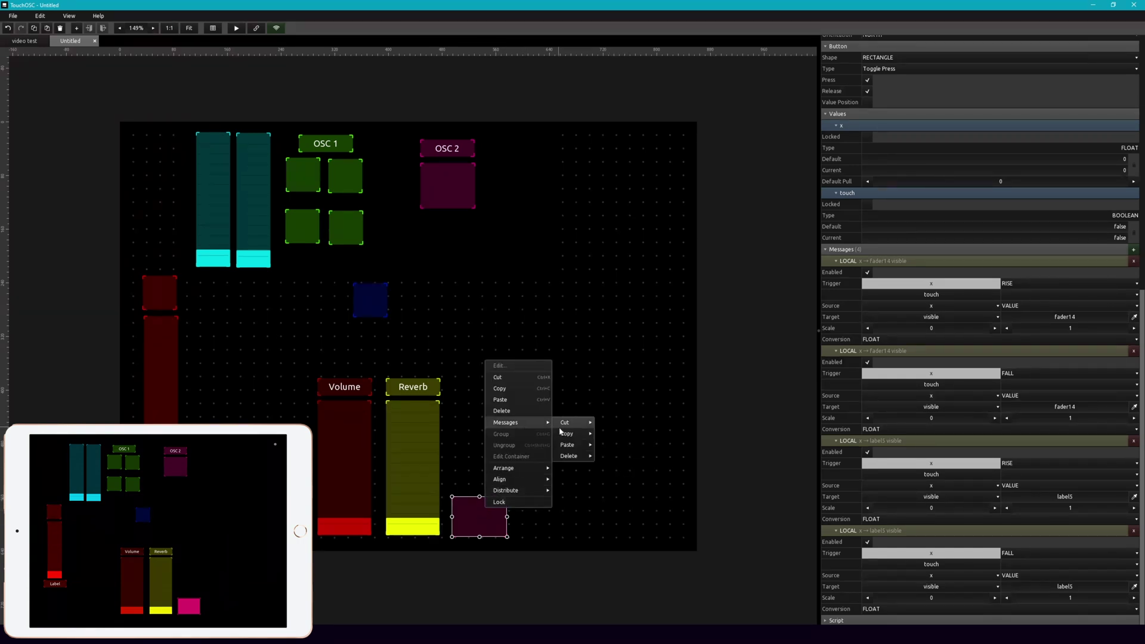
{"action": "mouse_move", "coordinate": [572, 445]}
{"action": "left_click", "coordinate": [614, 479]}
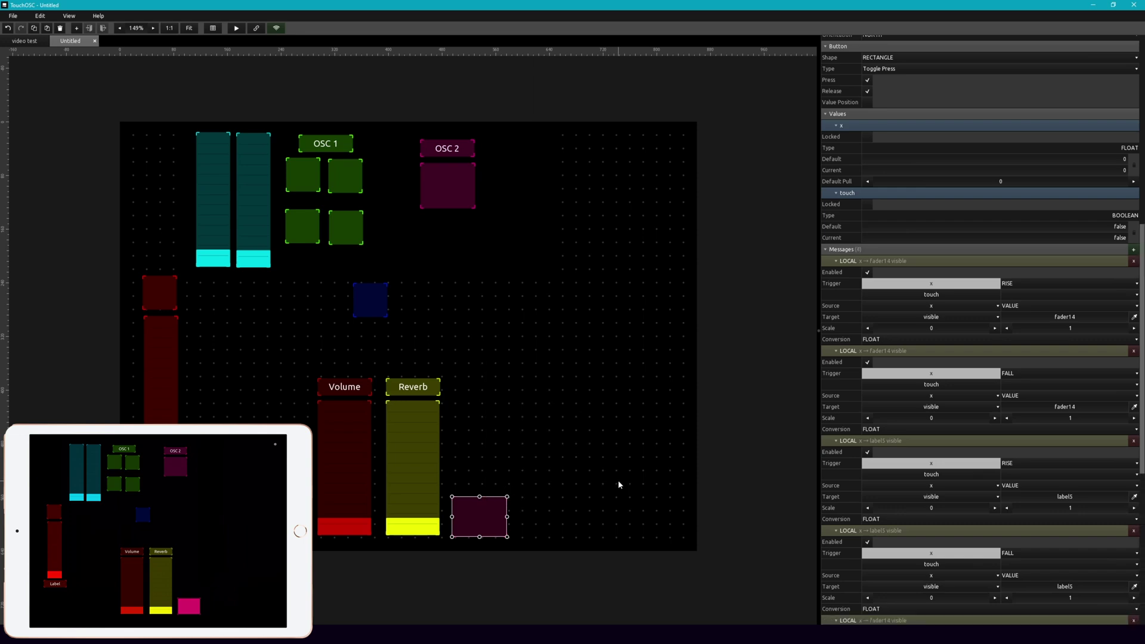
{"action": "scroll", "coordinate": [952, 366], "scroll_direction": "down", "scroll_amount": 3}
{"action": "scroll", "coordinate": [952, 367], "scroll_direction": "down", "scroll_amount": 4}
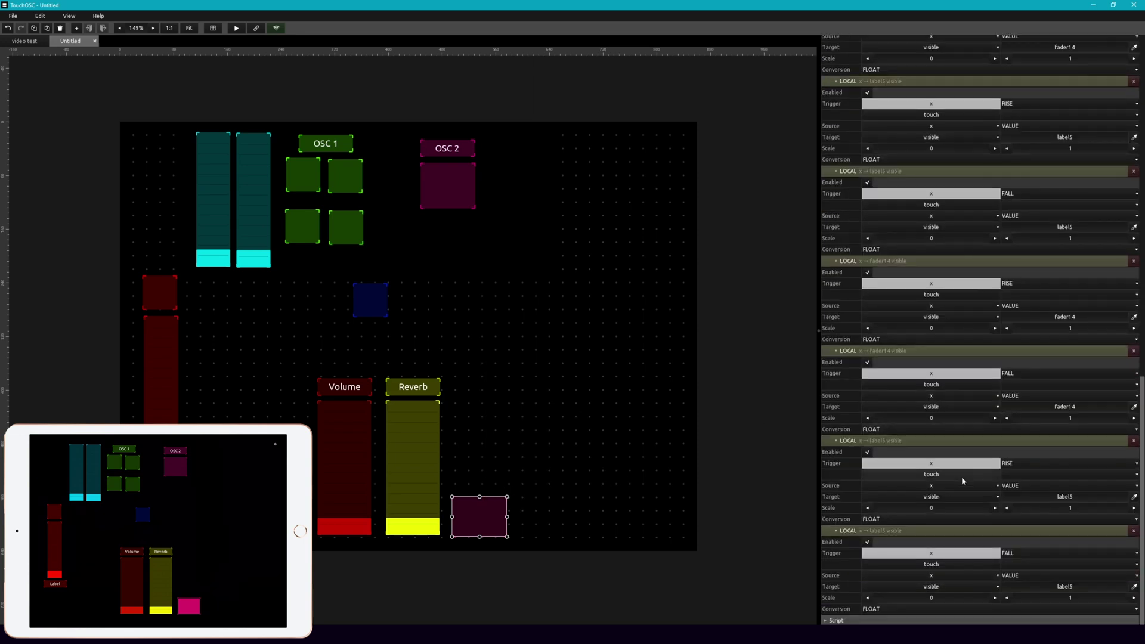
{"action": "scroll", "coordinate": [970, 361], "scroll_direction": "up", "scroll_amount": 4}
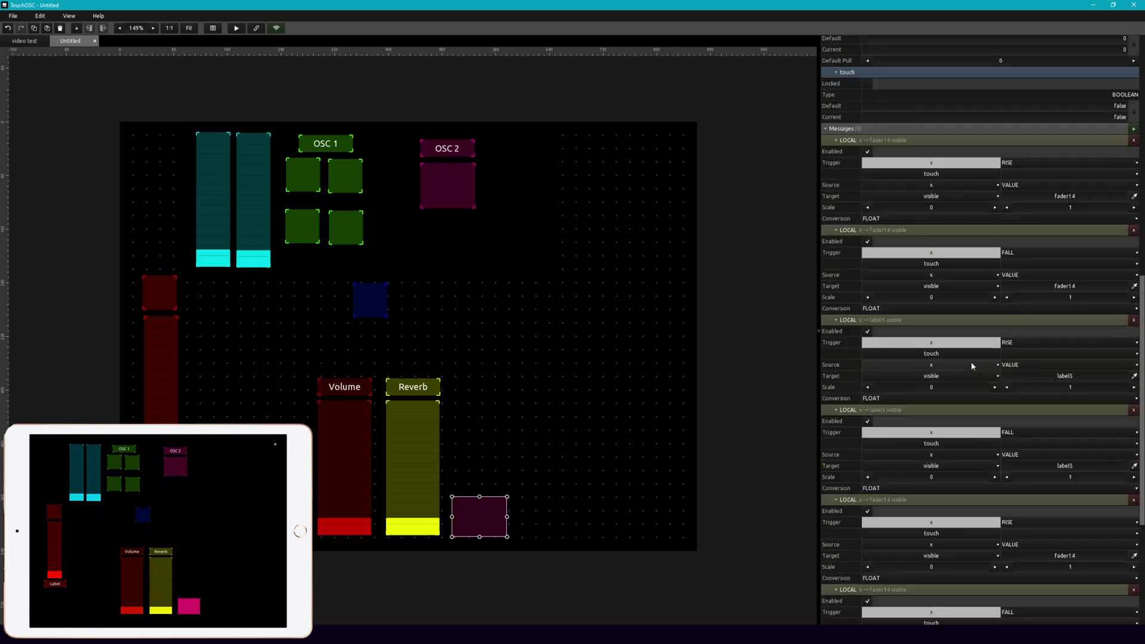
Set the two copied fader messages to control fader15's visible property
{"action": "scroll", "coordinate": [939, 207], "scroll_direction": "down", "scroll_amount": 4}
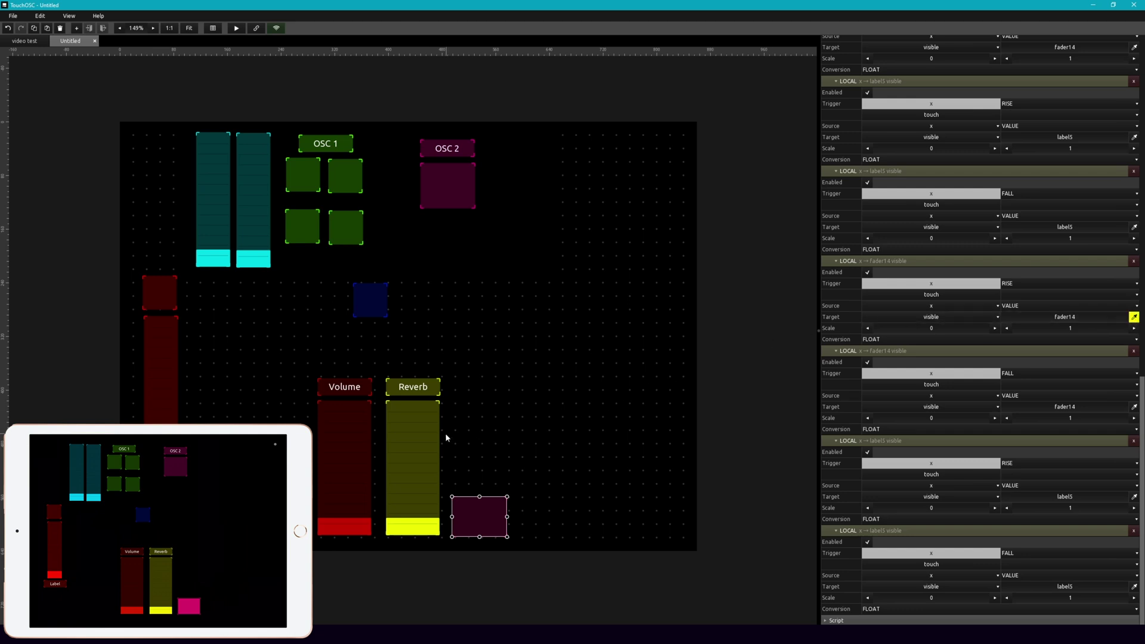
{"action": "left_click", "coordinate": [997, 318]}
{"action": "mouse_move", "coordinate": [973, 341]}
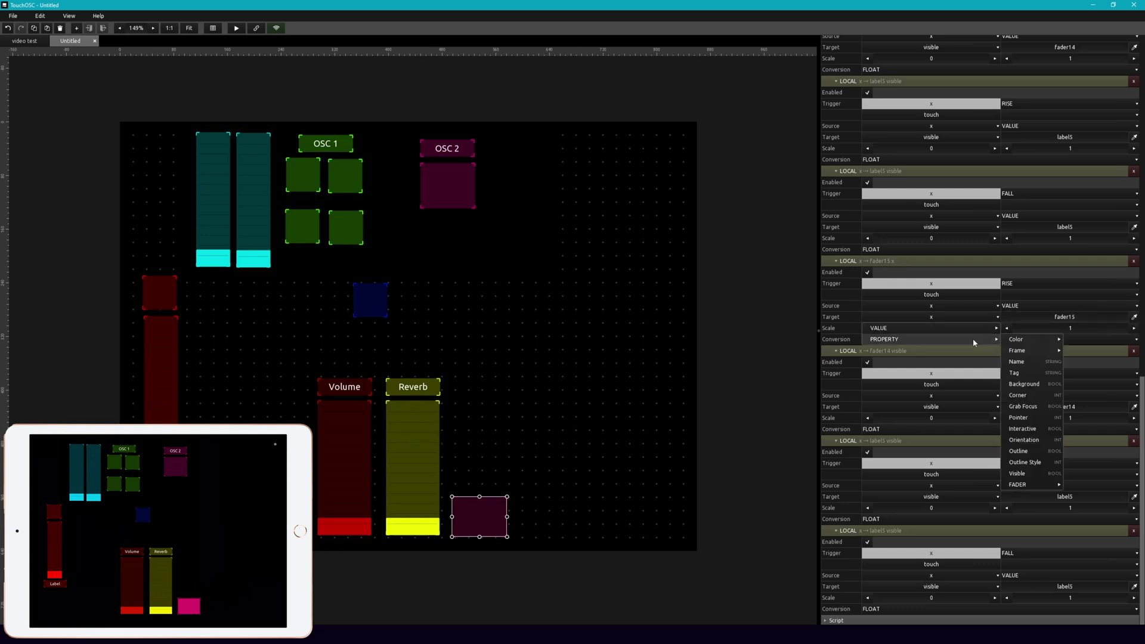
{"action": "left_click", "coordinate": [1026, 473]}
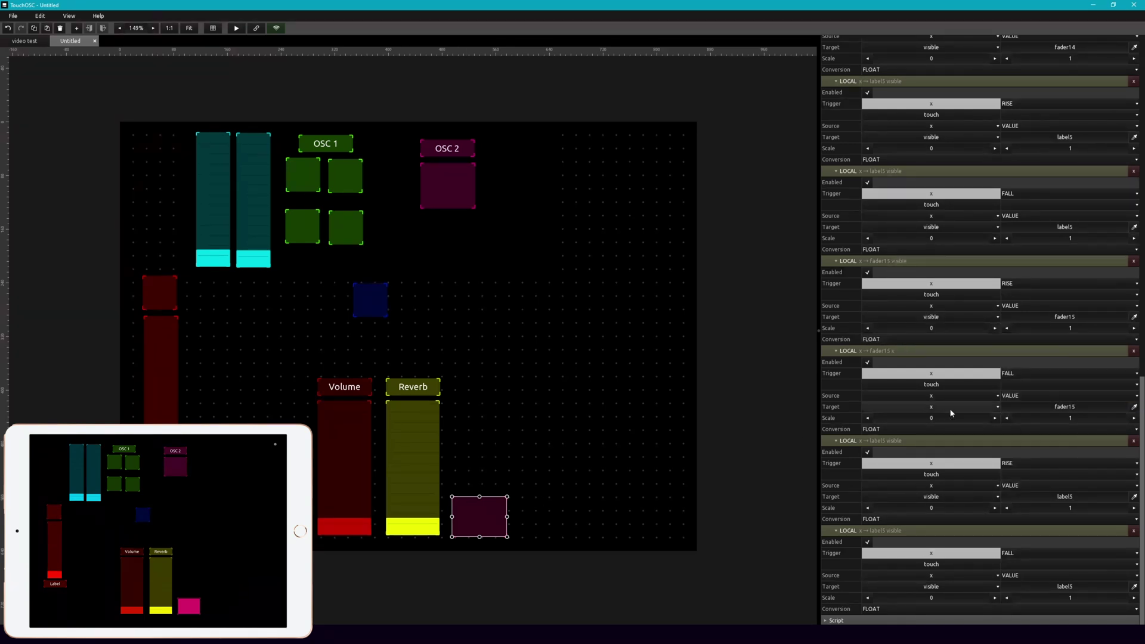
{"action": "left_click", "coordinate": [990, 409]}
{"action": "mouse_move", "coordinate": [978, 429]}
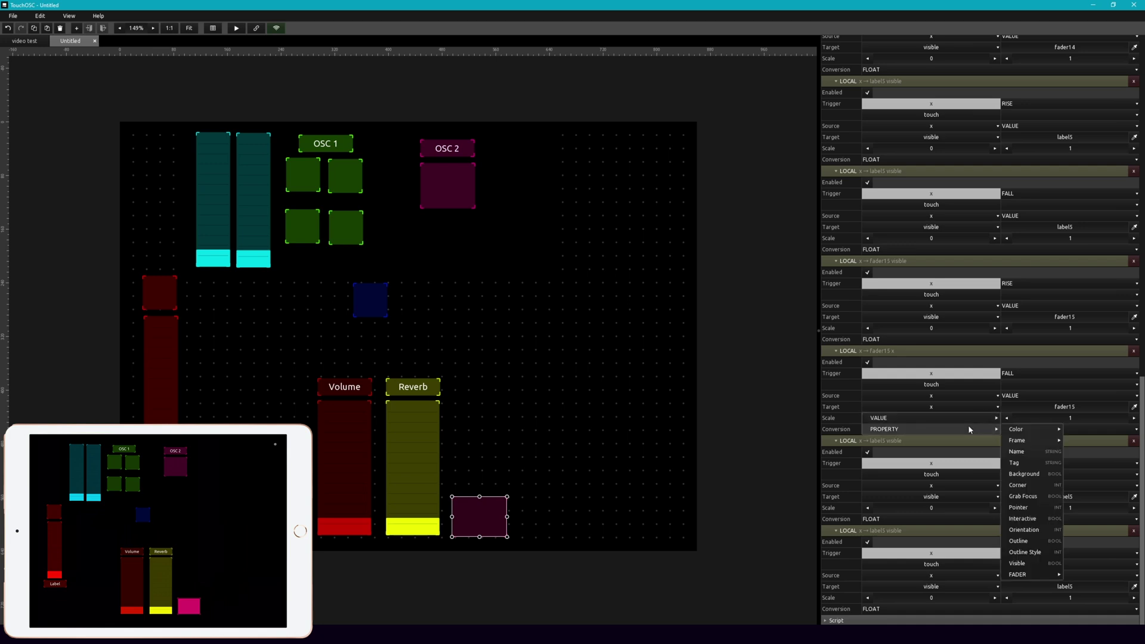
{"action": "left_click", "coordinate": [1017, 563]}
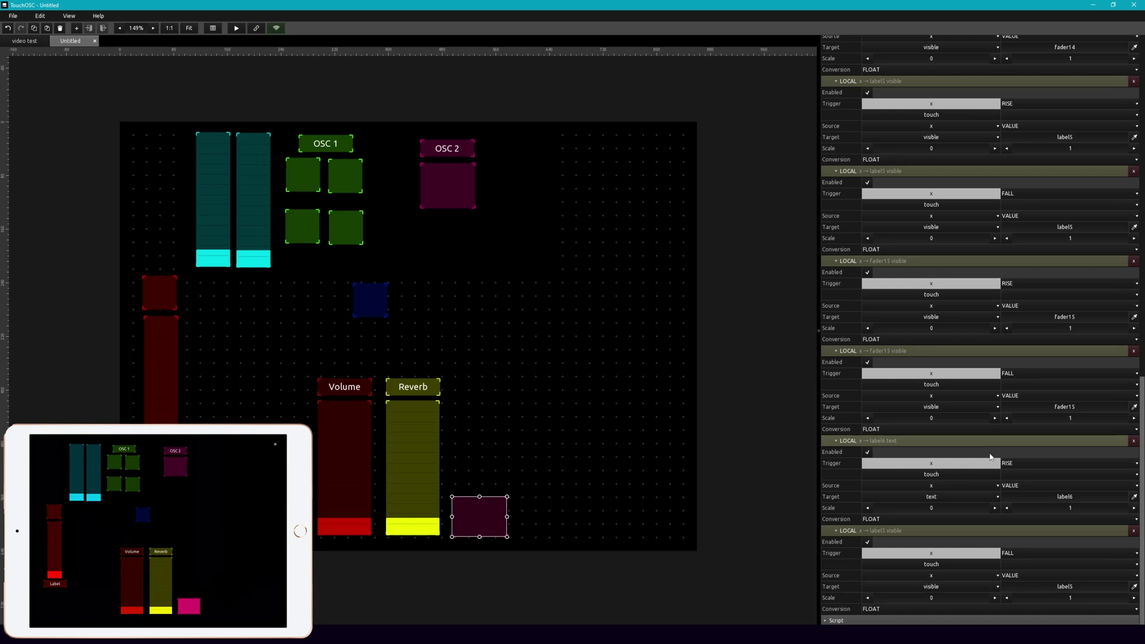
Retarget the last two copied messages to label6's visible property
{"action": "left_click", "coordinate": [966, 496]}
{"action": "mouse_move", "coordinate": [966, 515]}
{"action": "left_click", "coordinate": [1032, 507]}
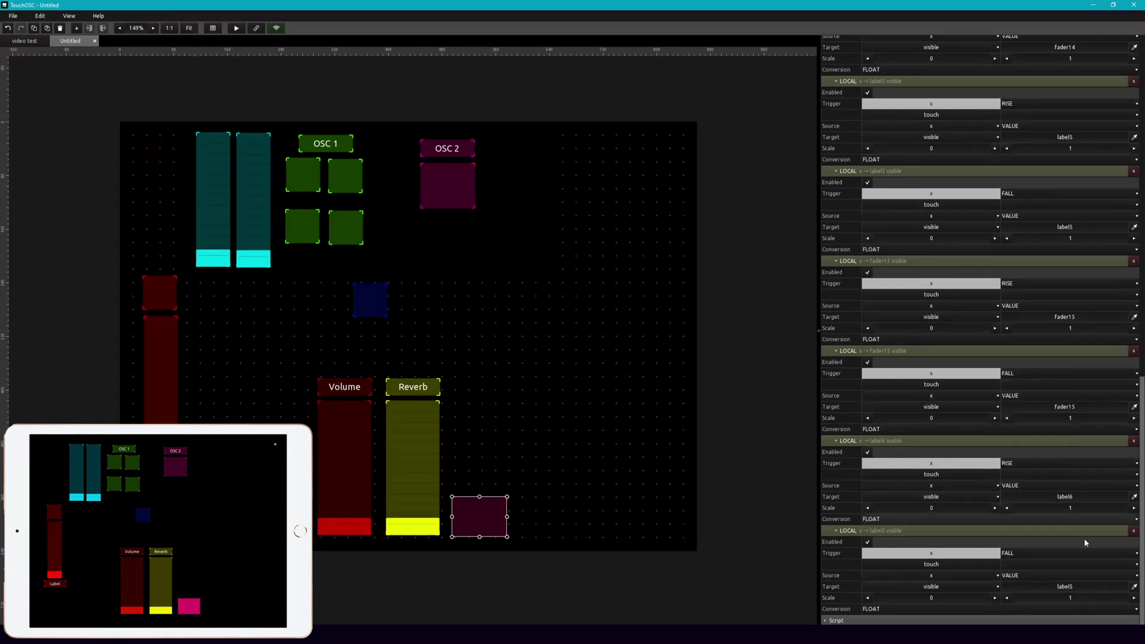
{"action": "left_click", "coordinate": [1134, 586]}
{"action": "left_click", "coordinate": [997, 587]}
{"action": "mouse_move", "coordinate": [942, 610]}
{"action": "left_click", "coordinate": [1022, 508]}
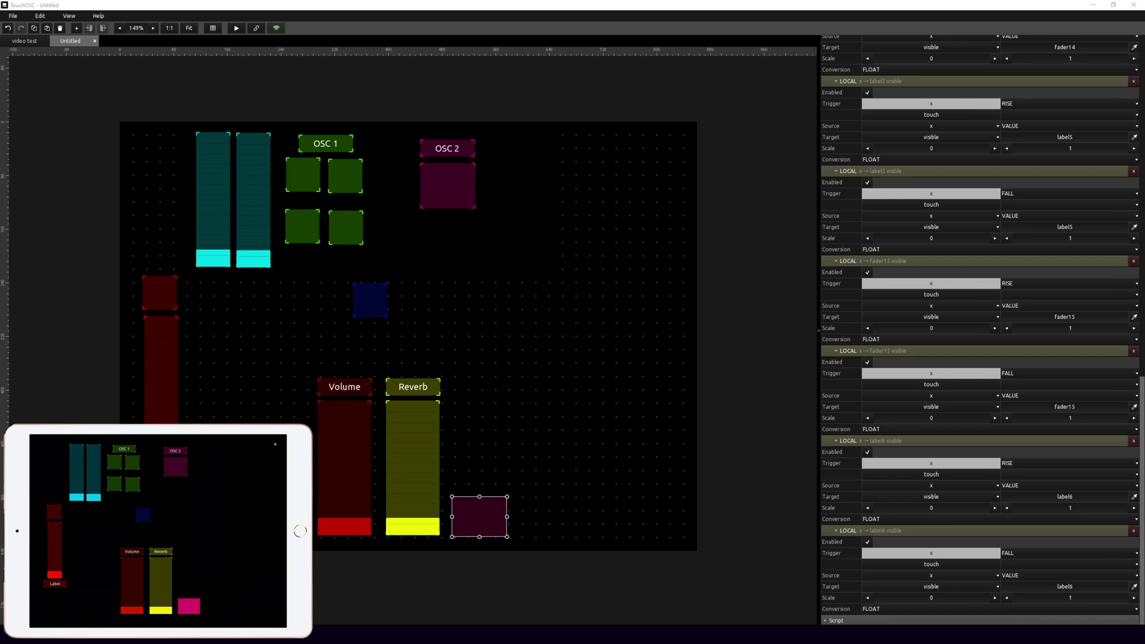
Invert the scales of the fader15 and label6 messages to 1 and 0
{"action": "left_click", "coordinate": [994, 599]}
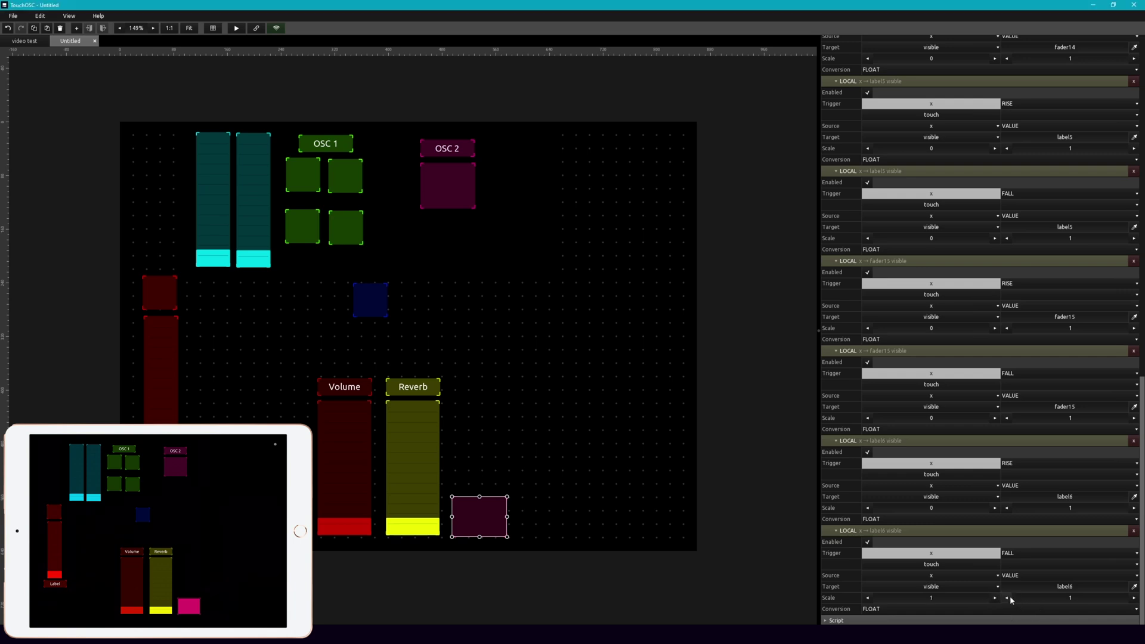
{"action": "left_click", "coordinate": [1007, 420]}
{"action": "left_click", "coordinate": [994, 328]}
{"action": "left_click", "coordinate": [578, 374]}
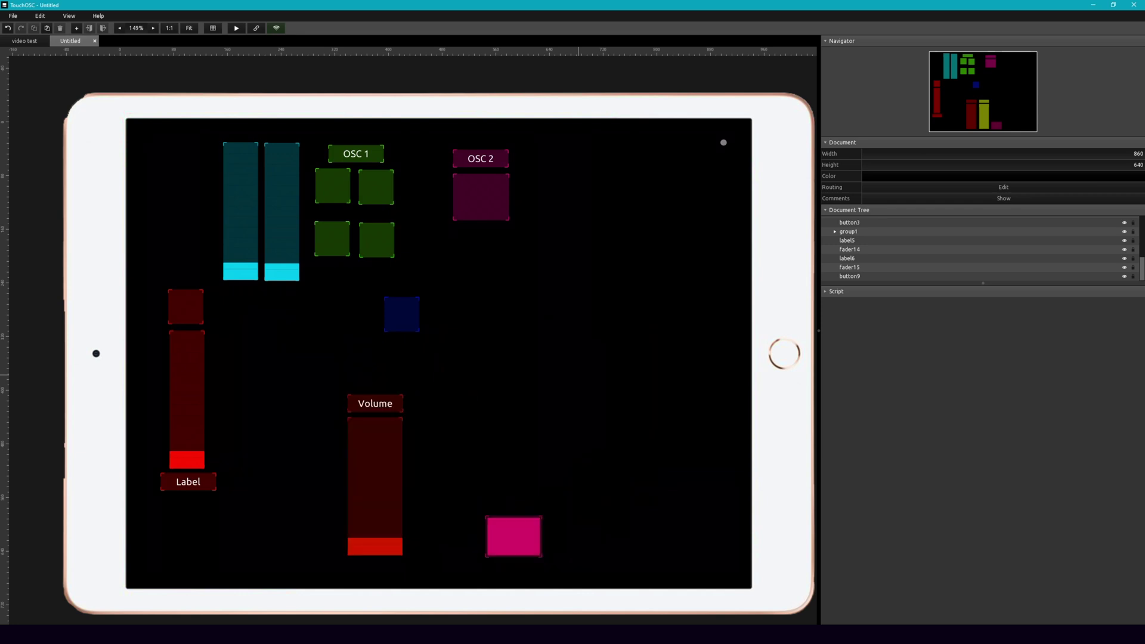
Bring the Volume label and fader to the front
{"action": "left_click_drag", "start_coordinate": [382, 544], "coordinate": [341, 448]}
{"action": "left_click", "coordinate": [289, 392]}
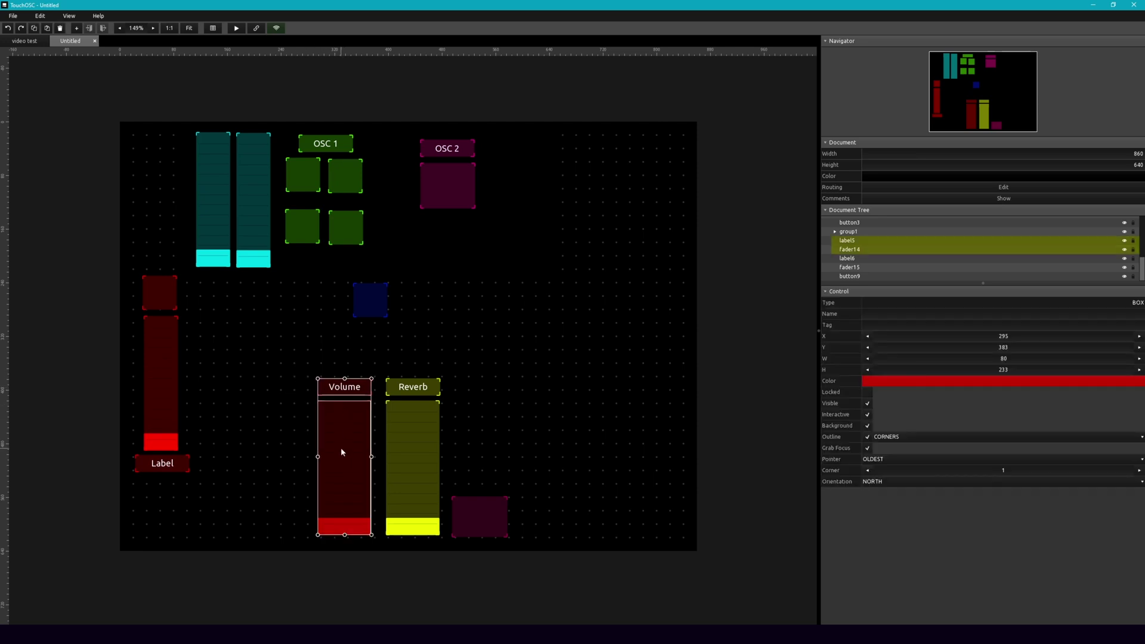
{"action": "right_click", "coordinate": [341, 448]}
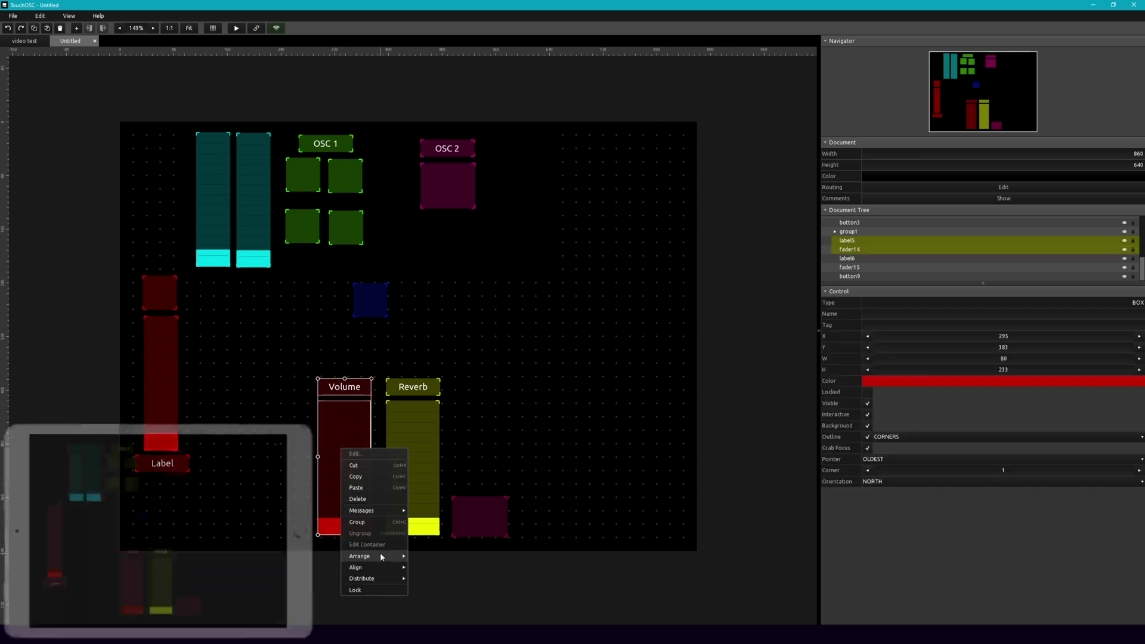
{"action": "mouse_move", "coordinate": [381, 555]}
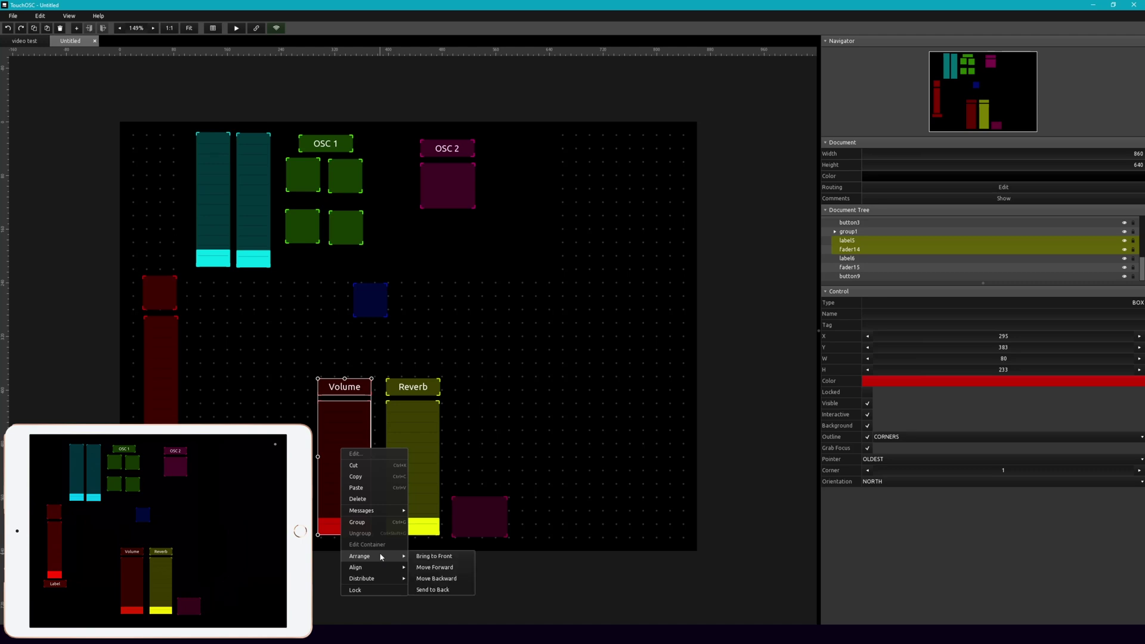
{"action": "left_click", "coordinate": [416, 559]}
Place the Volume pair over the Reverb pair at X 397, Y 383
{"action": "left_click_drag", "start_coordinate": [351, 474], "coordinate": [416, 473]}
{"action": "left_click", "coordinate": [600, 417]}
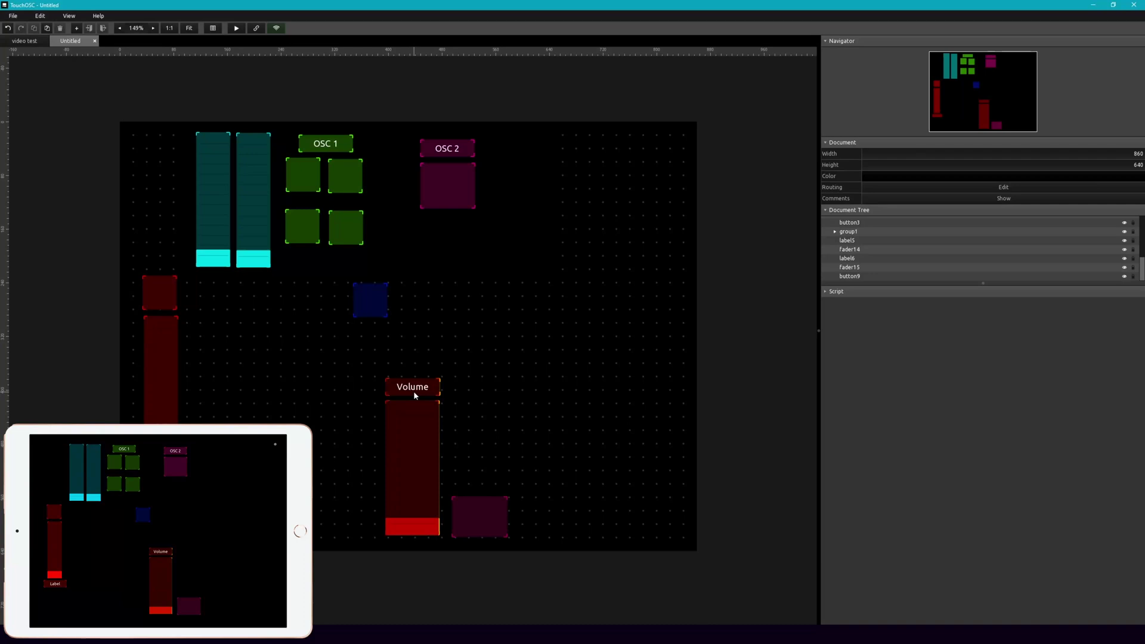
{"action": "left_click", "coordinate": [433, 388]}
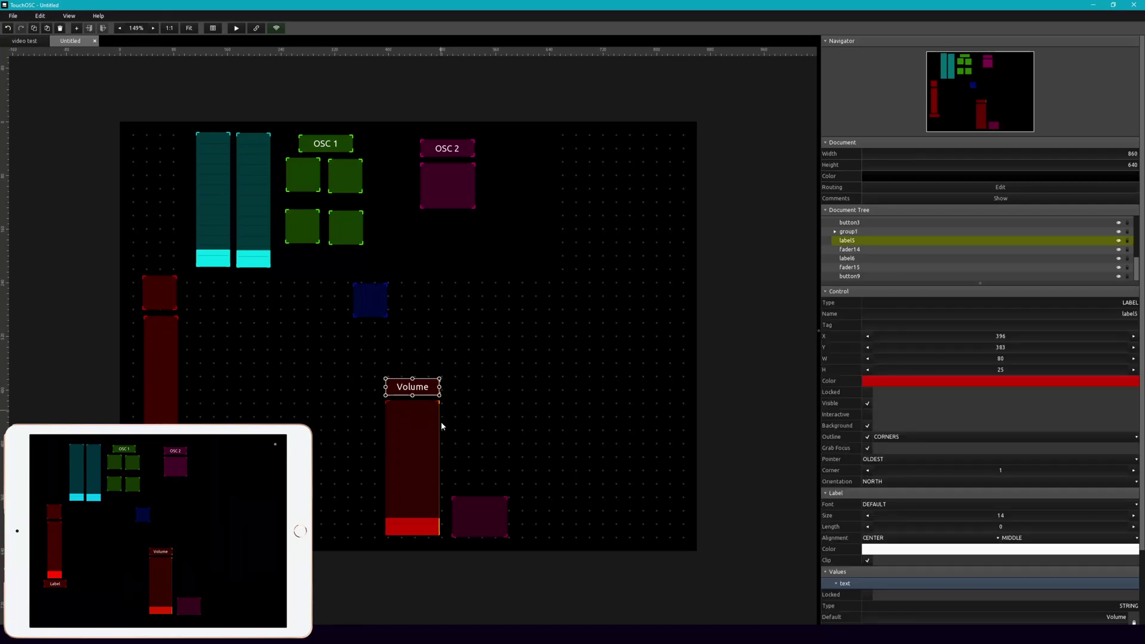
{"action": "left_click", "coordinate": [411, 444], "text": "shift"}
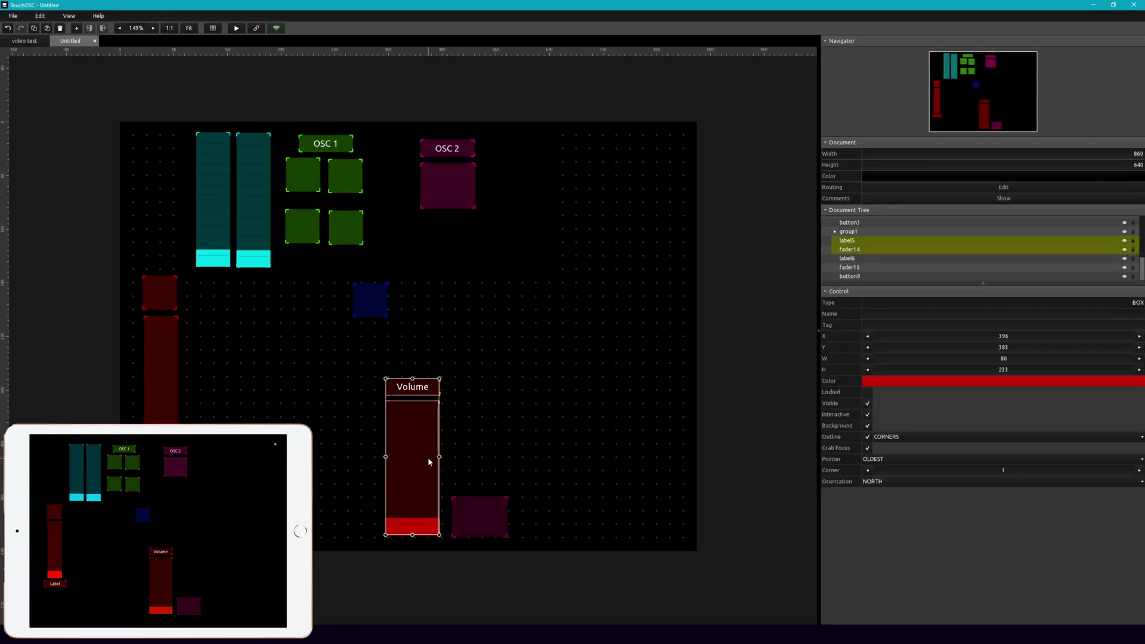
{"action": "key", "text": "Right"}
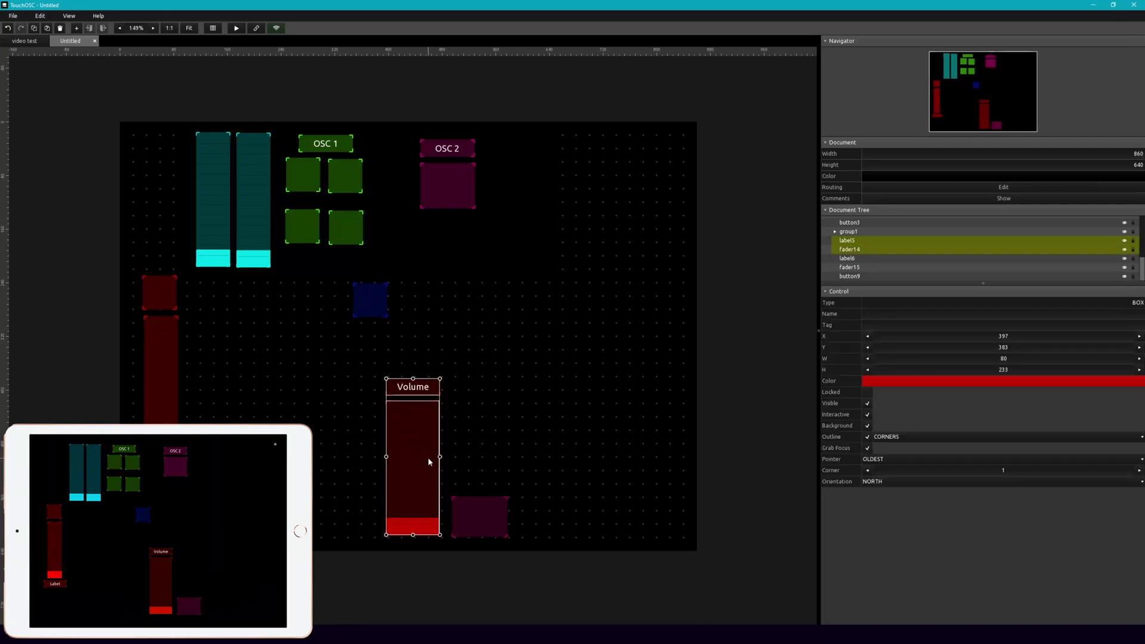
{"action": "left_click", "coordinate": [534, 434]}
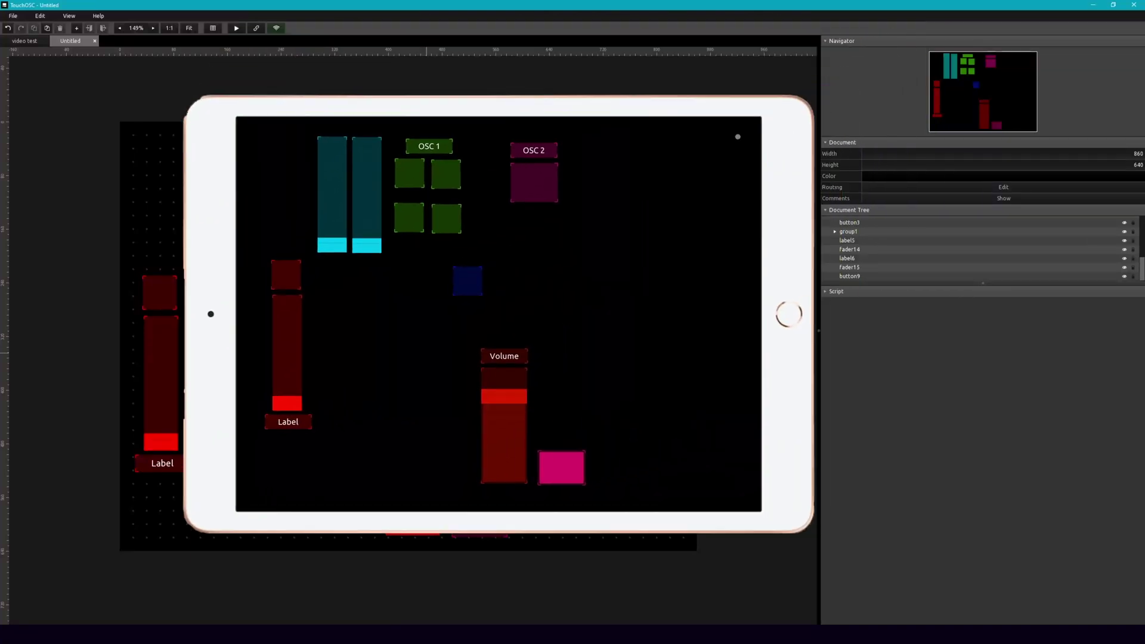
Move the stacked fader pairs and resize button9 to 76x55
{"action": "left_click_drag", "start_coordinate": [403, 355], "coordinate": [490, 422]}
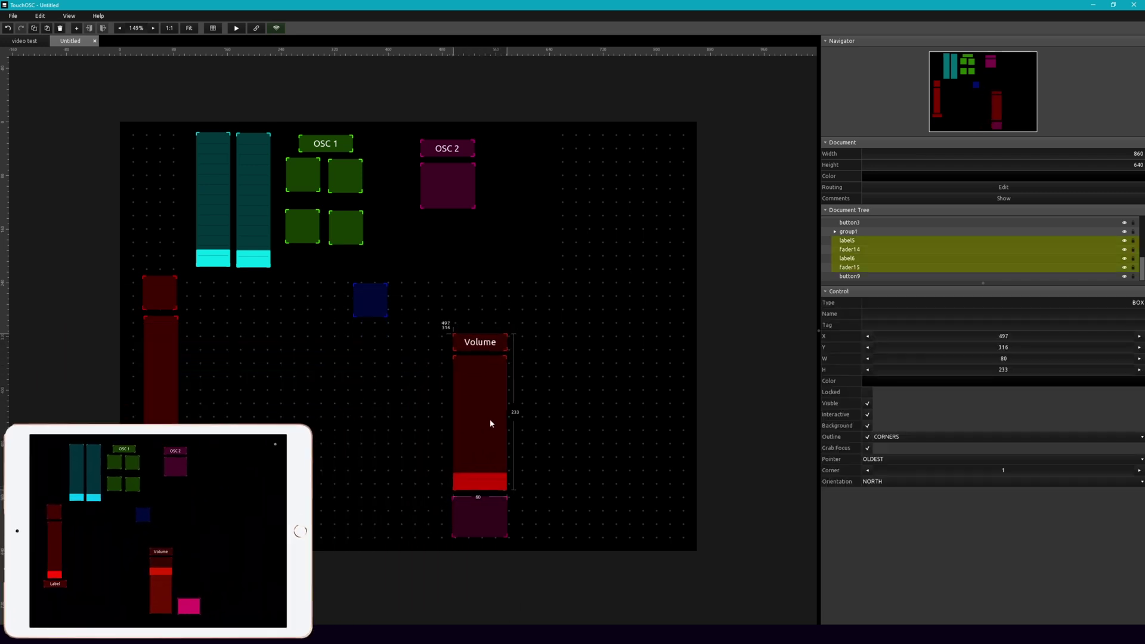
{"action": "left_click", "coordinate": [504, 534]}
{"action": "left_click_drag", "start_coordinate": [507, 536], "coordinate": [489, 517]}
Duplicate the Volume/Reverb column with its button twice, placing copies side by side
{"action": "left_click_drag", "start_coordinate": [481, 307], "coordinate": [498, 542]}
{"action": "key", "text": "ctrl+d"}
{"action": "left_click_drag", "start_coordinate": [488, 427], "coordinate": [609, 427]}
{"action": "key", "text": "ctrl+d"}
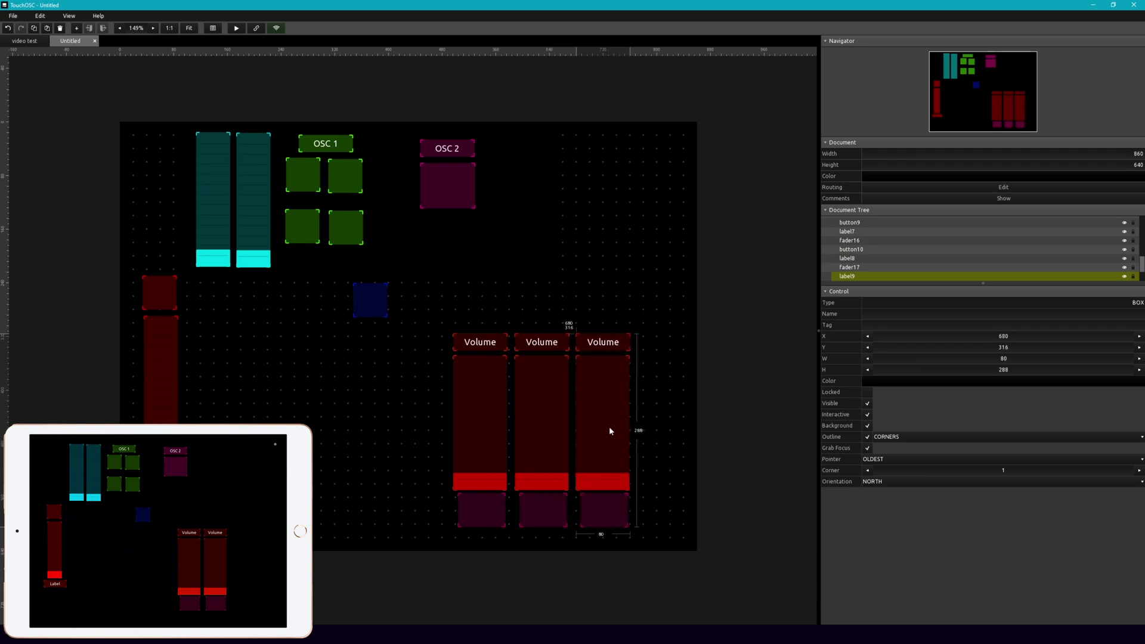
{"action": "left_click", "coordinate": [677, 376]}
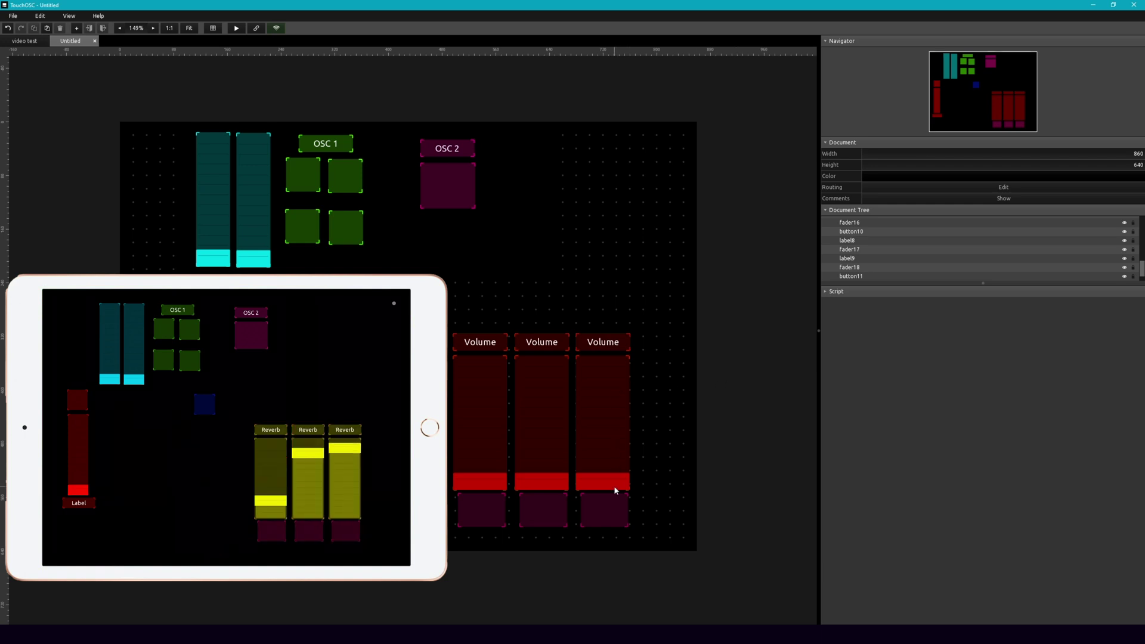
Add a new LOCAL message to the third column's button11
{"action": "left_click", "coordinate": [606, 452]}
{"action": "scroll", "coordinate": [951, 604], "scroll_direction": "down", "scroll_amount": 3}
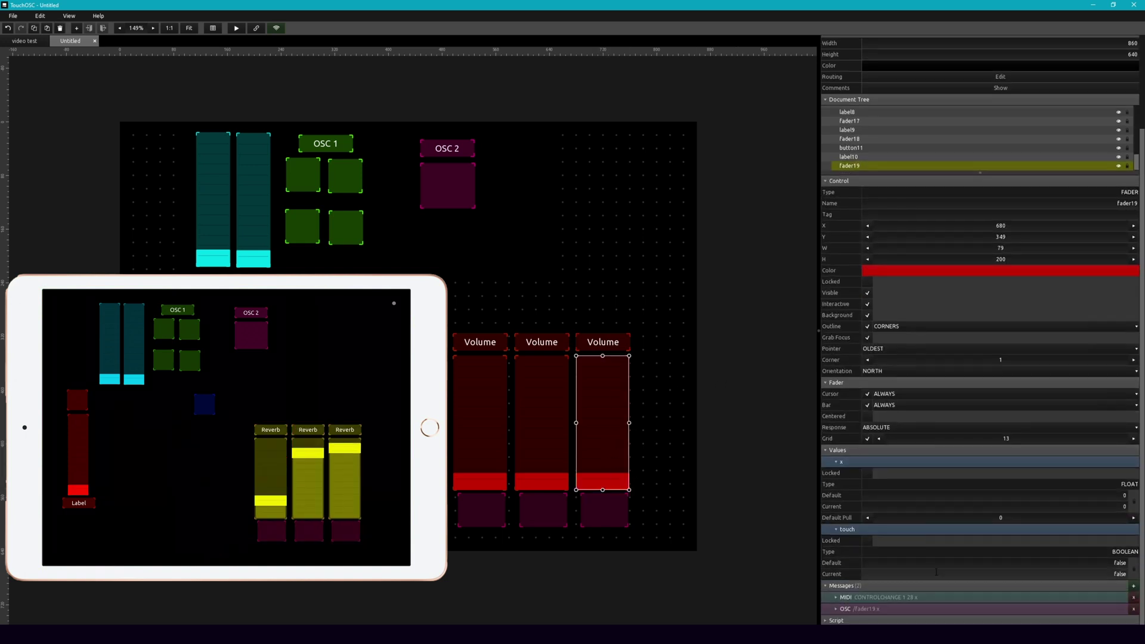
{"action": "left_click", "coordinate": [620, 519]}
{"action": "scroll", "coordinate": [1015, 277], "scroll_direction": "up", "scroll_amount": 2}
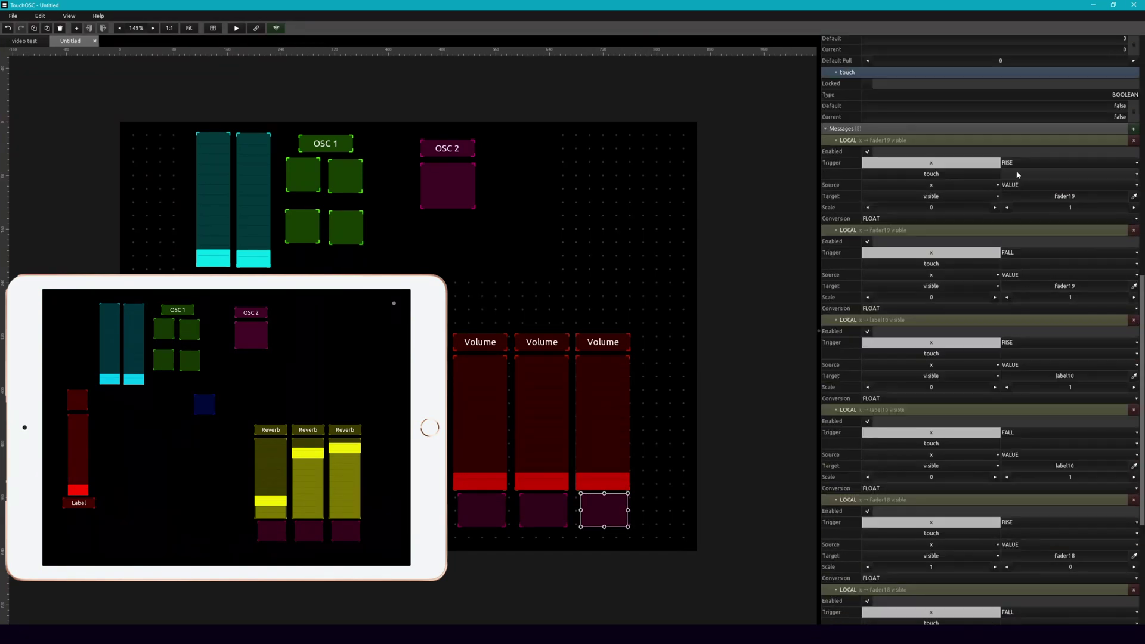
{"action": "scroll", "coordinate": [1032, 459], "scroll_direction": "down", "scroll_amount": 3}
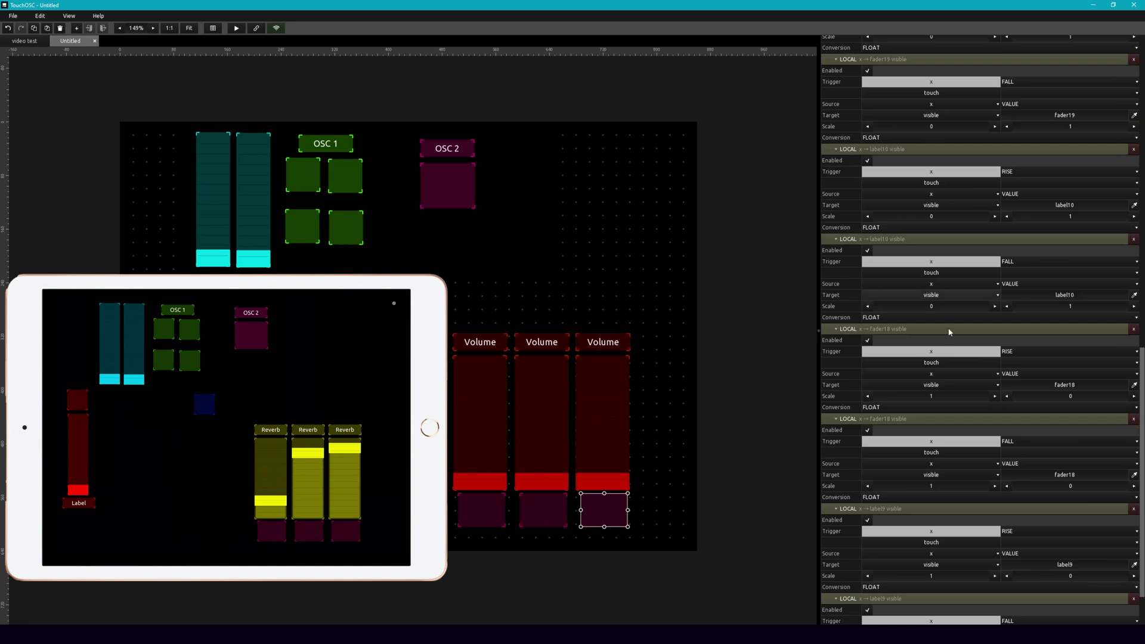
{"action": "scroll", "coordinate": [948, 330], "scroll_direction": "down", "scroll_amount": 3}
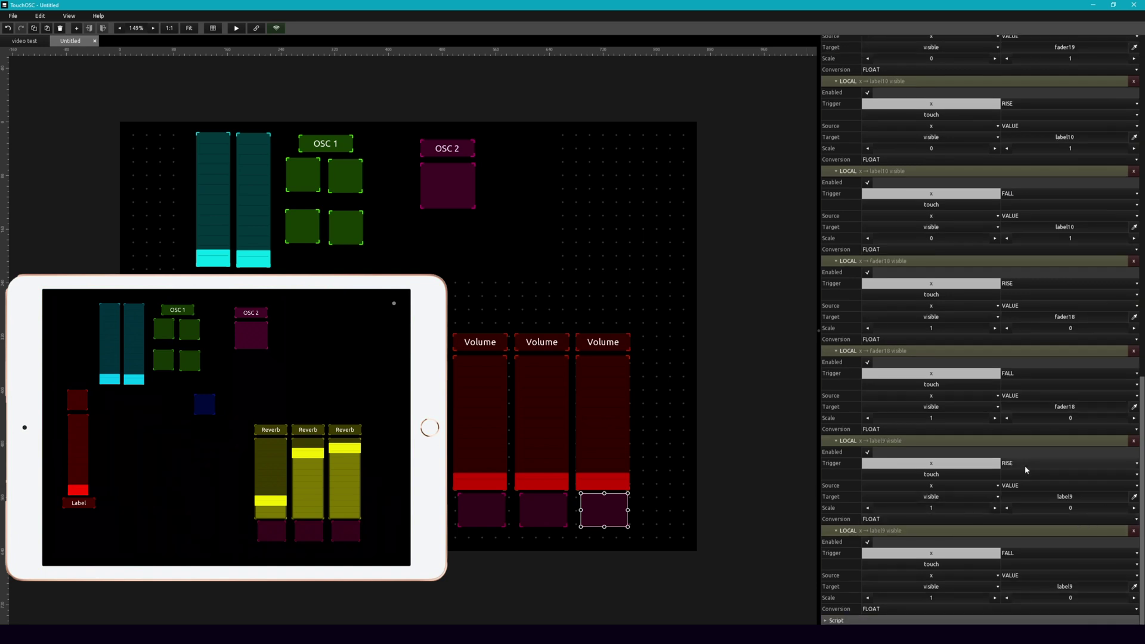
{"action": "scroll", "coordinate": [1026, 469], "scroll_direction": "up", "scroll_amount": 15}
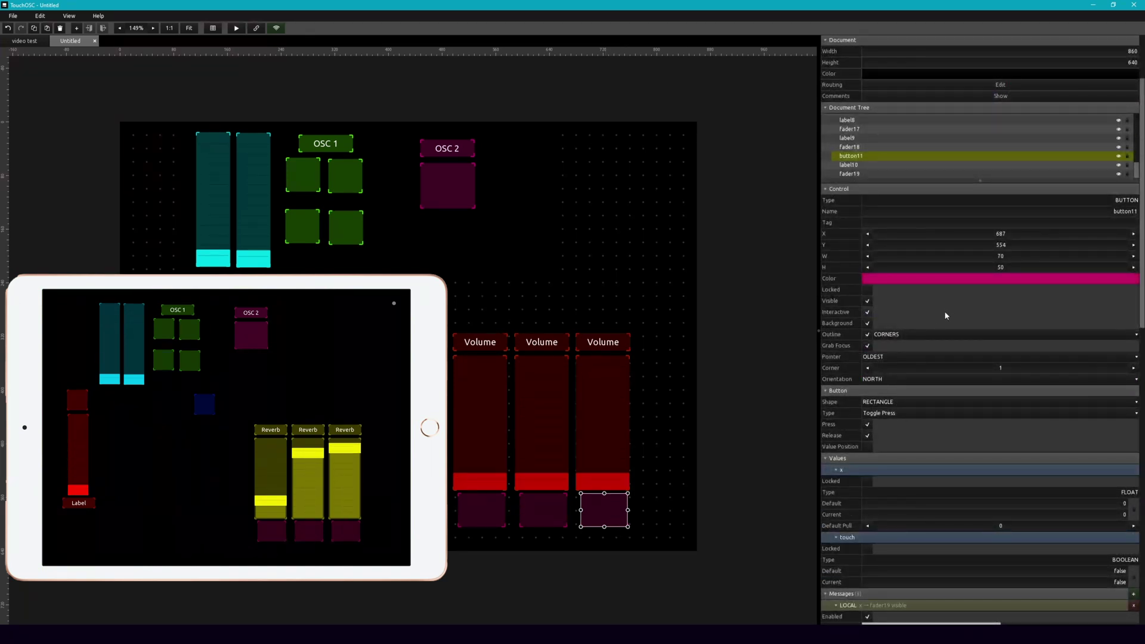
{"action": "scroll", "coordinate": [978, 477], "scroll_direction": "down", "scroll_amount": 10}
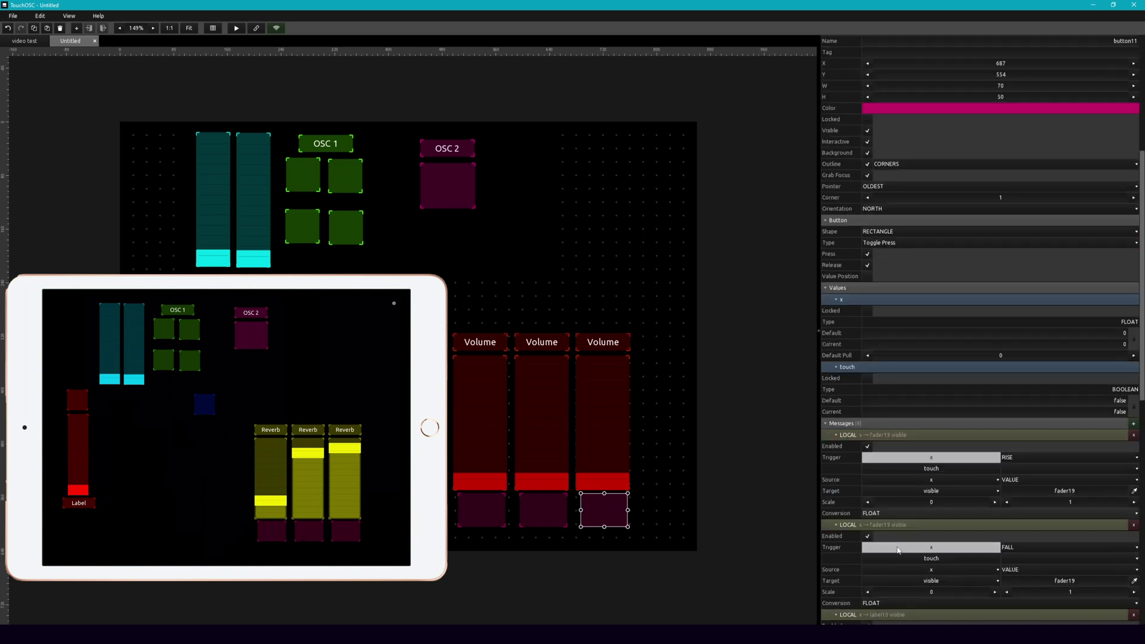
{"action": "left_click", "coordinate": [1133, 219]}
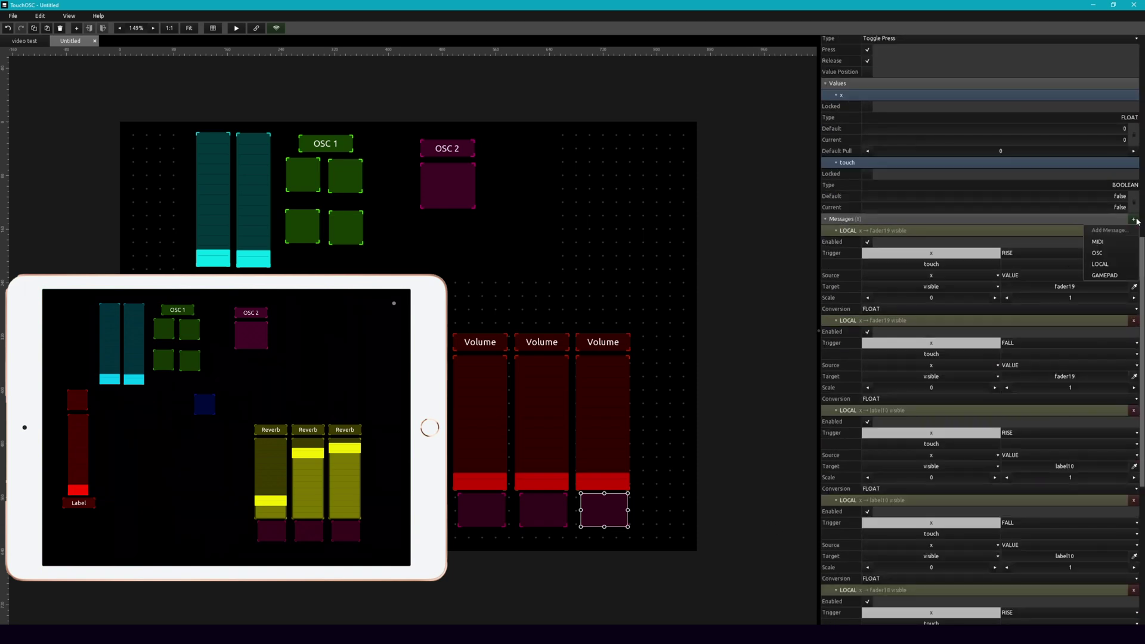
{"action": "left_click", "coordinate": [1120, 269]}
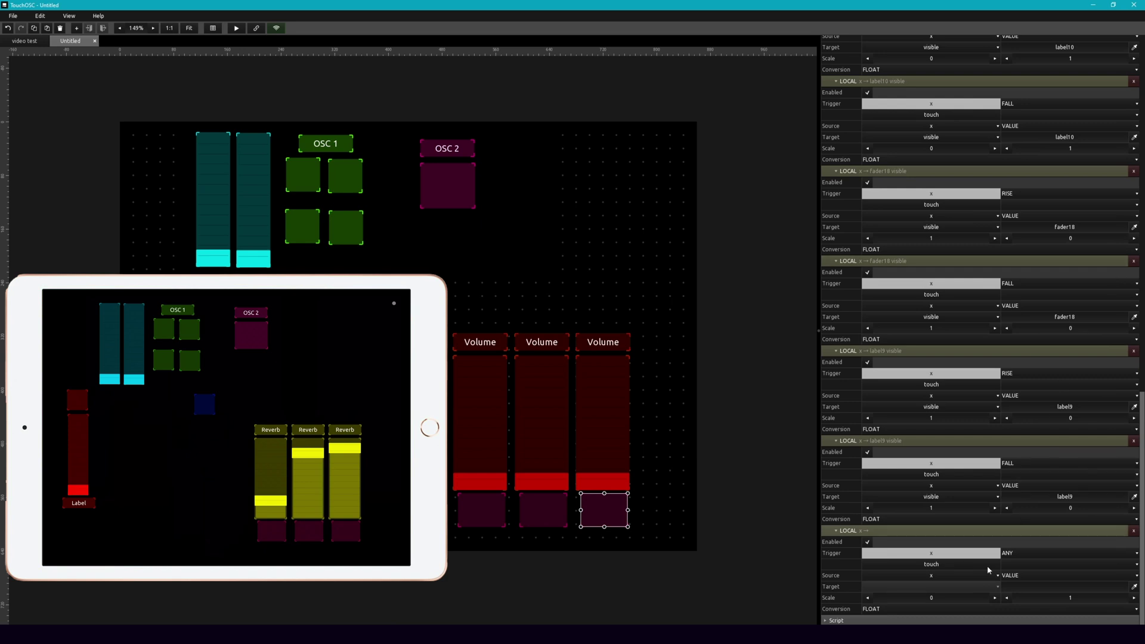
Target the message at button11 itself, driving its Color G property
{"action": "left_click", "coordinate": [1134, 586]}
{"action": "left_click", "coordinate": [601, 514]}
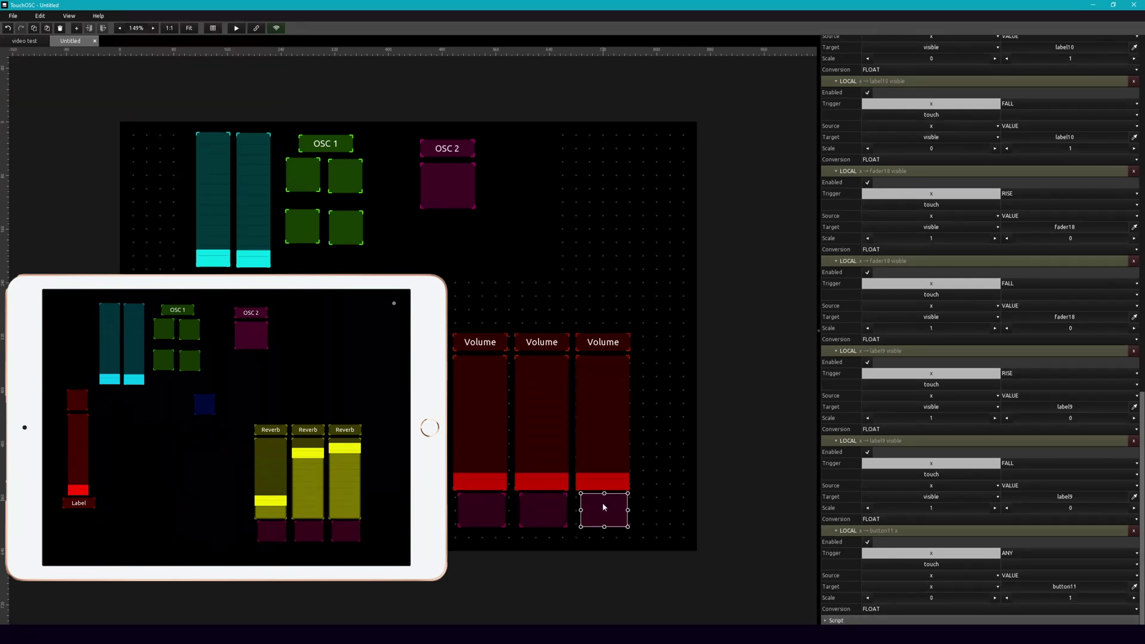
{"action": "left_click", "coordinate": [997, 587]}
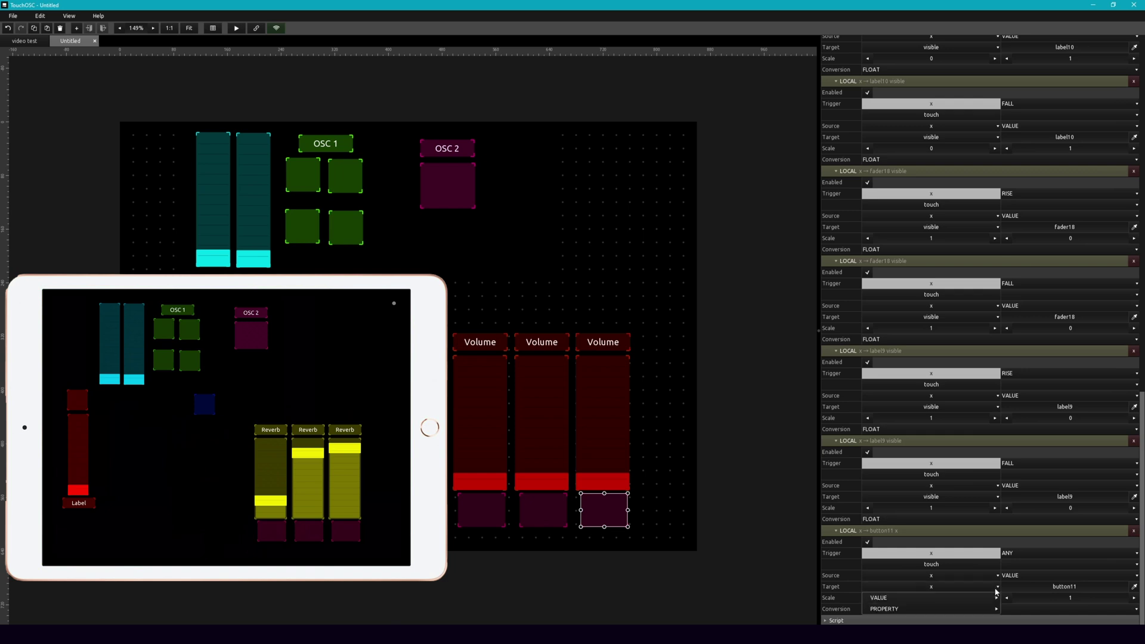
{"action": "mouse_move", "coordinate": [990, 609]}
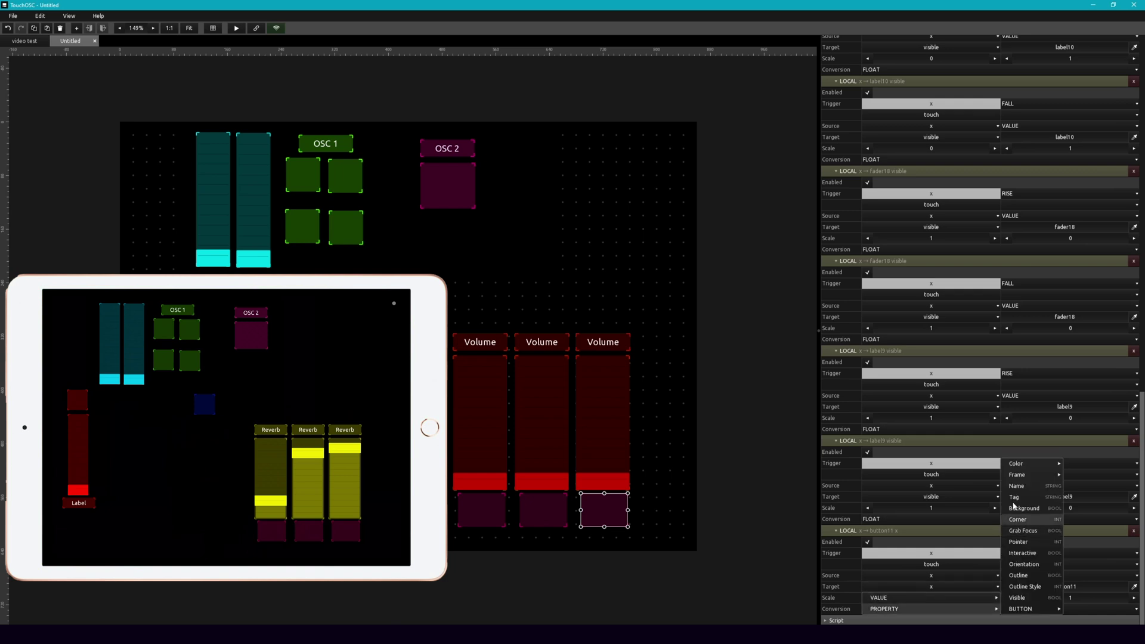
{"action": "mouse_move", "coordinate": [1020, 466]}
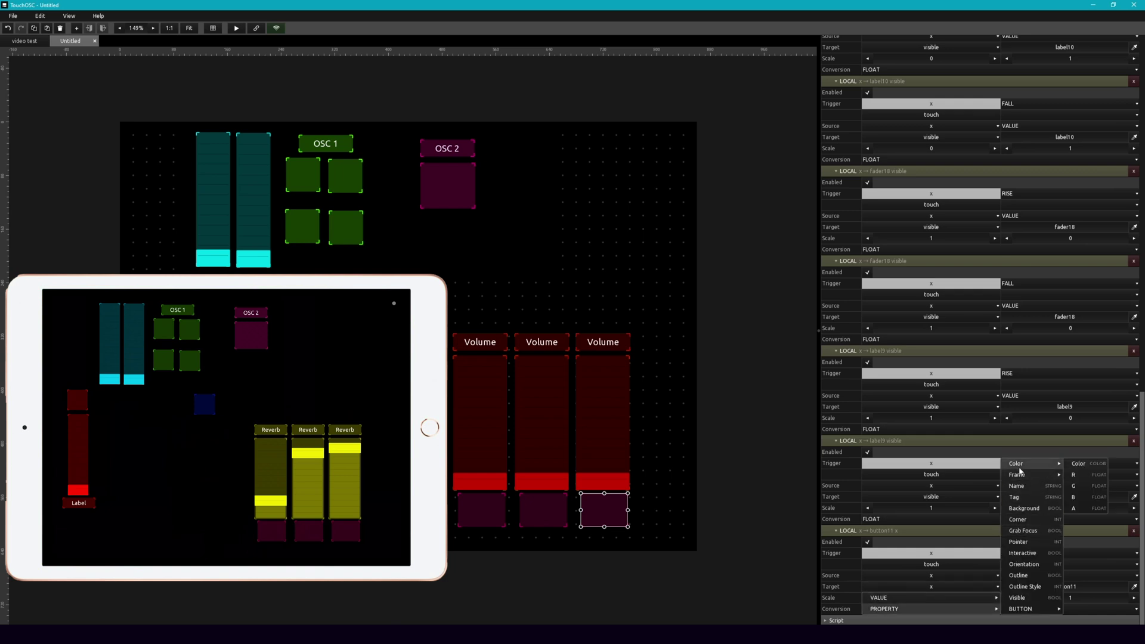
{"action": "left_click", "coordinate": [1097, 487]}
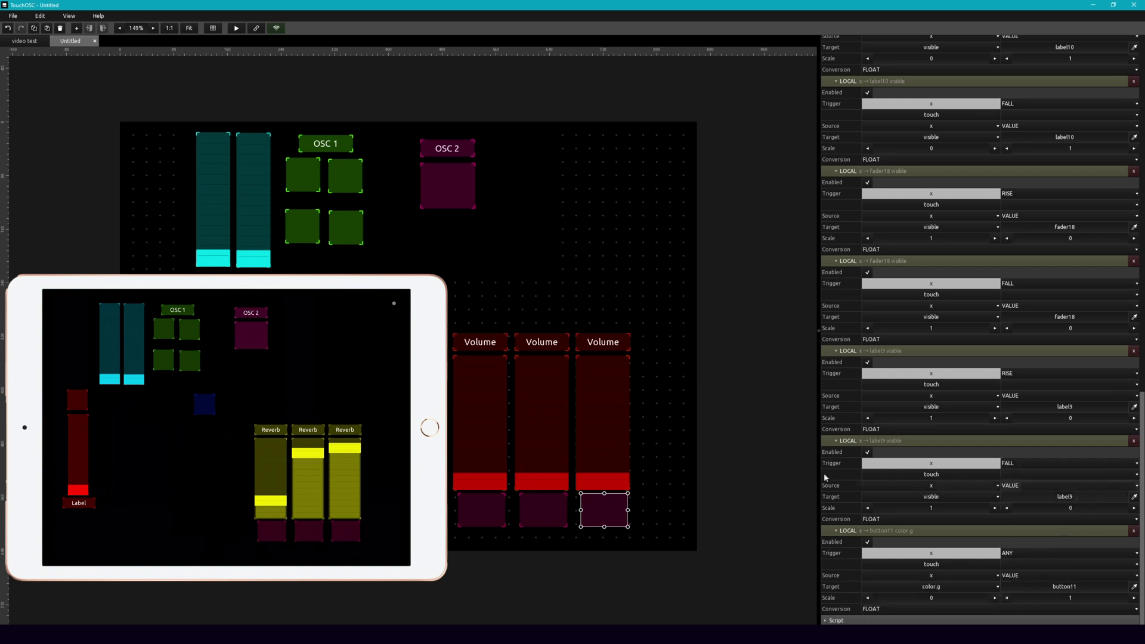
{"action": "left_click", "coordinate": [773, 462]}
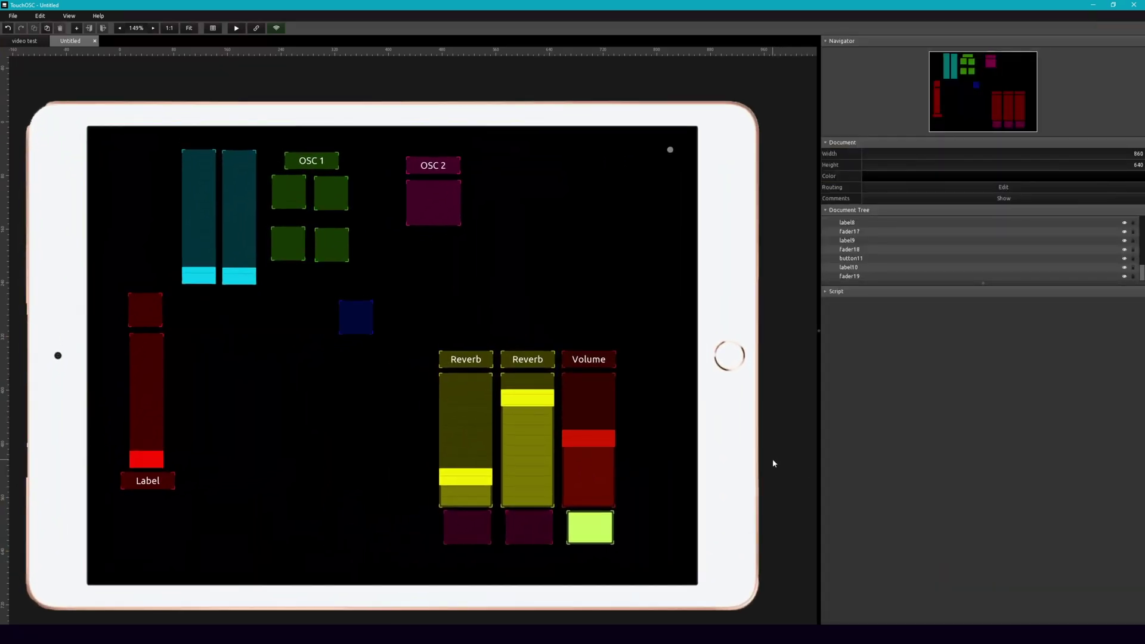